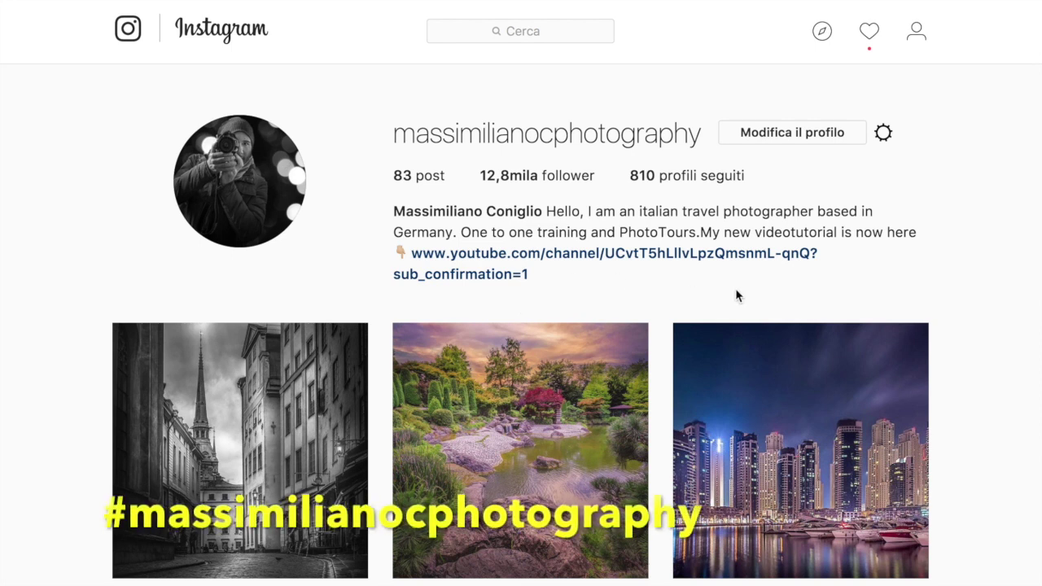
scroll(736, 291, "down", 1)
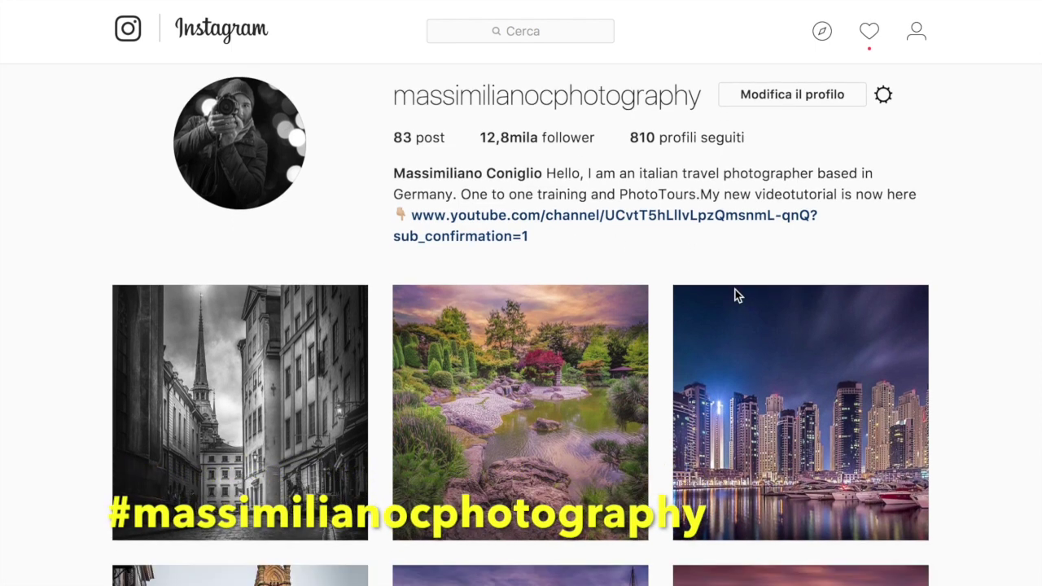
scroll(734, 295, "down", 4)
scroll(734, 296, "down", 4)
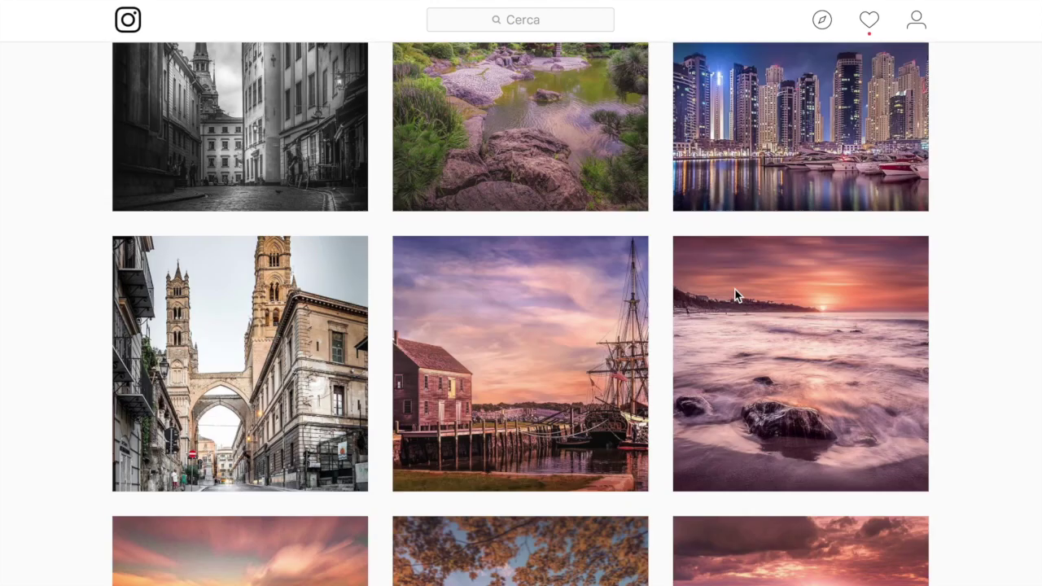
scroll(734, 295, "down", 3)
scroll(734, 295, "down", 1)
scroll(734, 295, "down", 5)
scroll(736, 295, "down", 5)
scroll(734, 296, "up", 7)
scroll(734, 296, "up", 7)
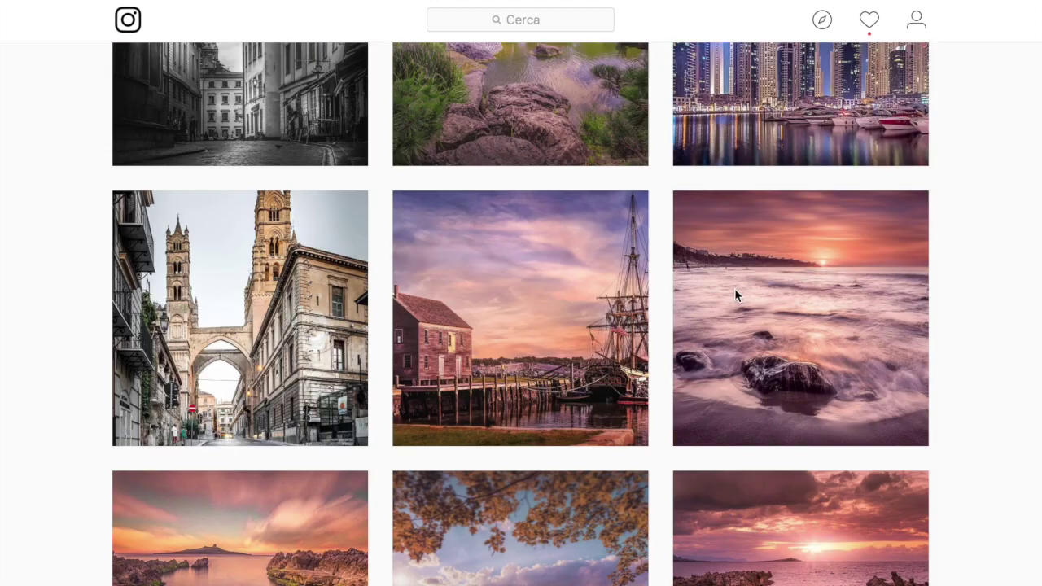
scroll(735, 293, "up", 6)
scroll(692, 292, "up", 3)
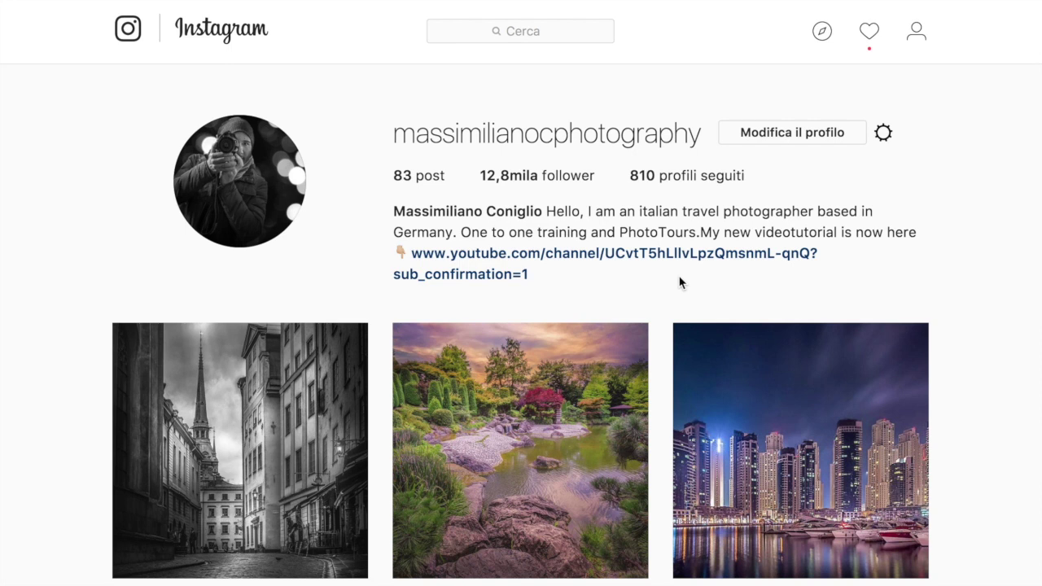
scroll(682, 282, "down", 1)
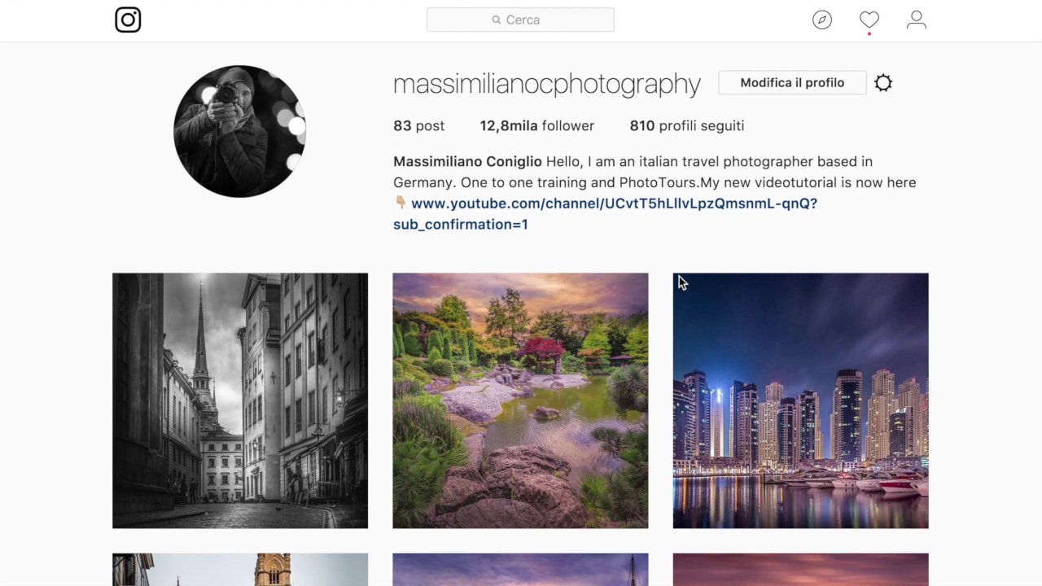
scroll(335, 327, "down", 1)
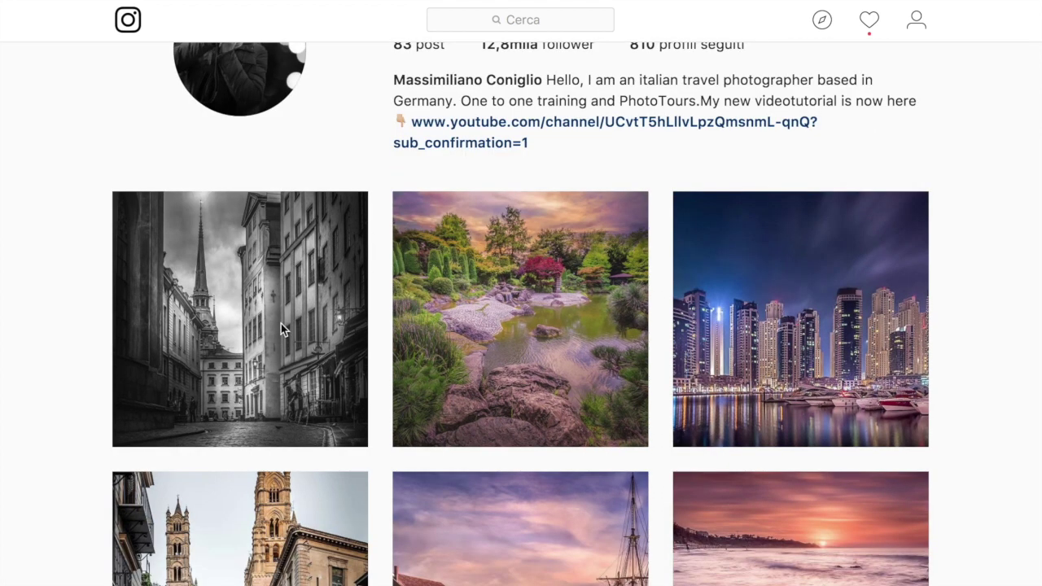
scroll(281, 323, "down", 1)
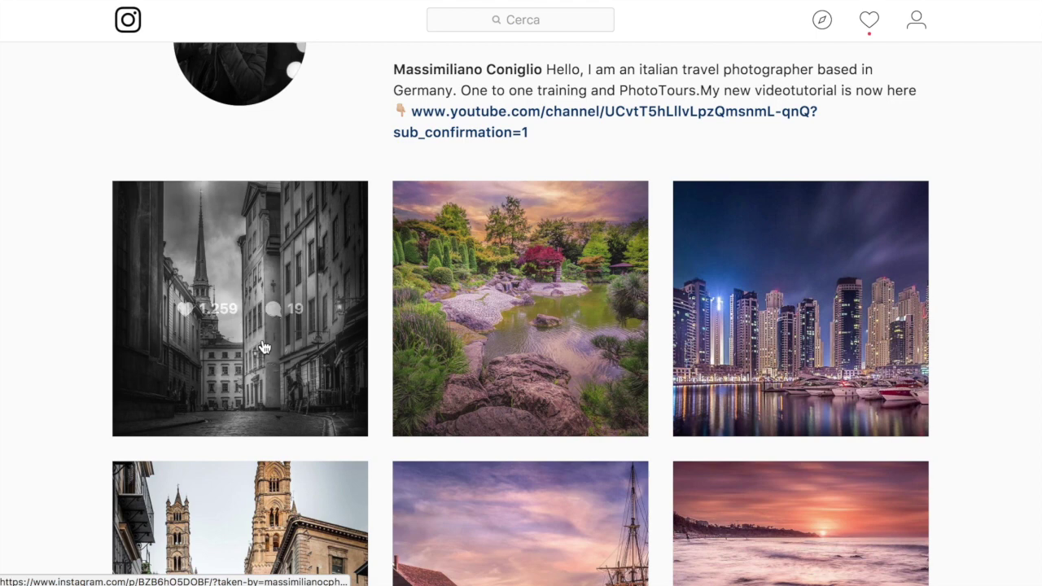
Open the black-and-white Stockholm street photo post and read through its caption and hashtags
left_click(262, 347)
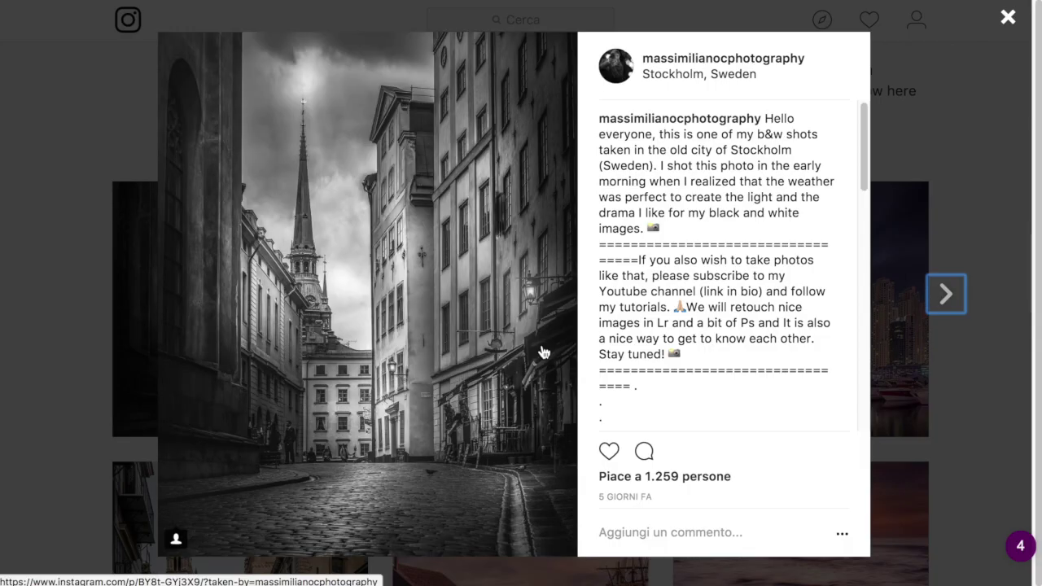
scroll(744, 318, "down", 3)
scroll(744, 326, "down", 3)
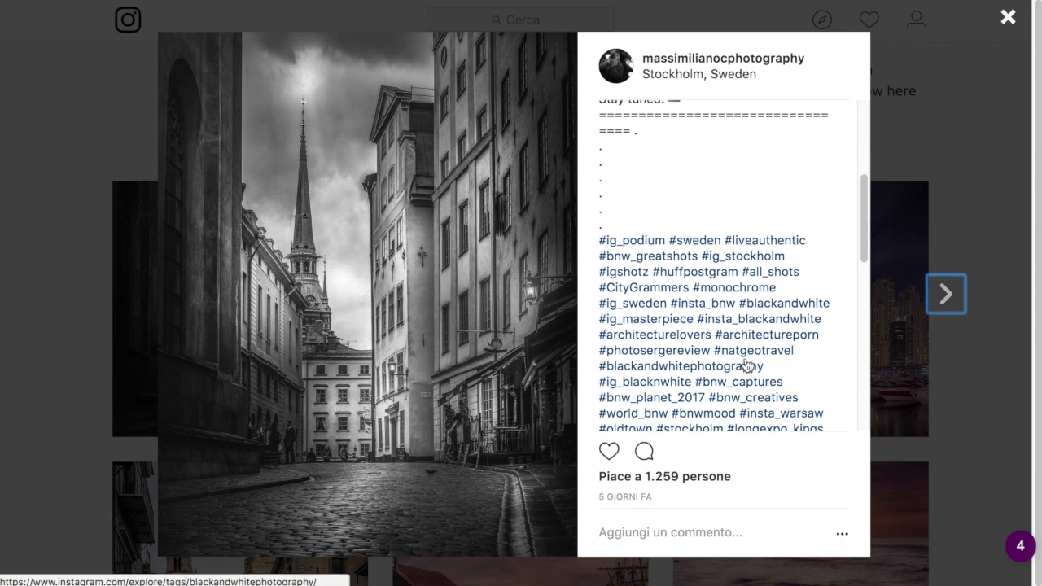
scroll(728, 382, "down", 1)
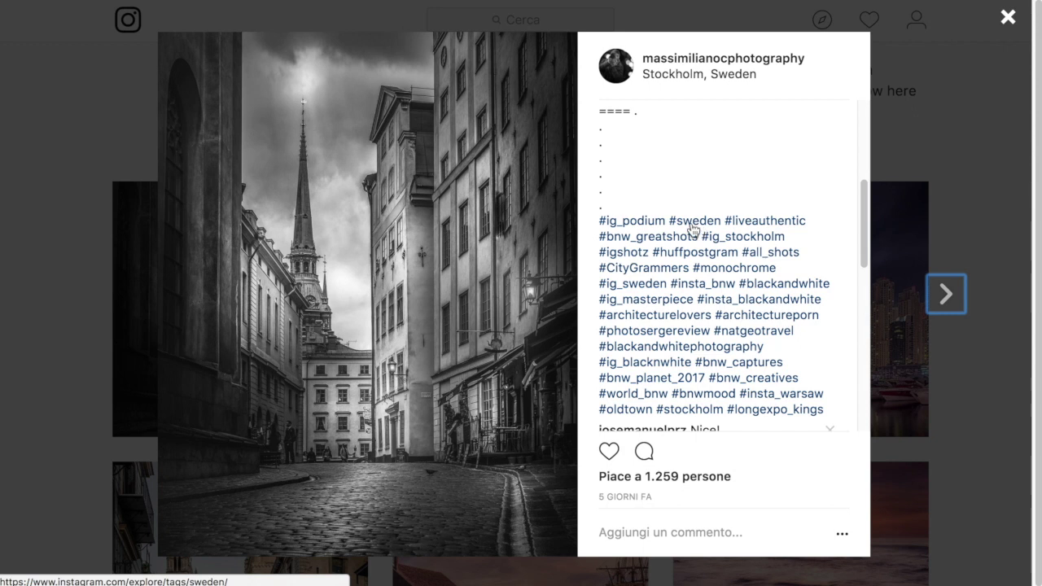
scroll(705, 220, "up", 3)
scroll(755, 238, "up", 3)
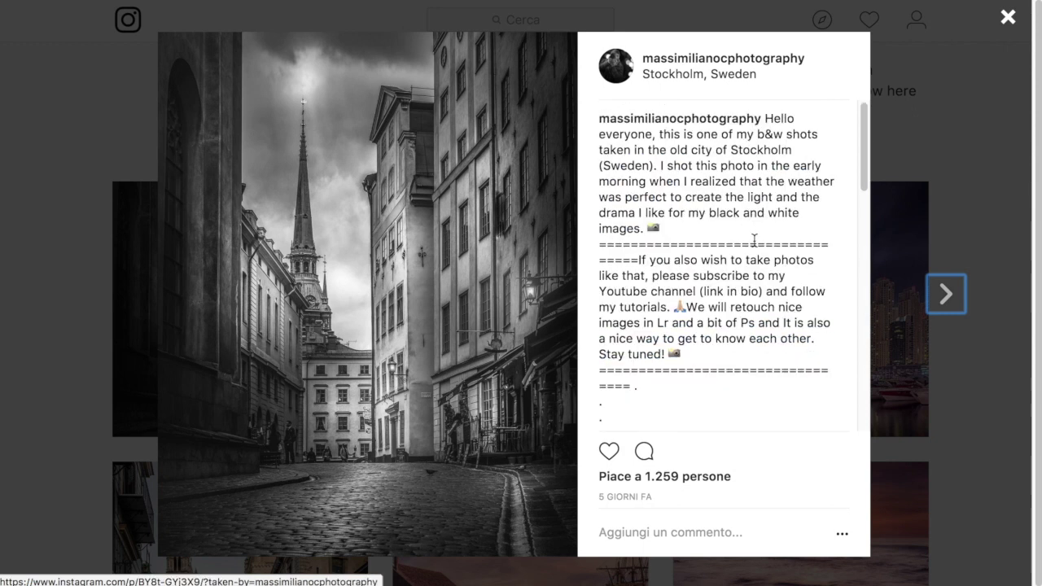
Reveal the photo's user tags and go to the tagged feature-hub account's profile
left_click(395, 293)
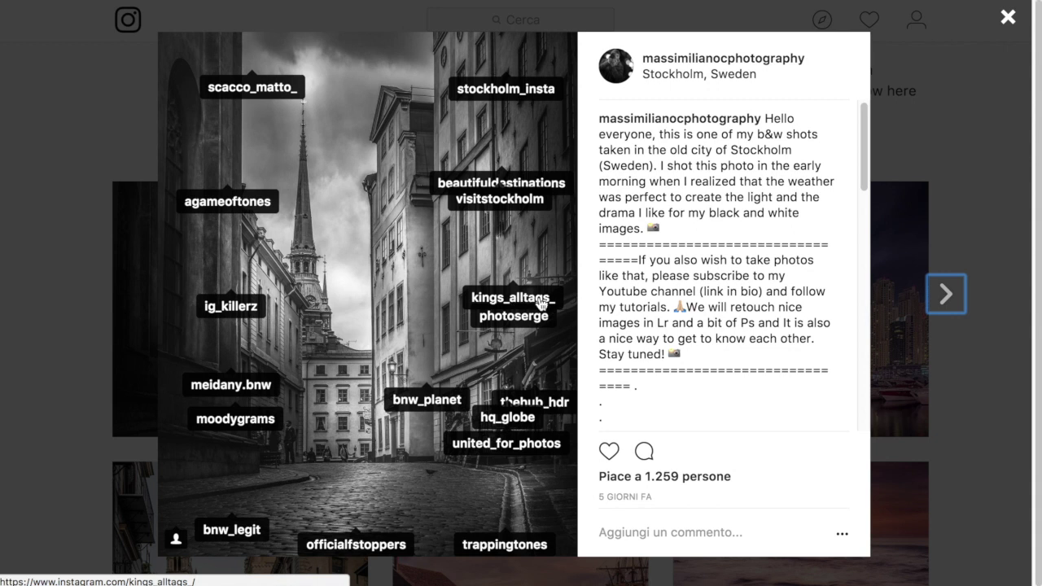
left_click(529, 305)
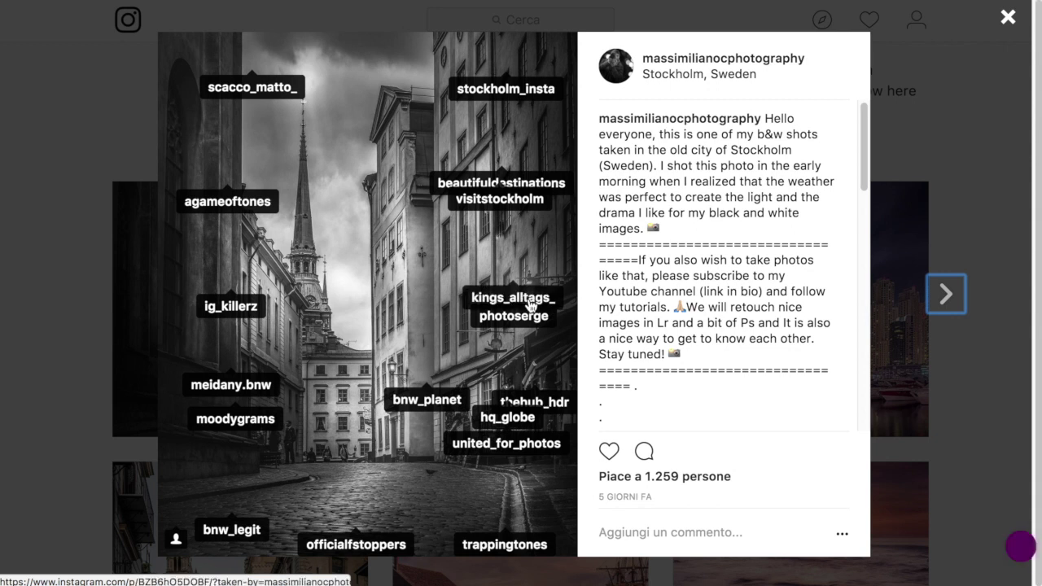
left_click(530, 303)
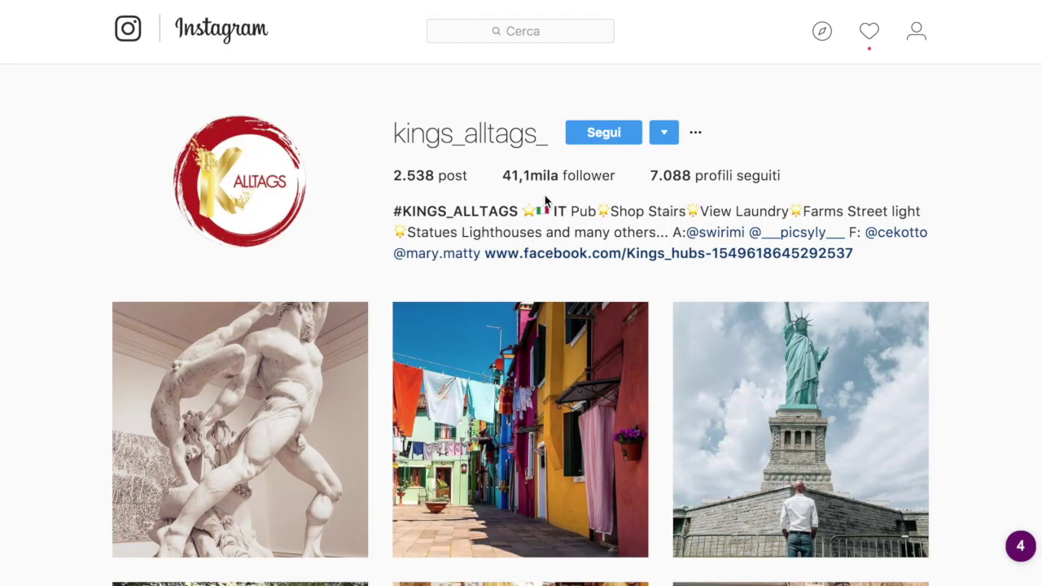
Scroll through the feature-hub account's photo grid: marble statue, laundry street, Statue of Liberty, Amsterdam canal
scroll(602, 300, "down", 2)
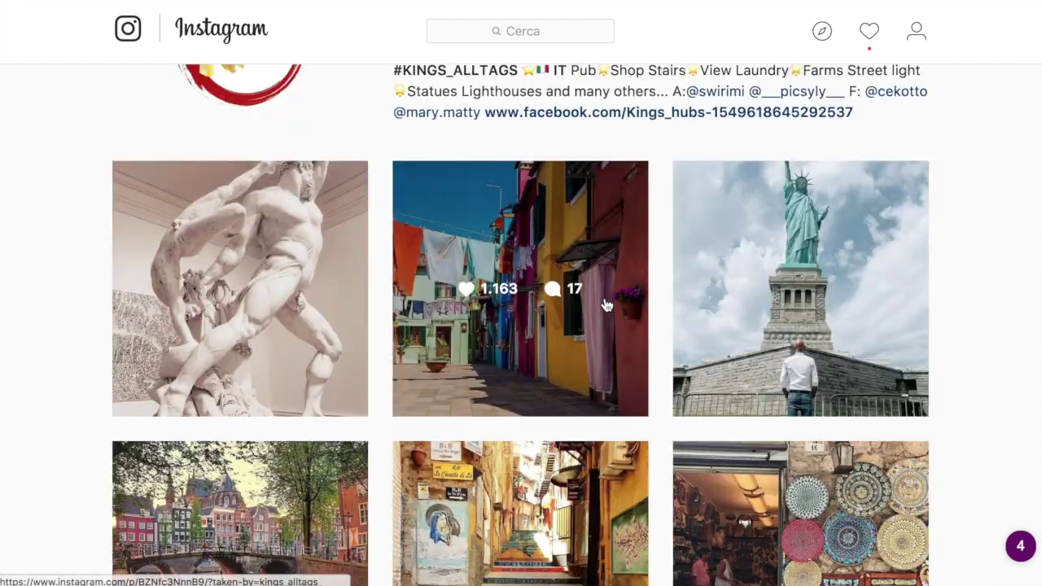
scroll(606, 305, "down", 2)
scroll(607, 305, "down", 1)
scroll(607, 305, "down", 2)
scroll(606, 305, "down", 3)
scroll(606, 305, "up", 4)
scroll(606, 305, "up", 4)
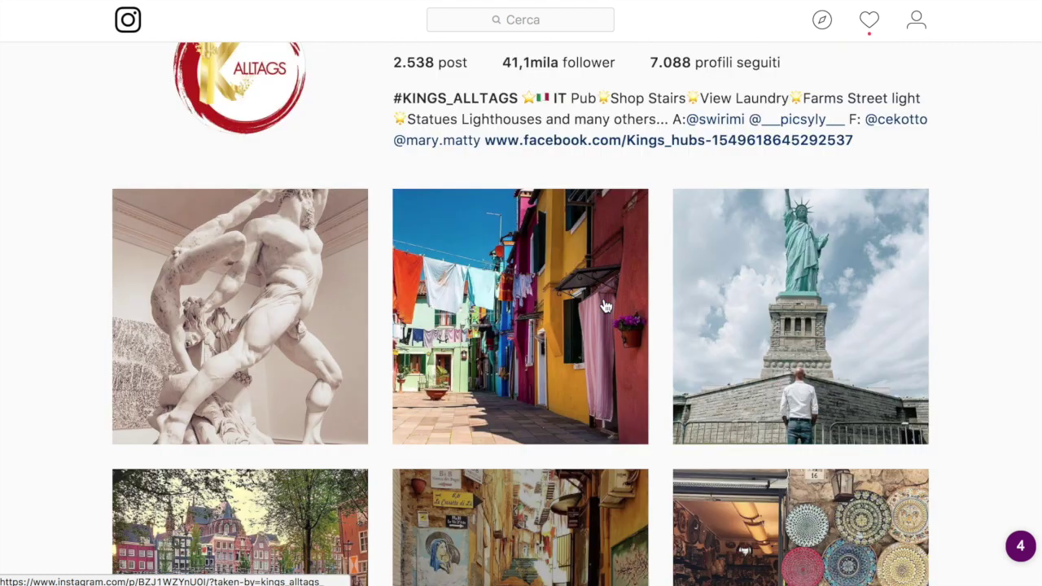
scroll(606, 305, "up", 2)
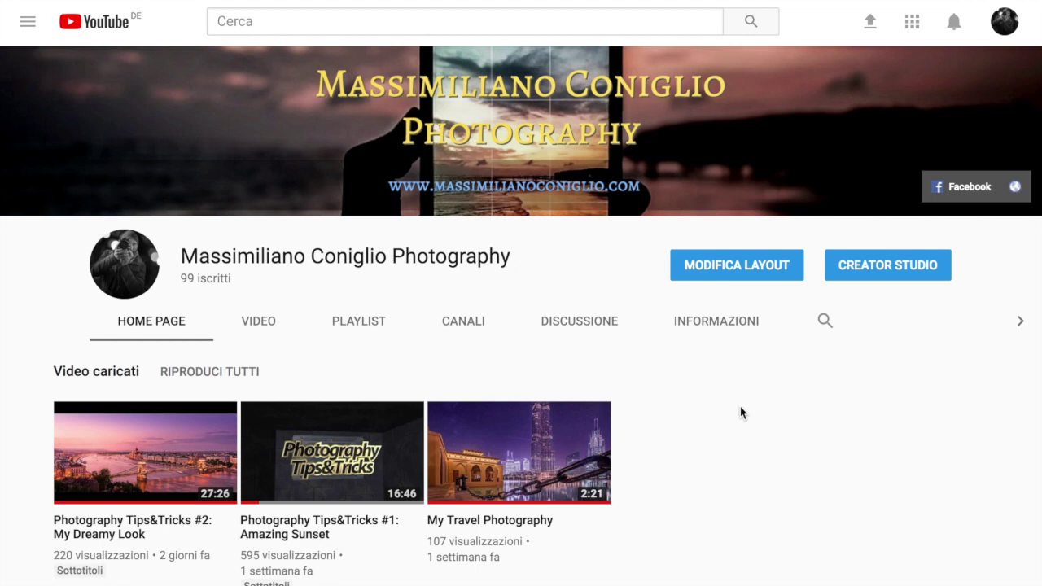
Scroll down the YouTube channel's home page
scroll(152, 535, "down", 1)
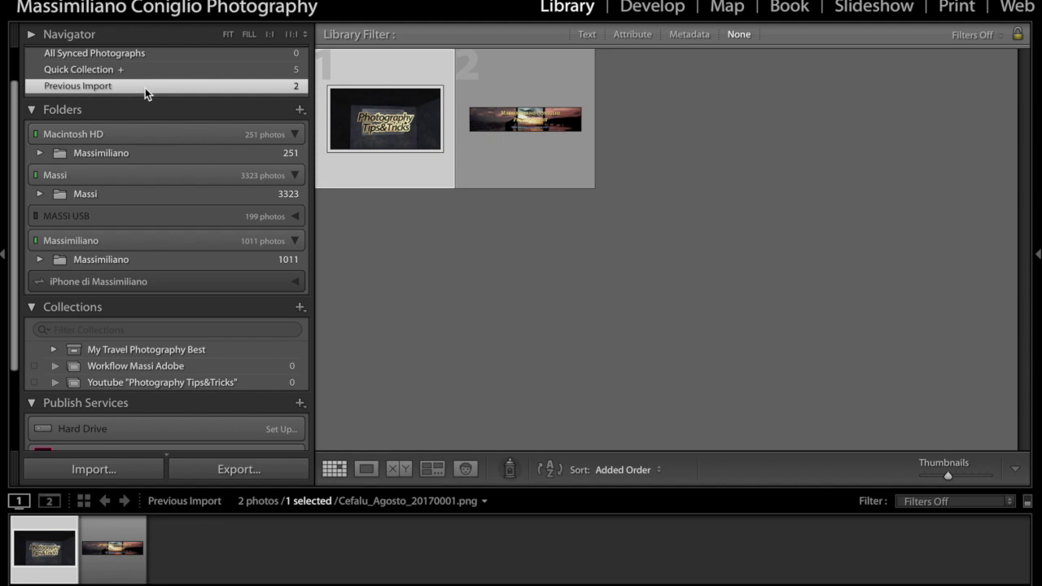
scroll(145, 88, "up", 1)
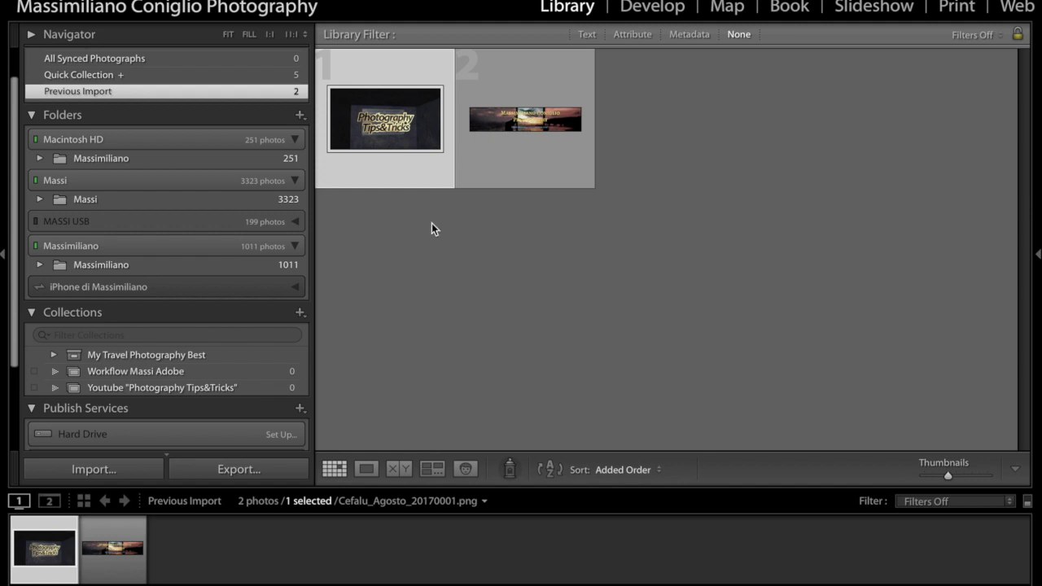
left_click(107, 472)
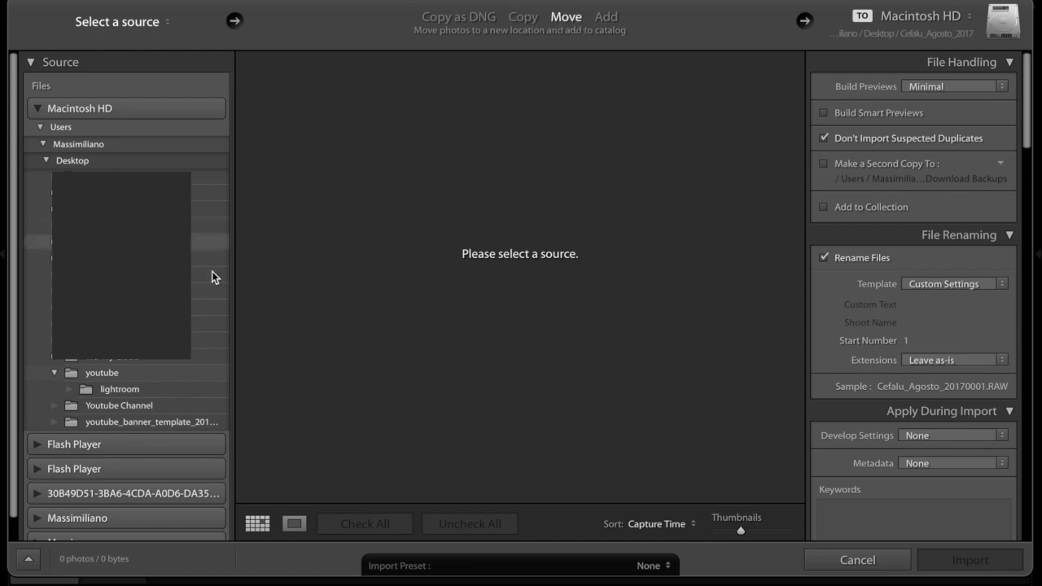
Use the Desktop youtube folder as the import source, listing its 20 photos
left_click(111, 375)
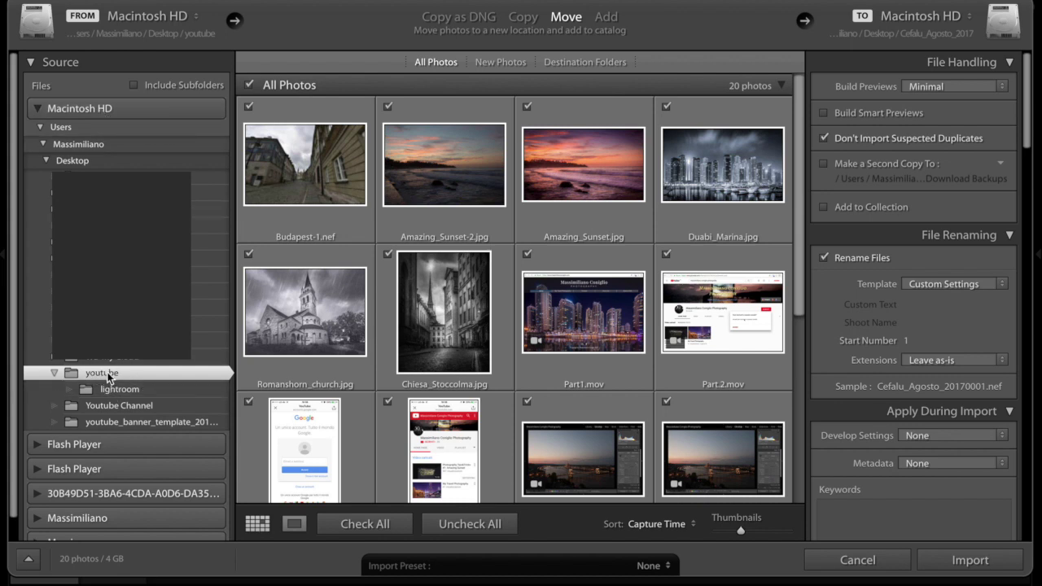
Uncheck all 20 photos and include only Budapest-1.nef in the import
left_click(249, 85)
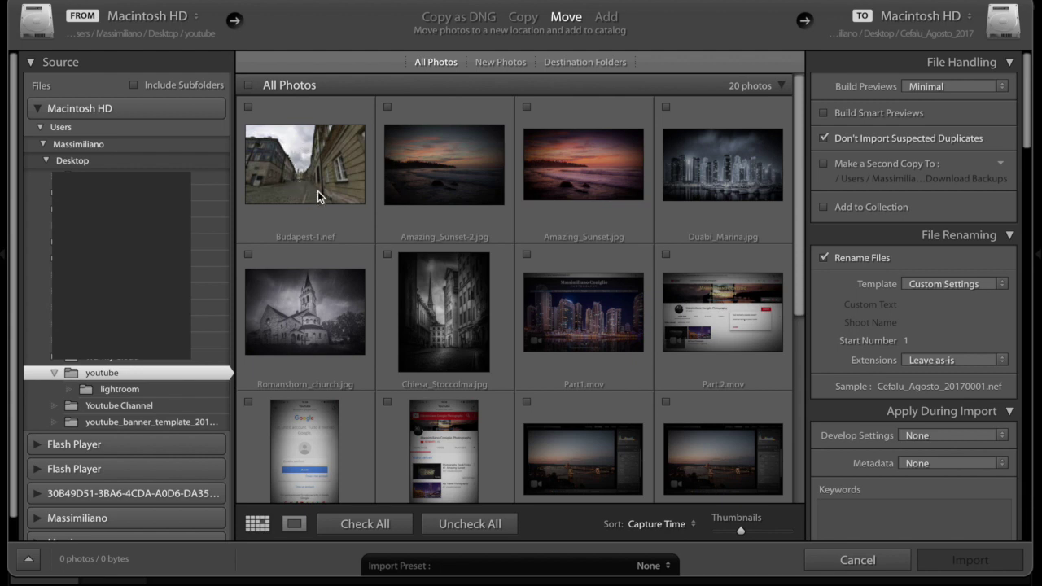
left_click(250, 107)
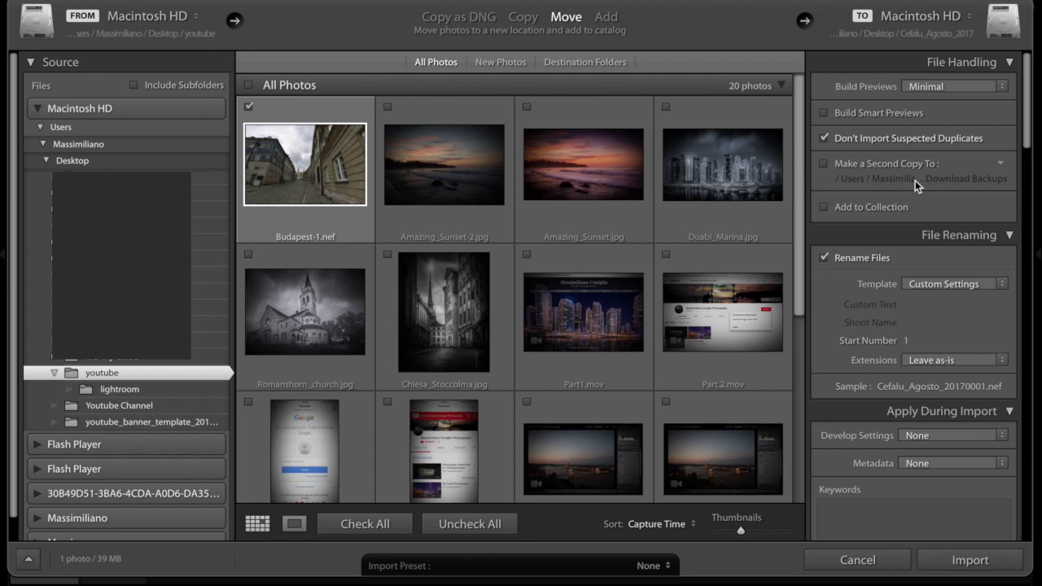
scroll(892, 167, "down", 1)
Reach the Filename Template Editor through the File Renaming Template dropdown's Edit option
scroll(892, 166, "down", 1)
scroll(892, 167, "down", 1)
scroll(896, 167, "down", 1)
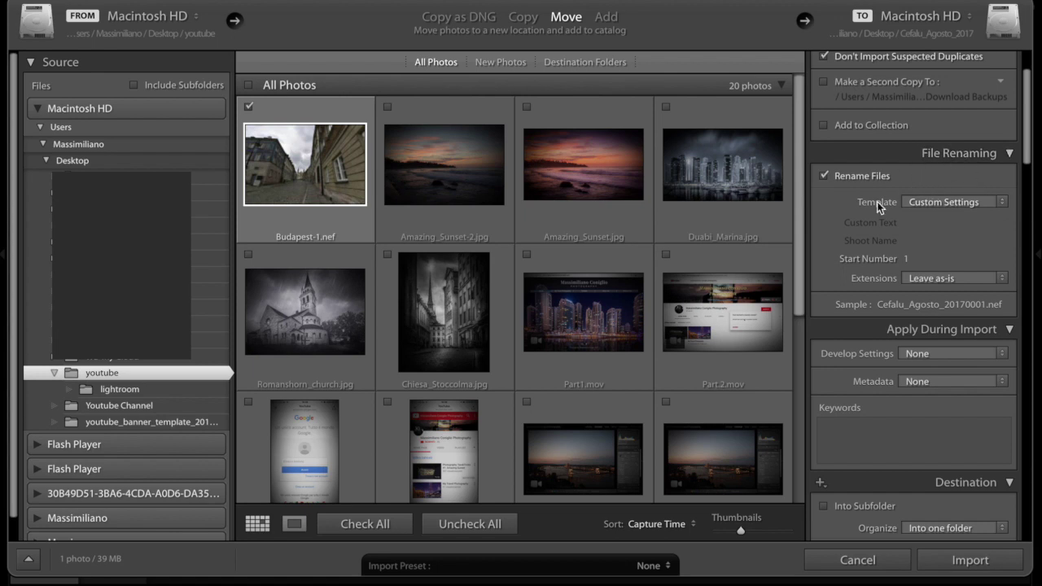
left_click(944, 203)
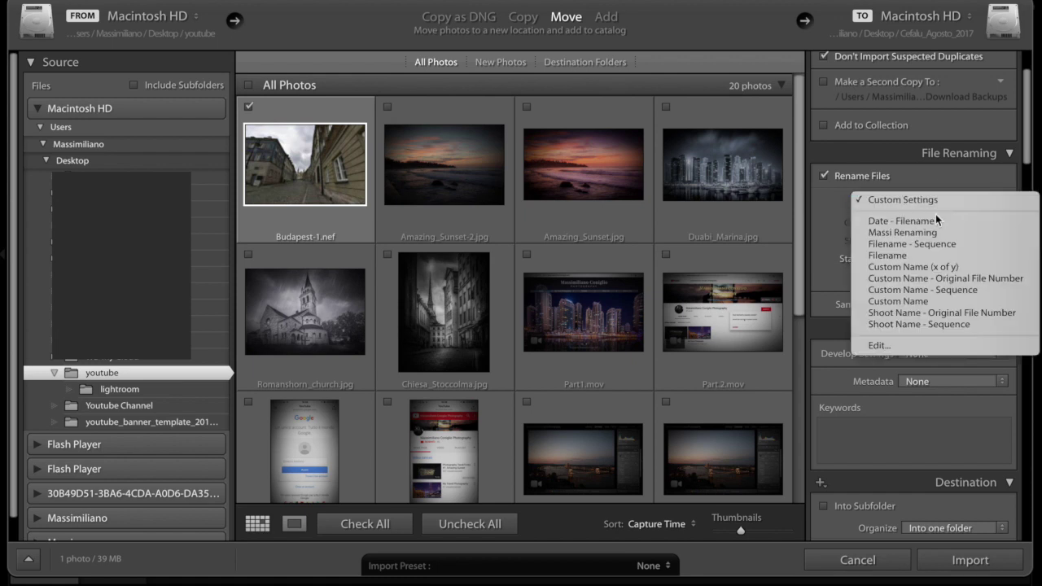
left_click(964, 203)
left_click(976, 199)
left_click(934, 345)
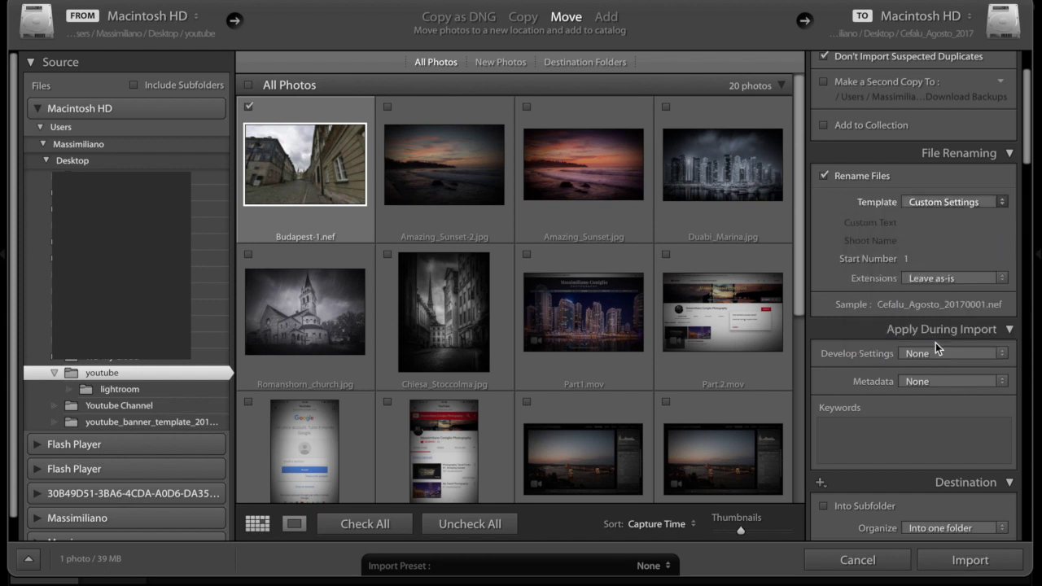
Replace Cefalu_Agosto_2017 in the naming template with 'Photography Tips&Tricks #3: Dramatic Black and White'
double_click(407, 106)
left_click_drag(406, 106, 366, 113)
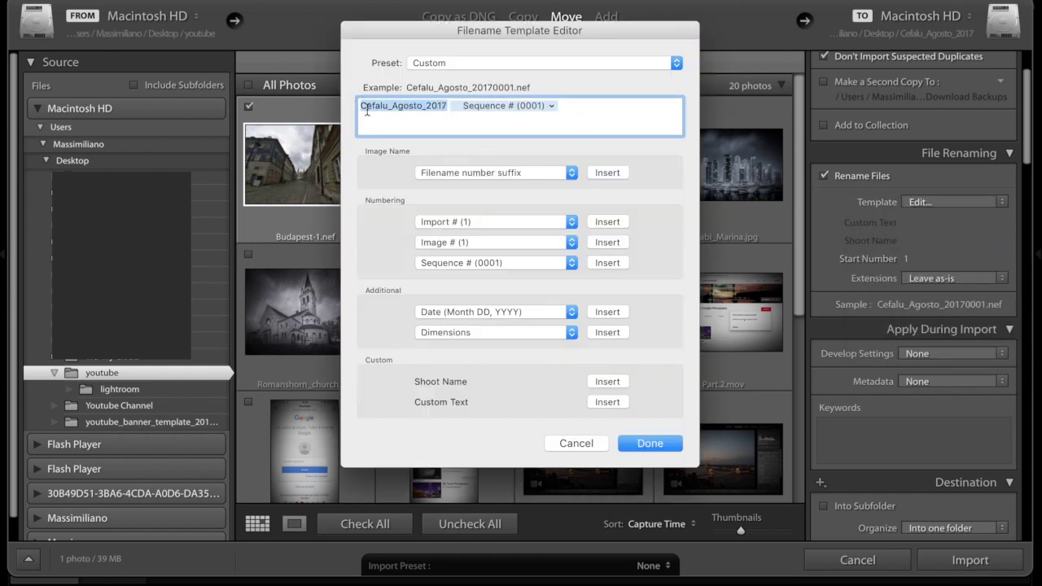
type("Photography Tips&Tricks '")
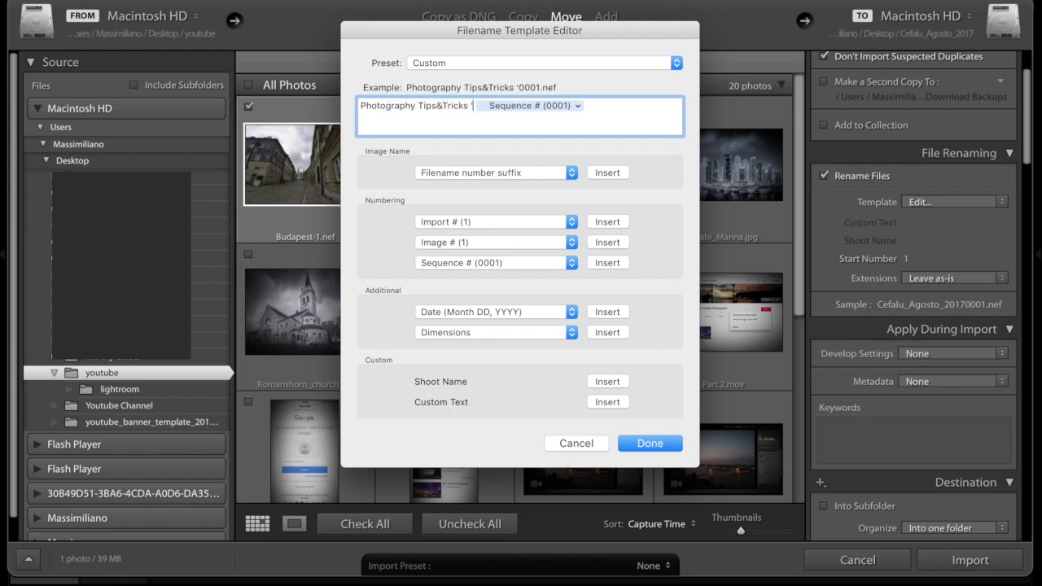
key("BackSpace")
type("#3: ")
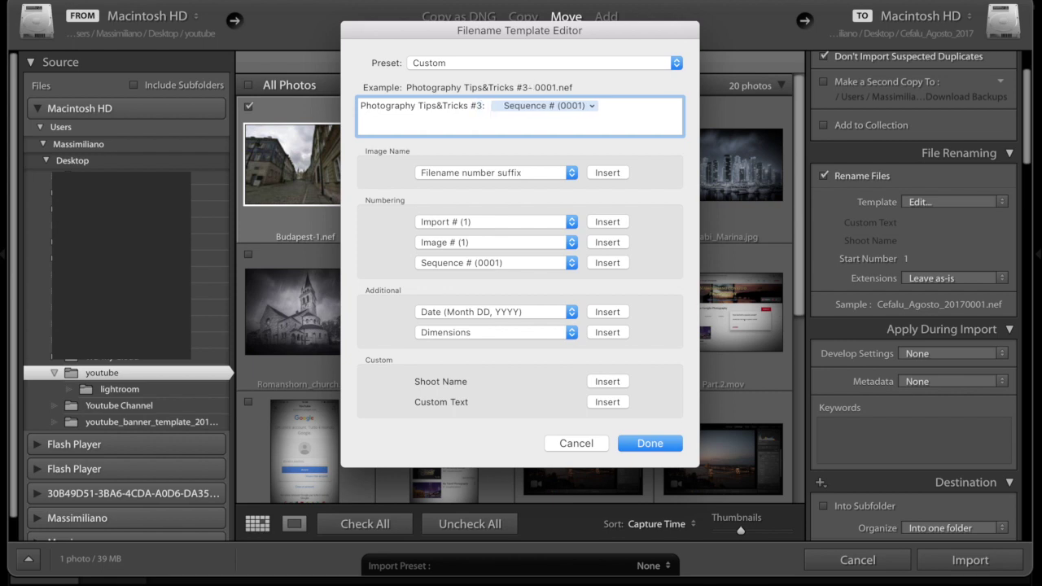
type("Dramtic")
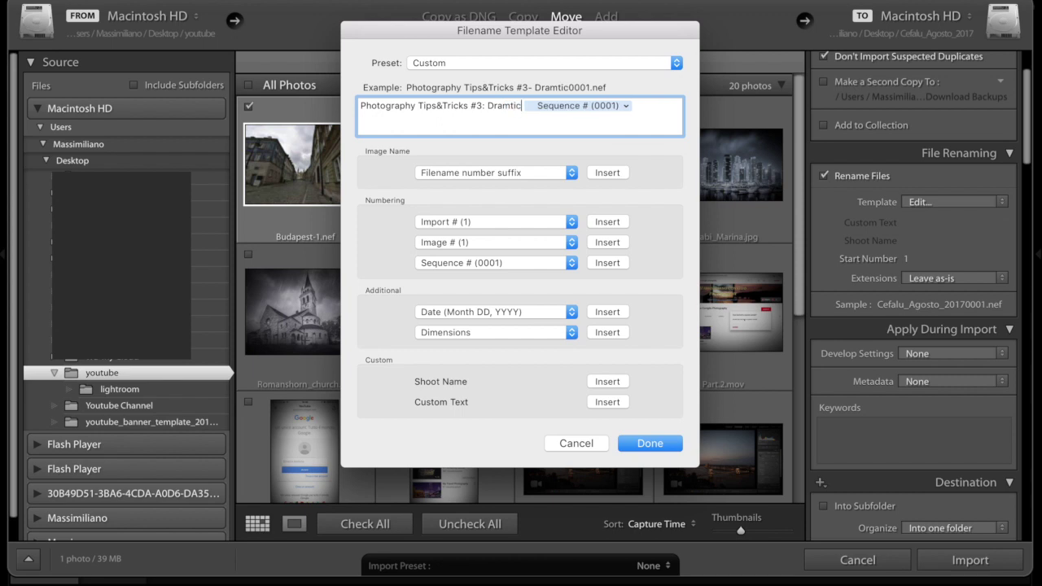
key("BackSpace")
key("BackSpace")
key("BackSpace")
type("atic Black and White")
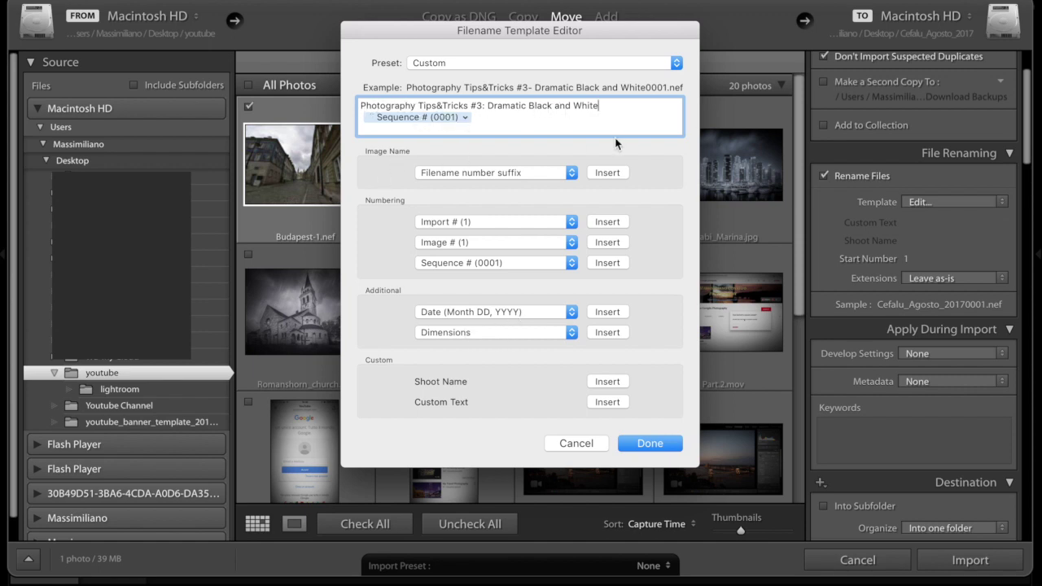
left_click(658, 446)
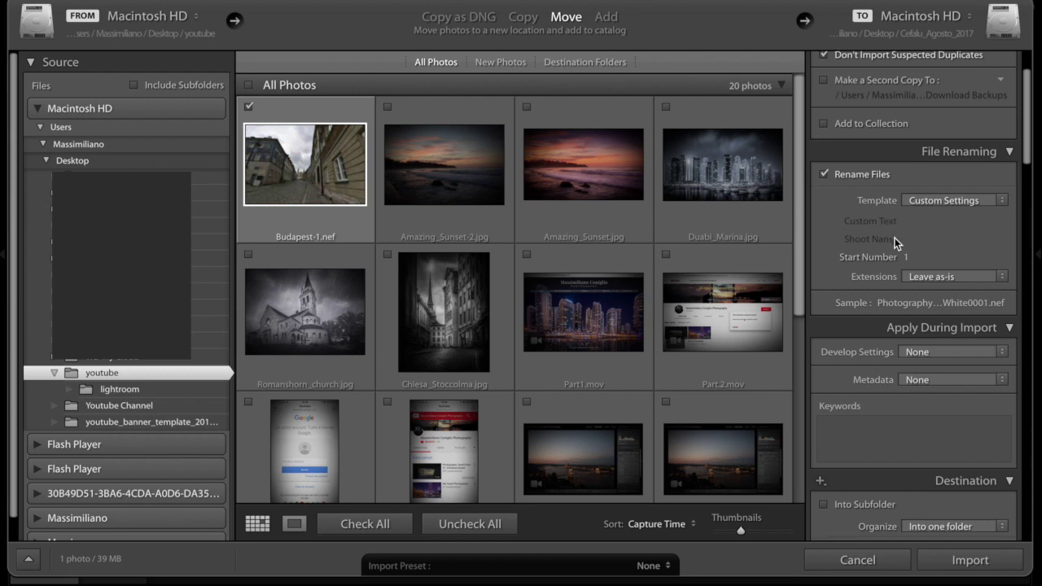
Apply the Dramatic Black and White naming template and move into the import Keywords box
scroll(894, 237, "down", 3)
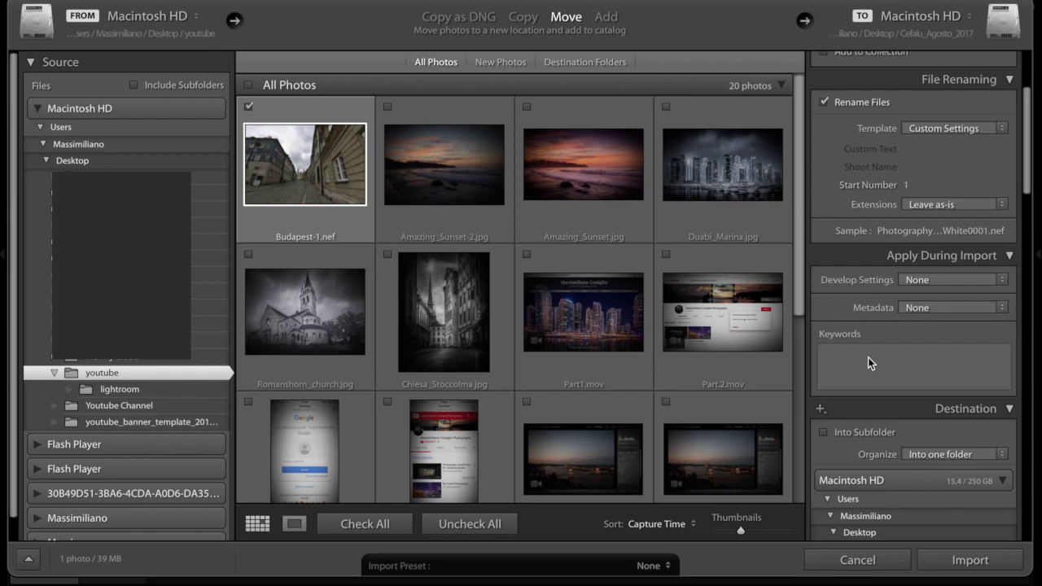
left_click(868, 359)
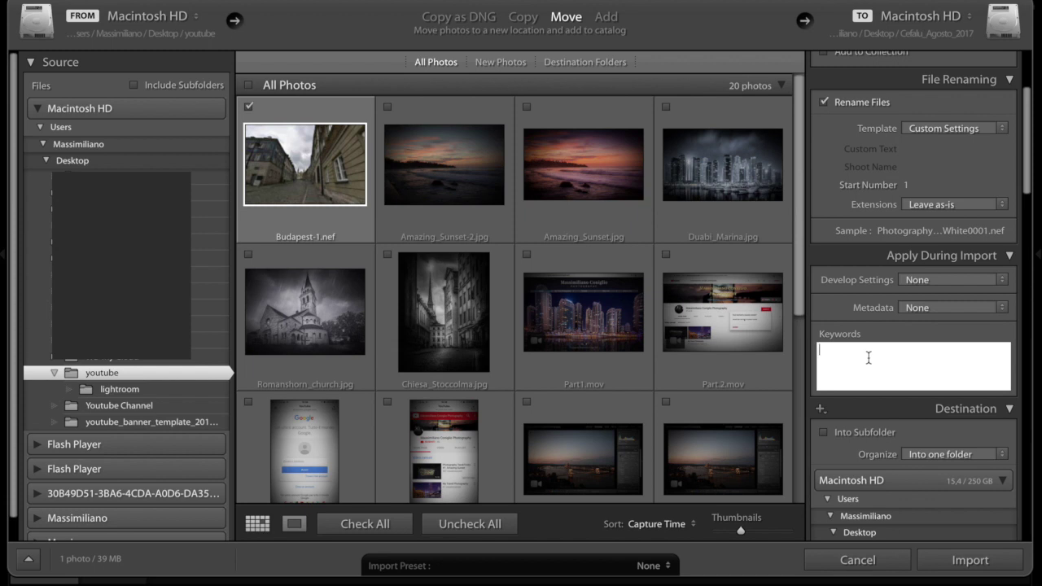
Add import keywords 'bianco e nero, Varsavia, Polonia, strada', dismissing the phototour suggestion
type("bianco e nero, ")
type("Varsavia,")
type(" Polonia, ")
type("strada,")
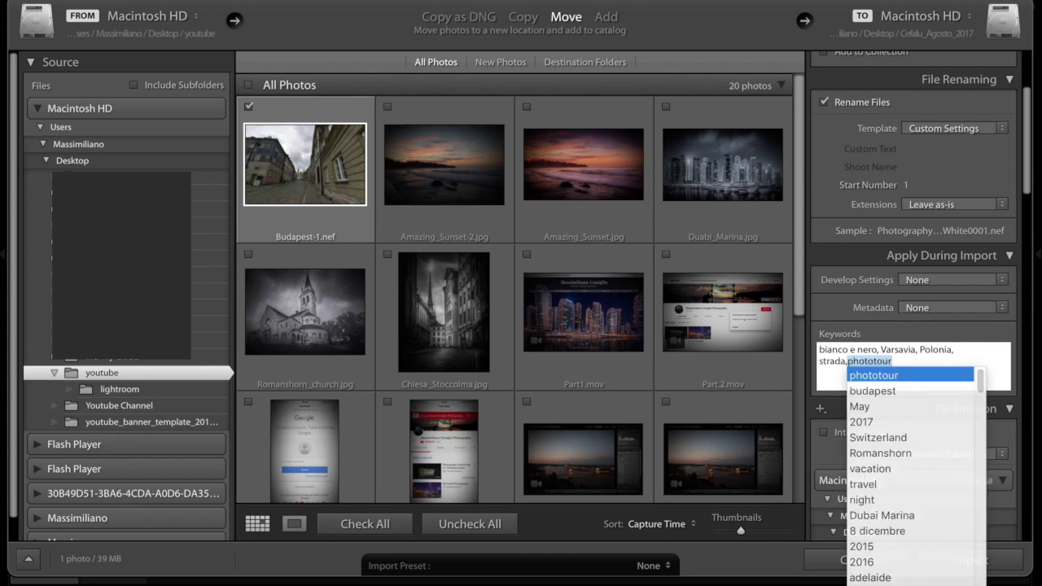
key("BackSpace")
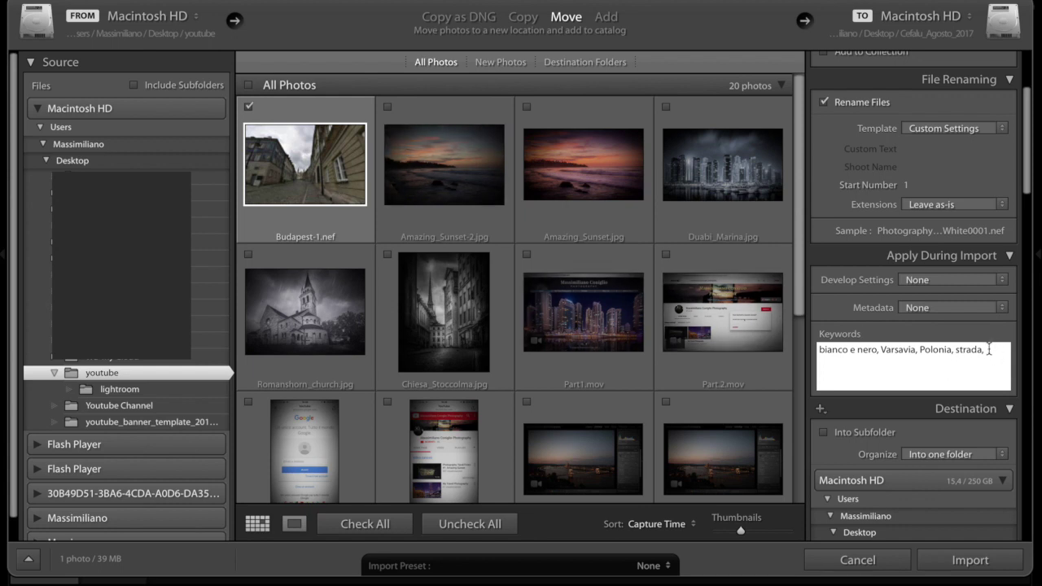
scroll(901, 377, "down", 1)
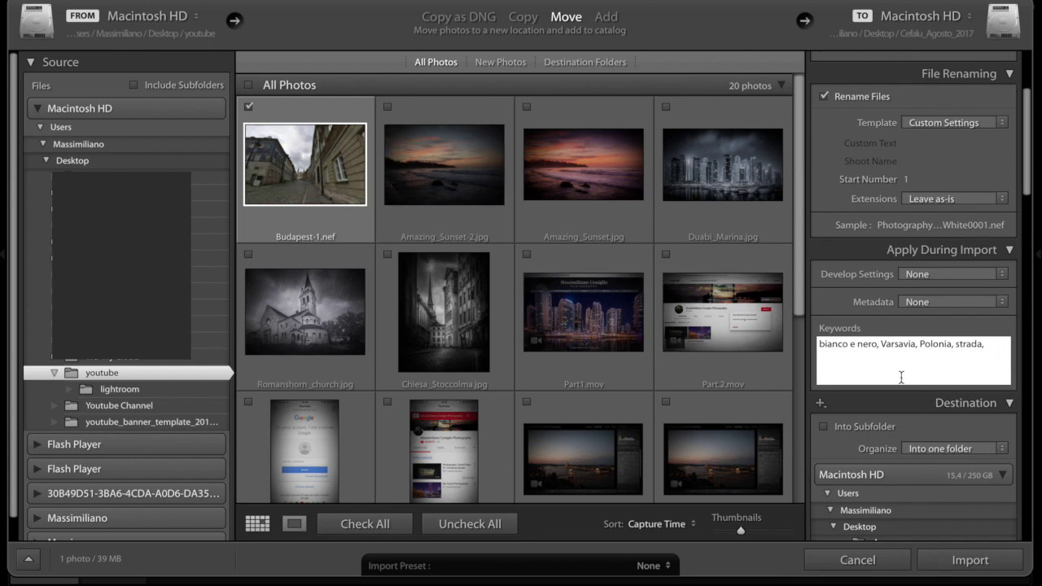
Set the Desktop folder as the import destination and bring up its folder options
scroll(917, 344, "down", 3)
scroll(916, 343, "down", 3)
scroll(916, 343, "down", 2)
scroll(921, 428, "down", 3)
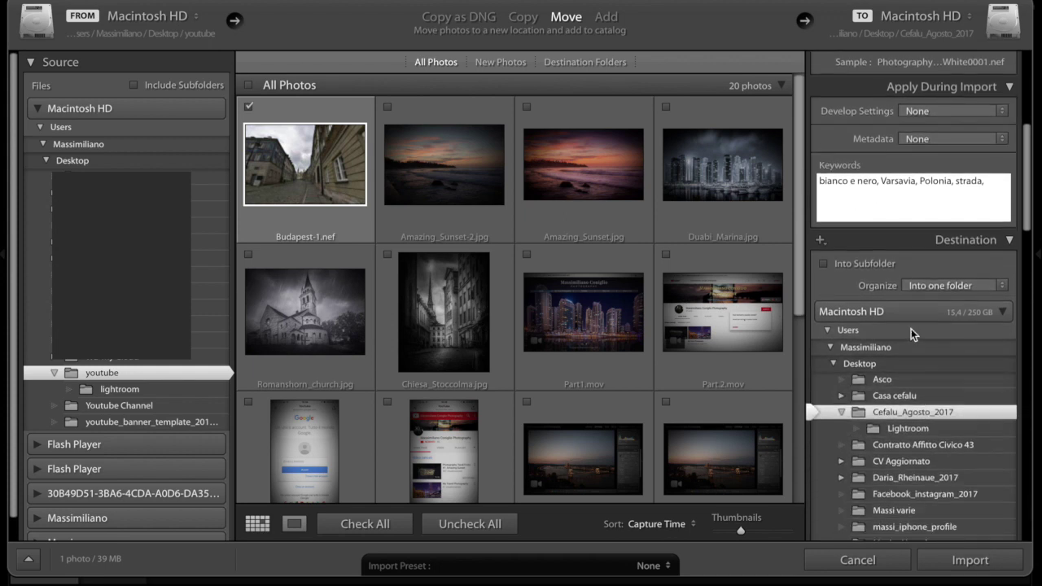
scroll(907, 300, "down", 2)
scroll(908, 301, "down", 1)
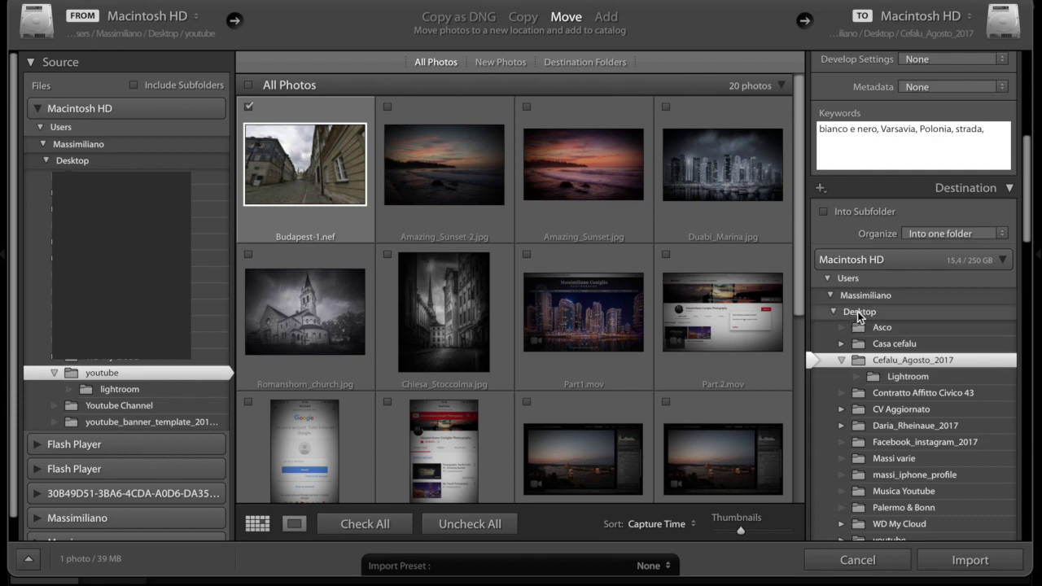
left_click(861, 311)
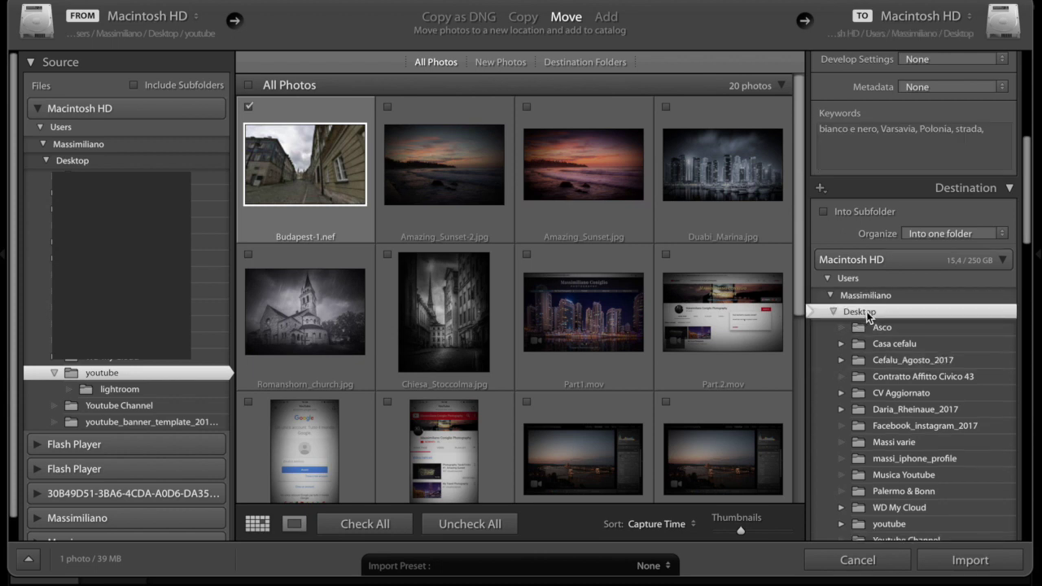
right_click(867, 311)
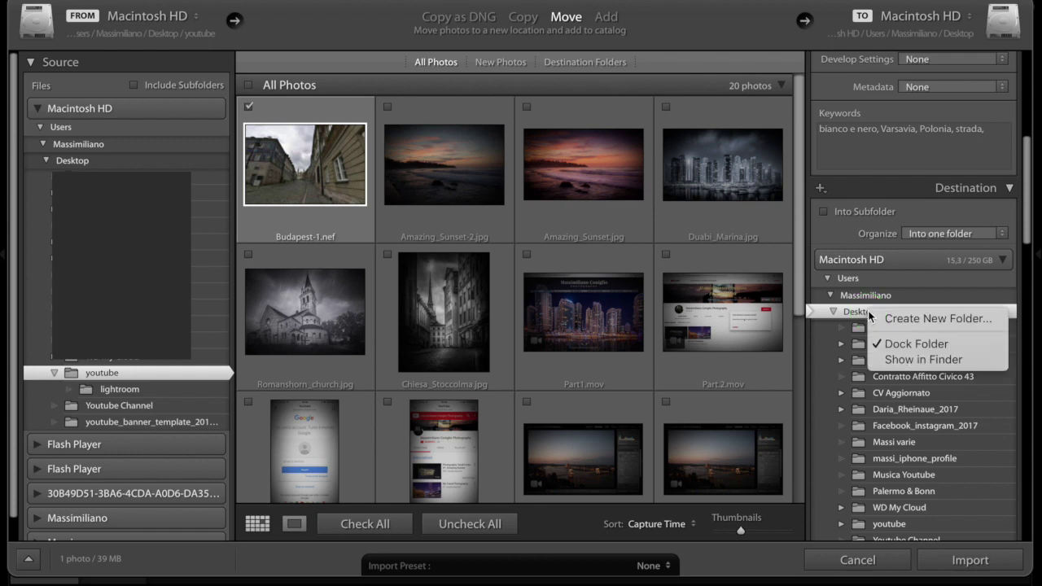
Create a new folder named 'Epidodio #3' on the Desktop for the import
left_click(909, 319)
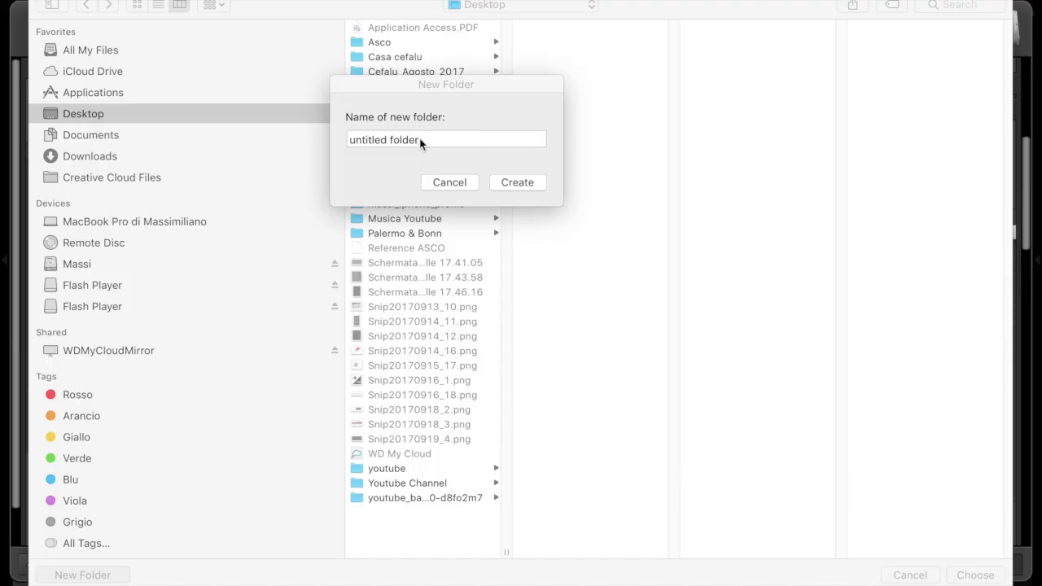
left_click_drag(413, 139, 350, 139)
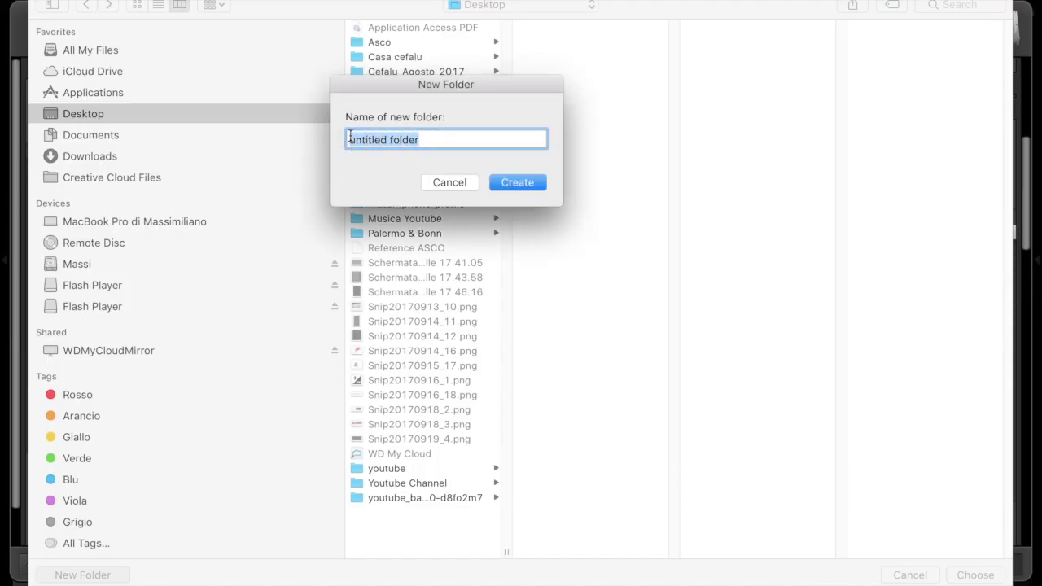
type("djeijoeoi")
key("BackSpace")
key("BackSpace")
key("BackSpace")
key("BackSpace")
key("BackSpace")
key("BackSpace")
key("BackSpace")
key("BackSpace")
key("BackSpace")
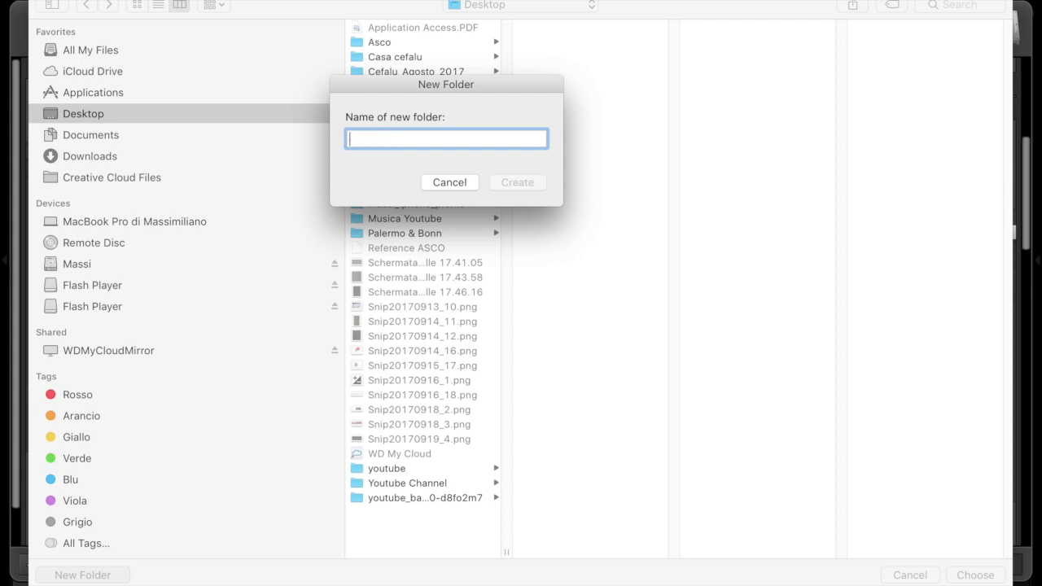
type("sc")
left_click(450, 183)
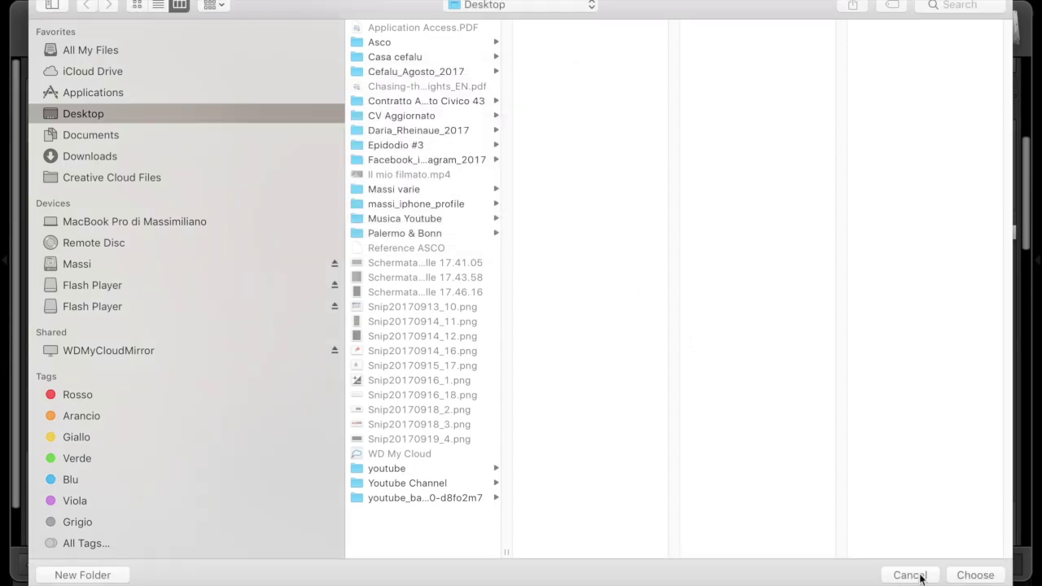
left_click(910, 575)
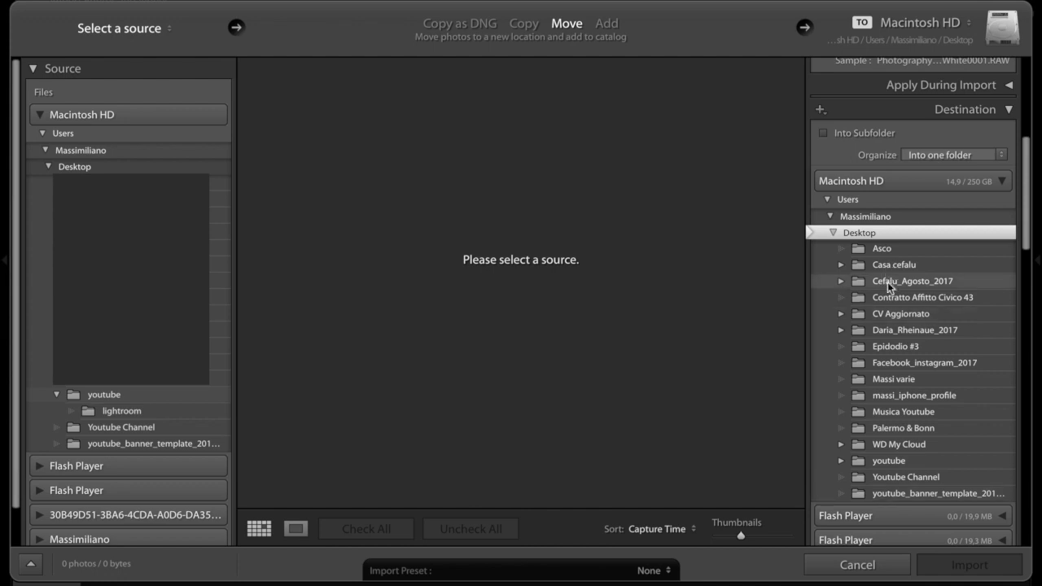
Set Epidodio #3 as the import destination and return to the Library with the imported photo
left_click(898, 347)
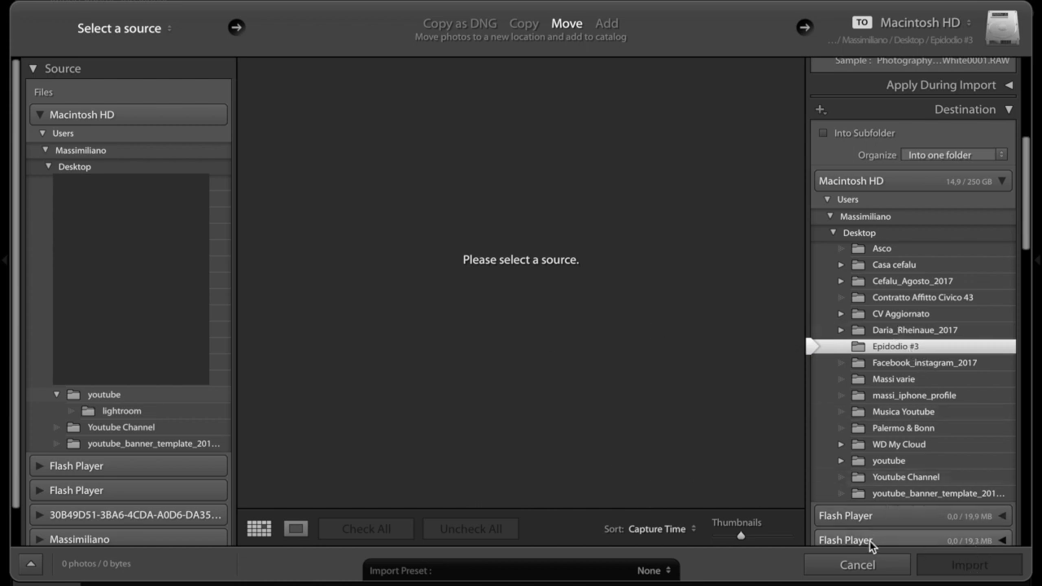
left_click(869, 564)
mouse_move(429, 505)
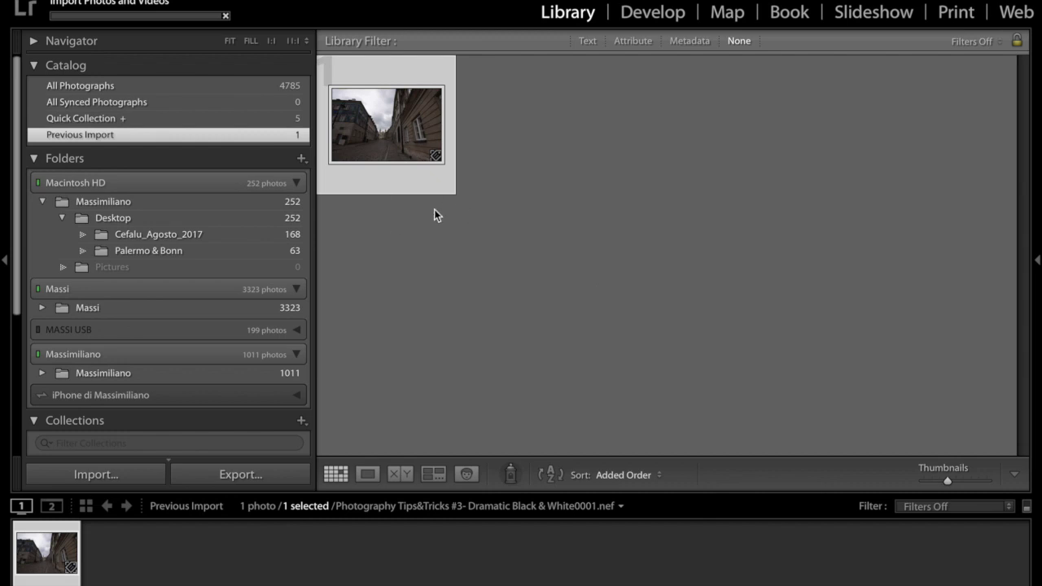
left_click(3, 263)
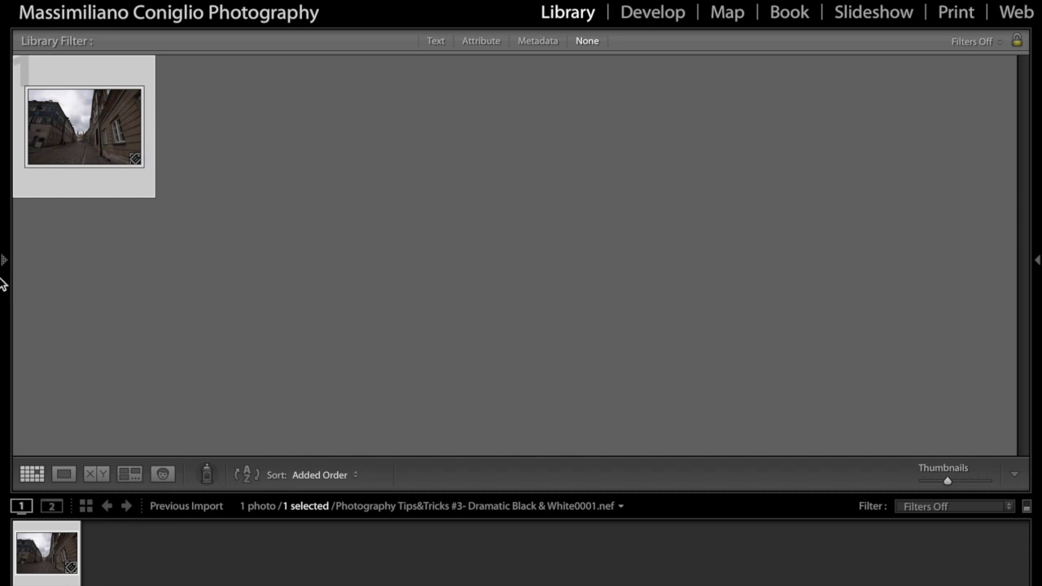
left_click(5, 260)
scroll(196, 355, "down", 5)
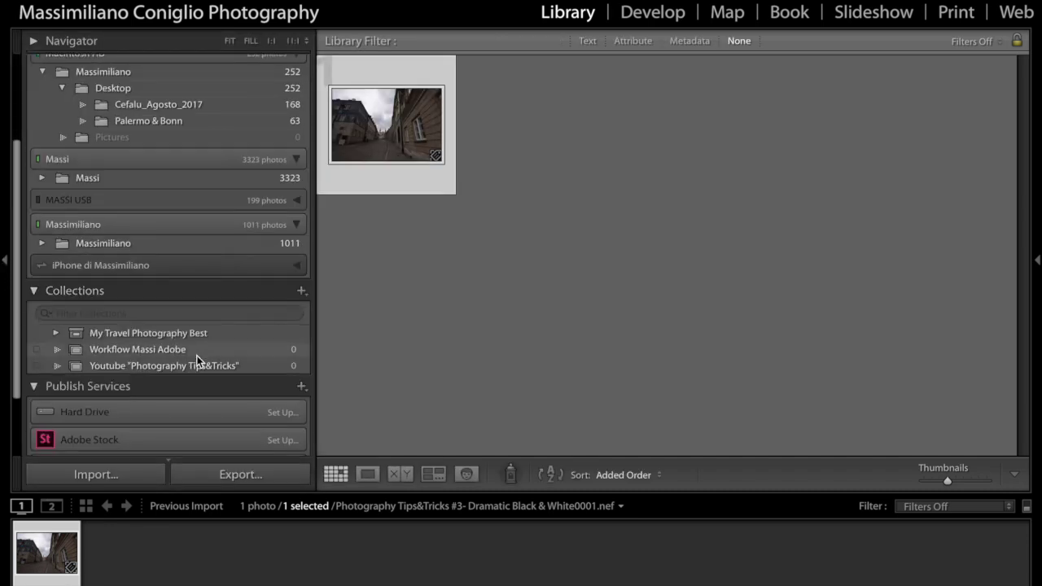
scroll(204, 343, "down", 2)
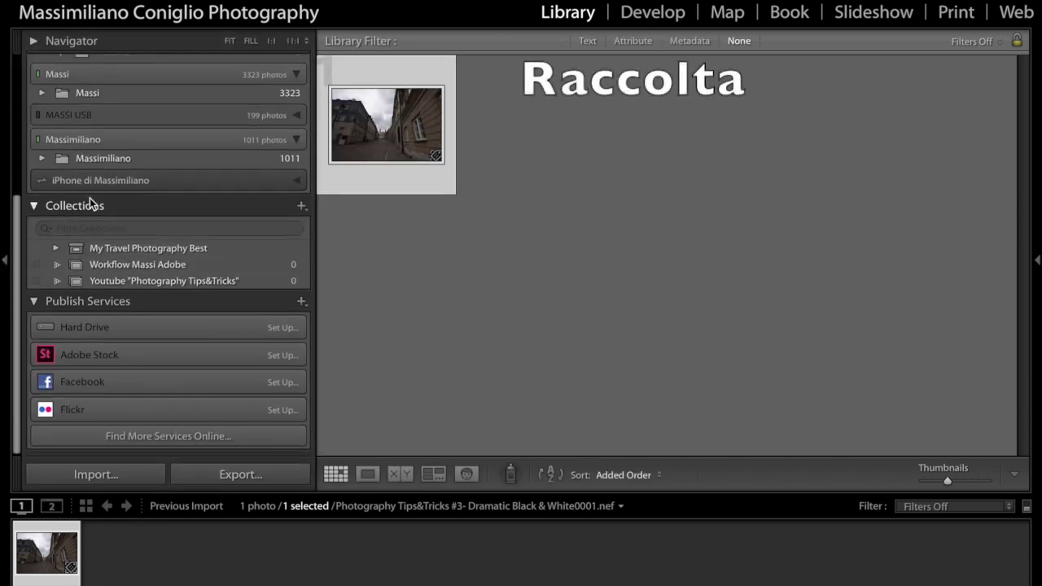
Create a collection named 'Varsavia' and drag the street photo into it
left_click(301, 209)
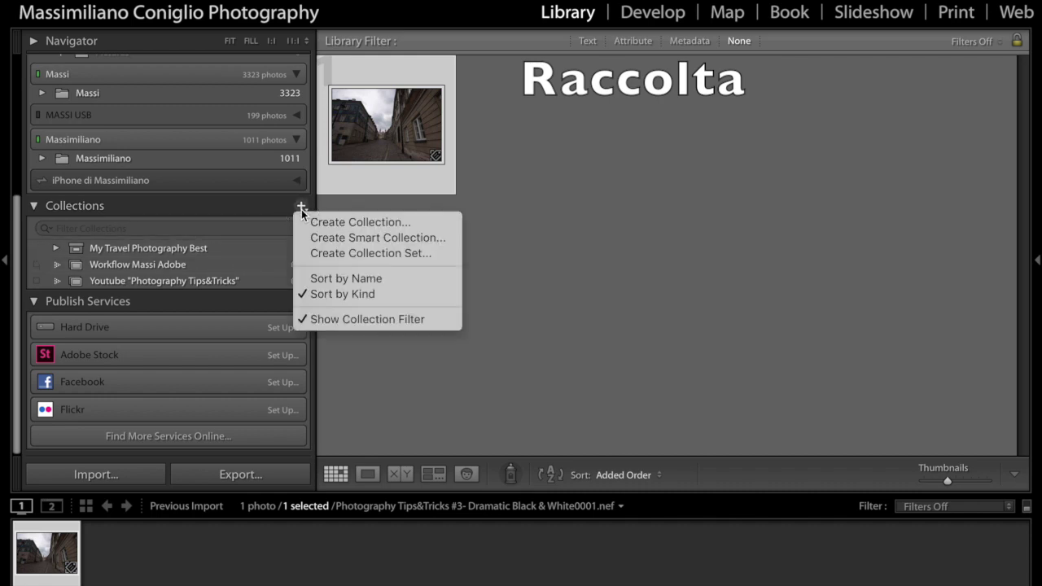
left_click(352, 224)
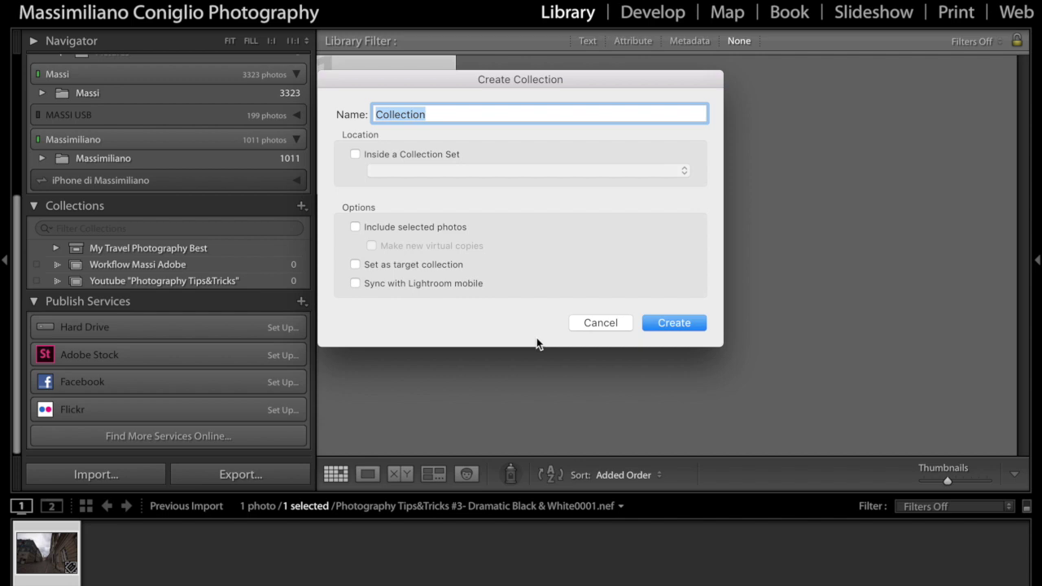
type("Vasra")
key("BackSpace")
key("BackSpace")
key("BackSpace")
type("rsavia")
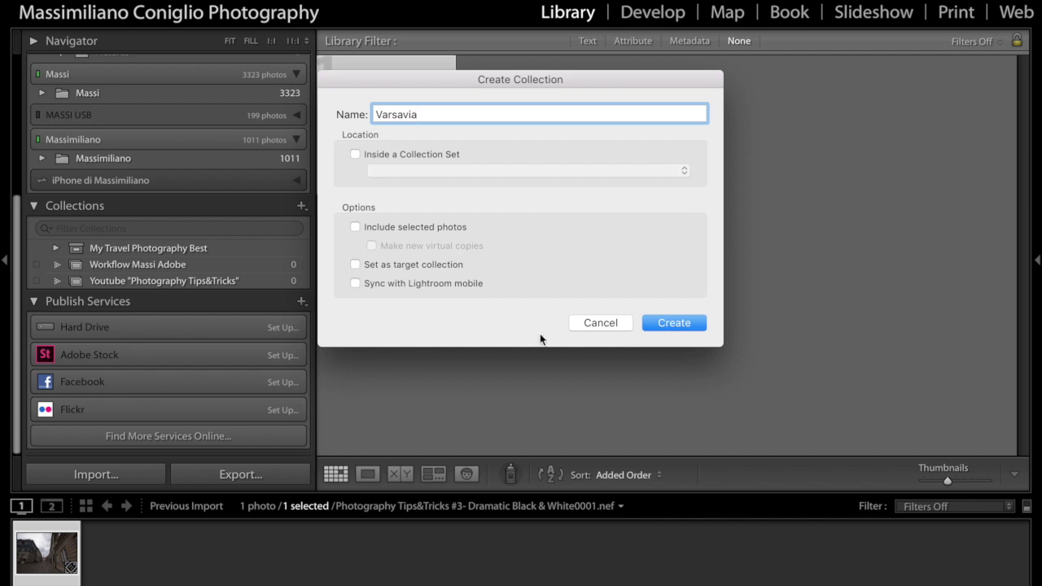
left_click(675, 324)
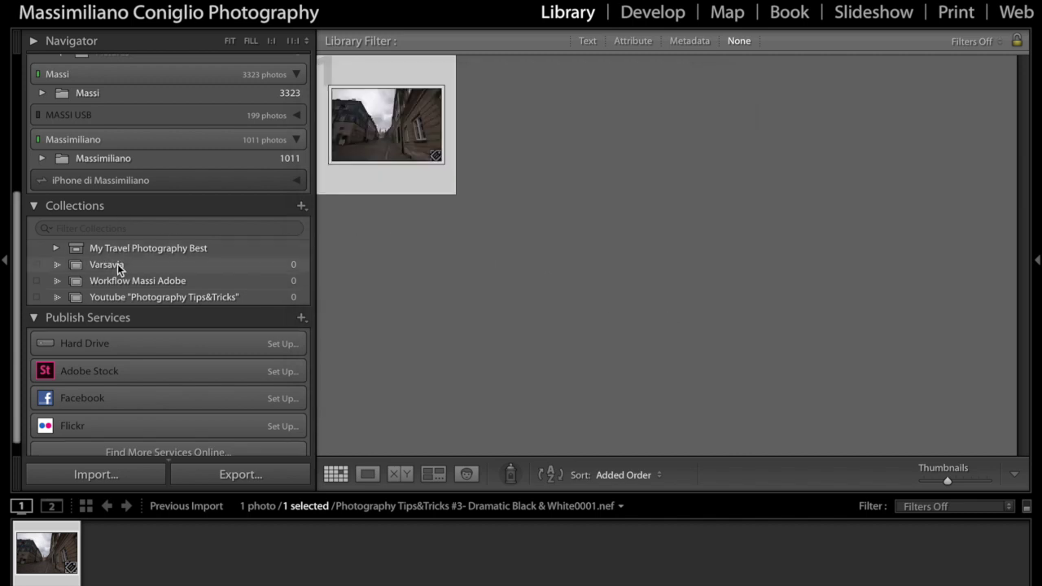
mouse_move(398, 124)
left_mouse_down()
mouse_move(407, 168)
mouse_move(198, 274)
mouse_move(193, 267)
left_mouse_up()
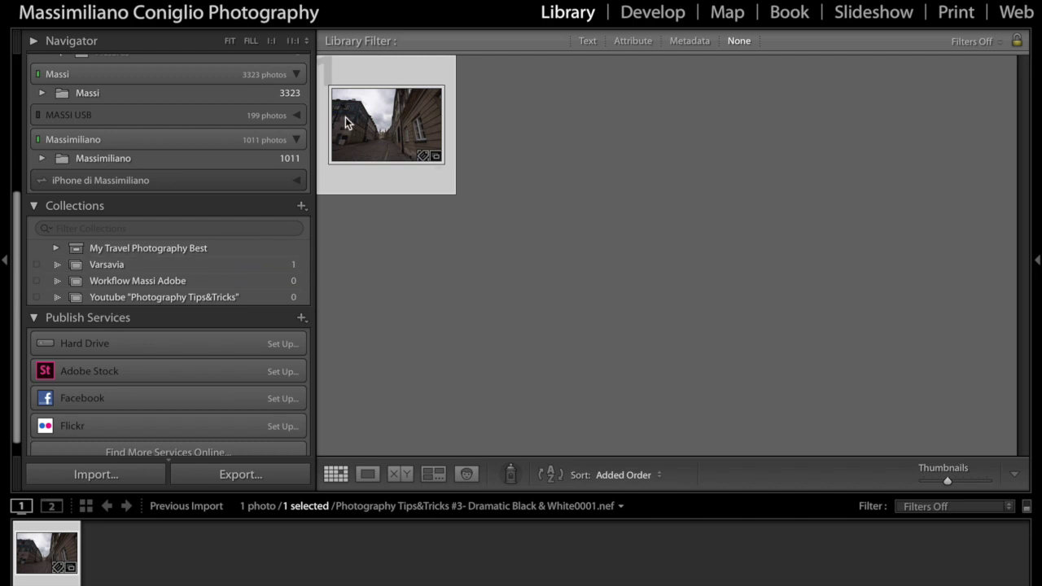
Move the Varsavia collection into the My Travel Photography Best collection set
left_click(124, 267)
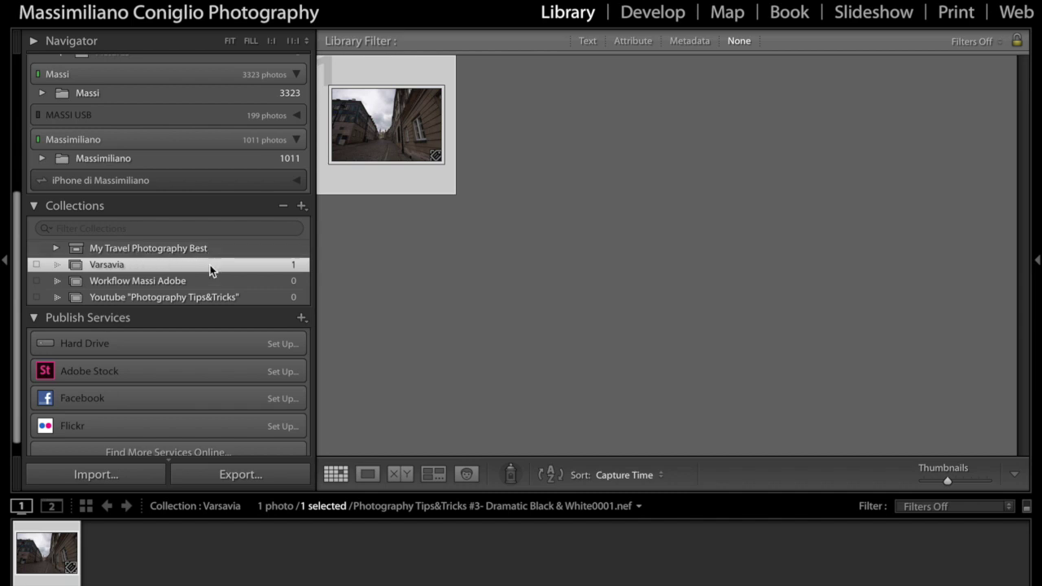
mouse_move(136, 263)
left_mouse_down()
mouse_move(140, 254)
mouse_move(143, 296)
left_mouse_up()
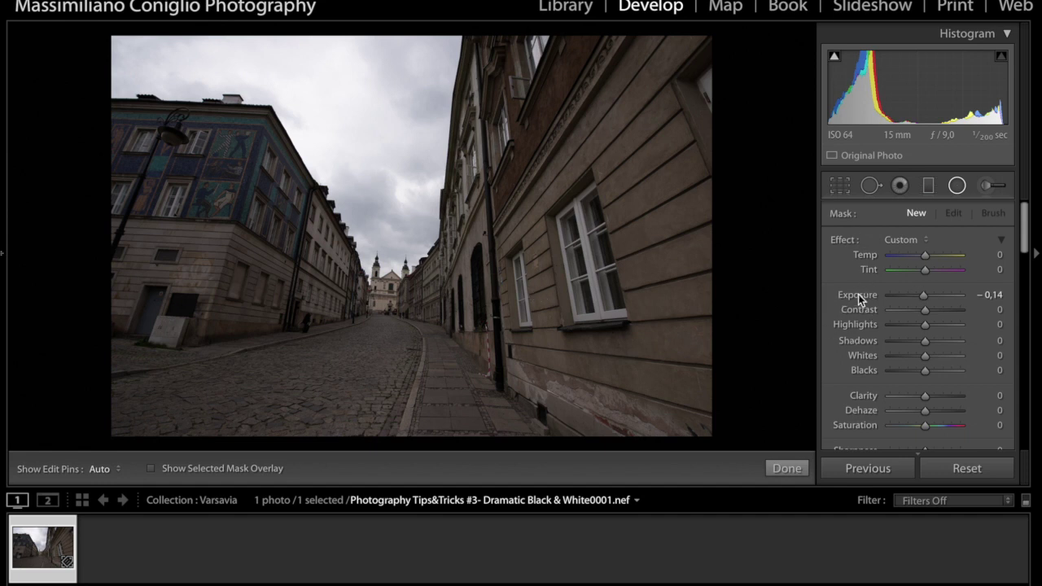
Reset the mask Exposure to 0 and finish the local adjustment mask
double_click(843, 241)
left_click(1022, 268)
left_click_drag(1022, 262, 1023, 217)
left_click(787, 469)
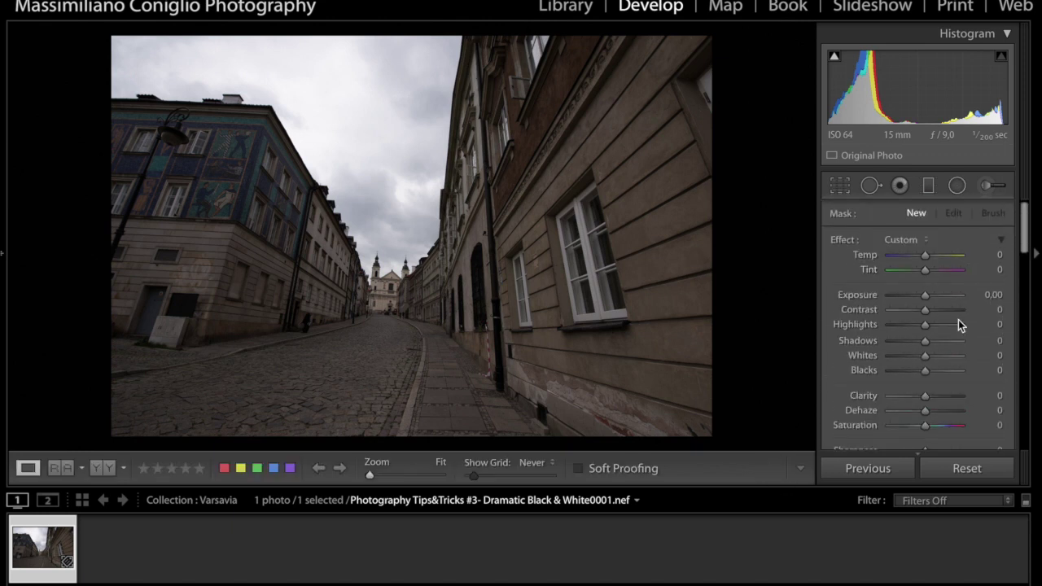
Collapse the Basic and Transform panels and hide the filmstrip
left_click(1007, 212)
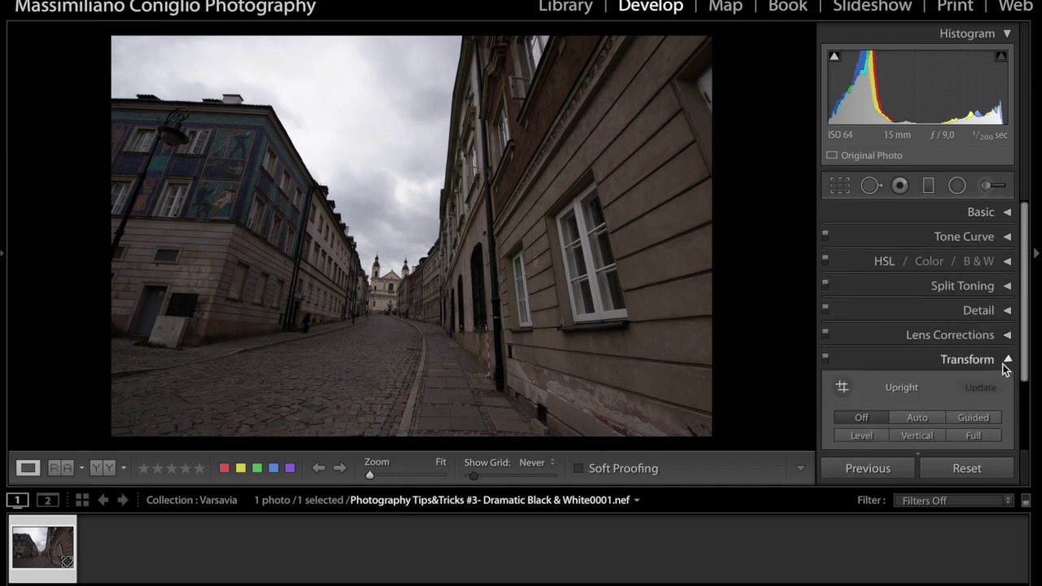
left_click(1005, 362)
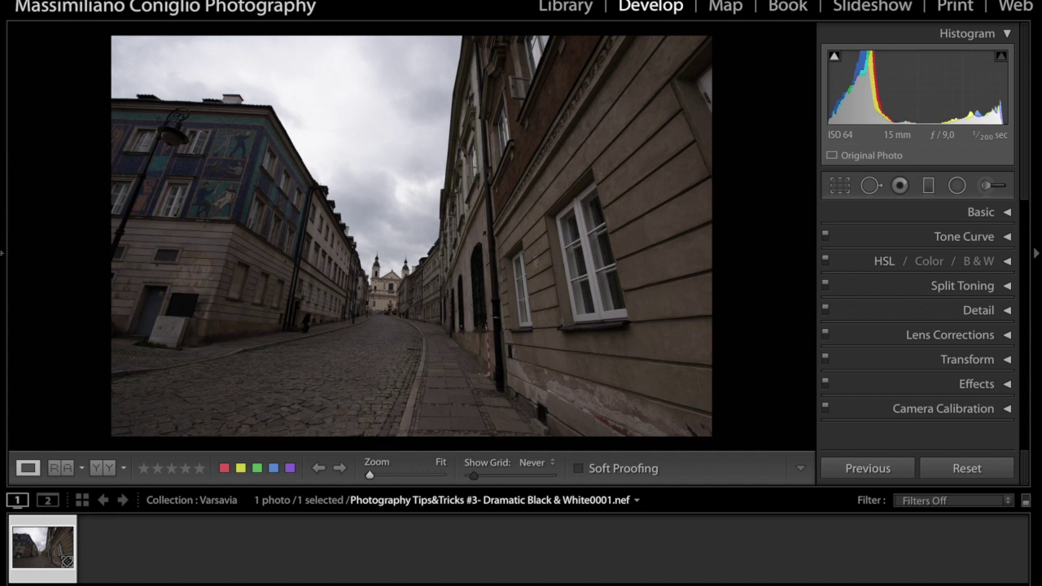
left_click(520, 583)
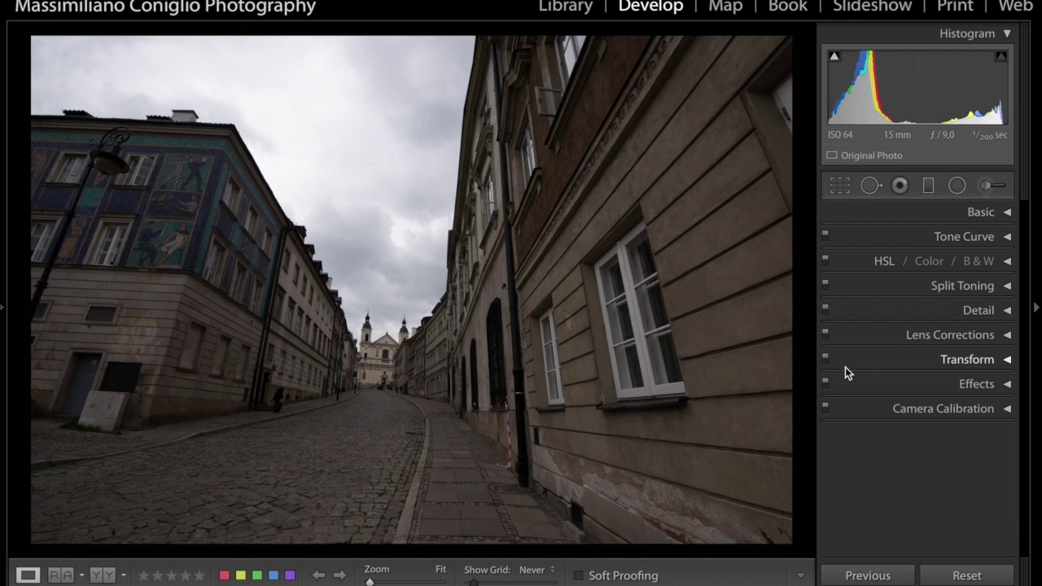
Review the Lens Corrections profile, then apply Upright Auto in the Transform panel
left_click(1009, 336)
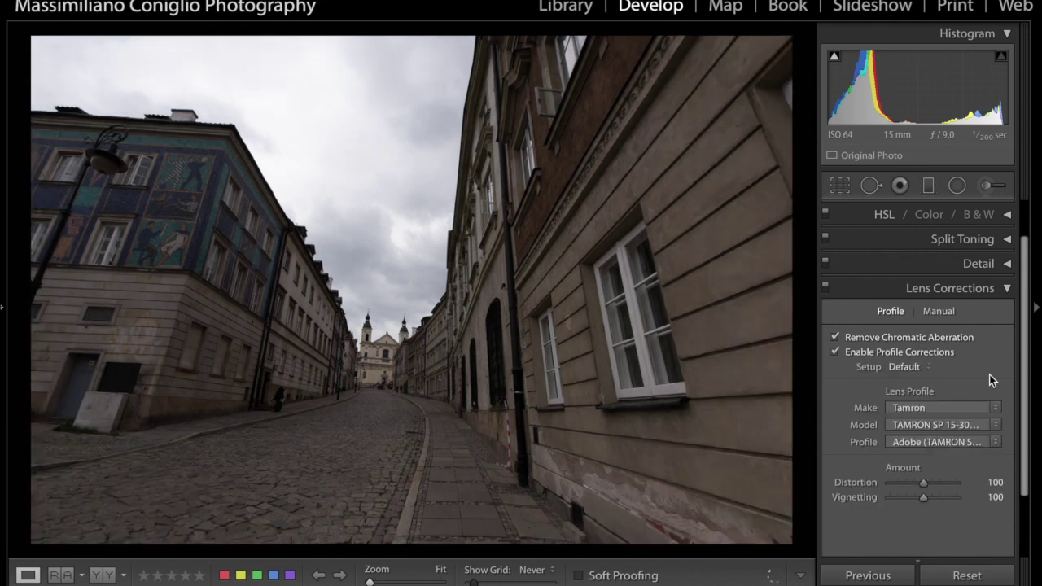
left_click(1008, 290)
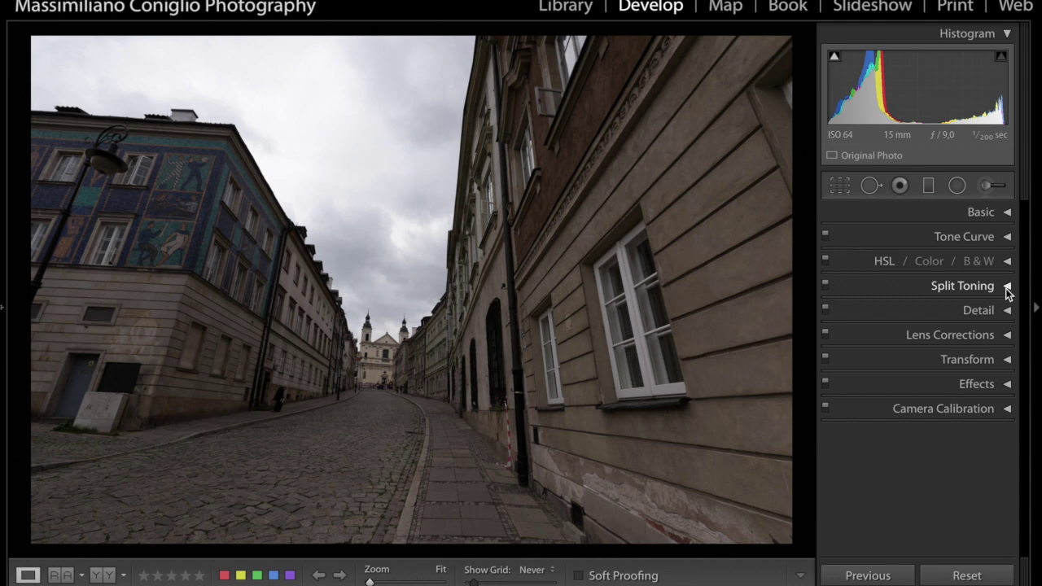
left_click(1006, 360)
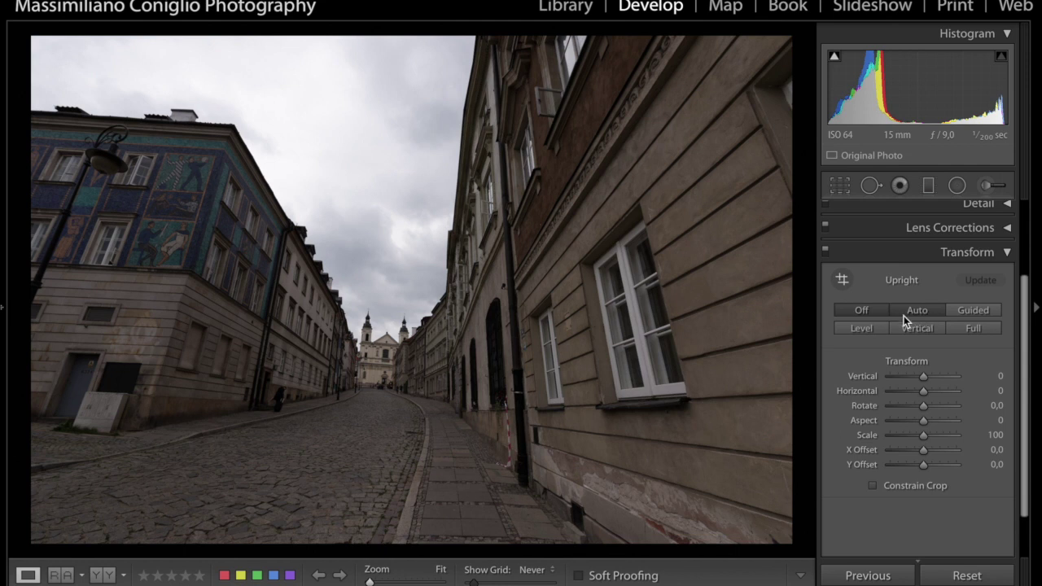
left_click(862, 328)
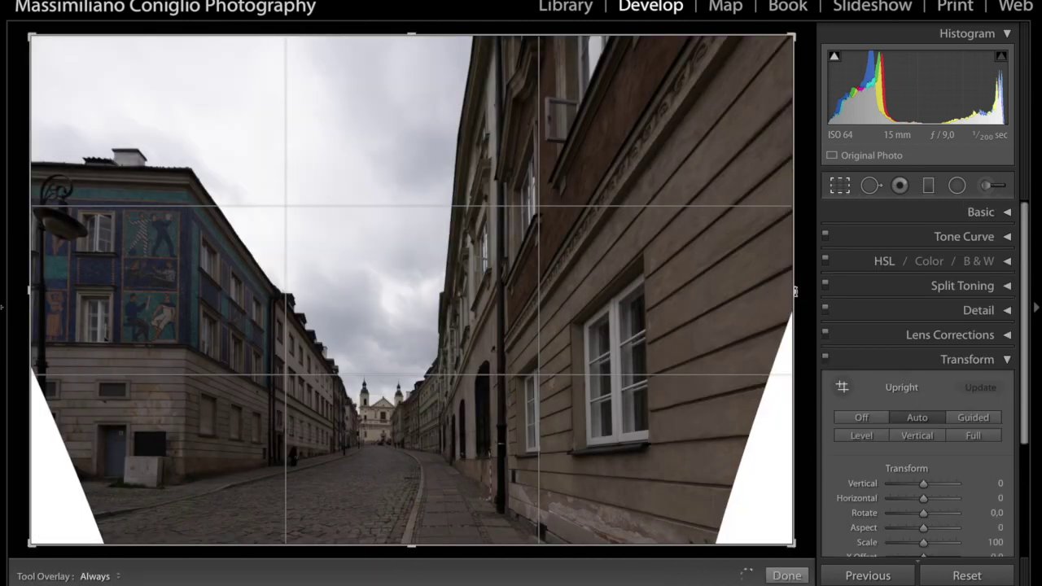
Crop in the right, left and top edges to remove the blank wedges
left_click_drag(794, 291, 751, 300)
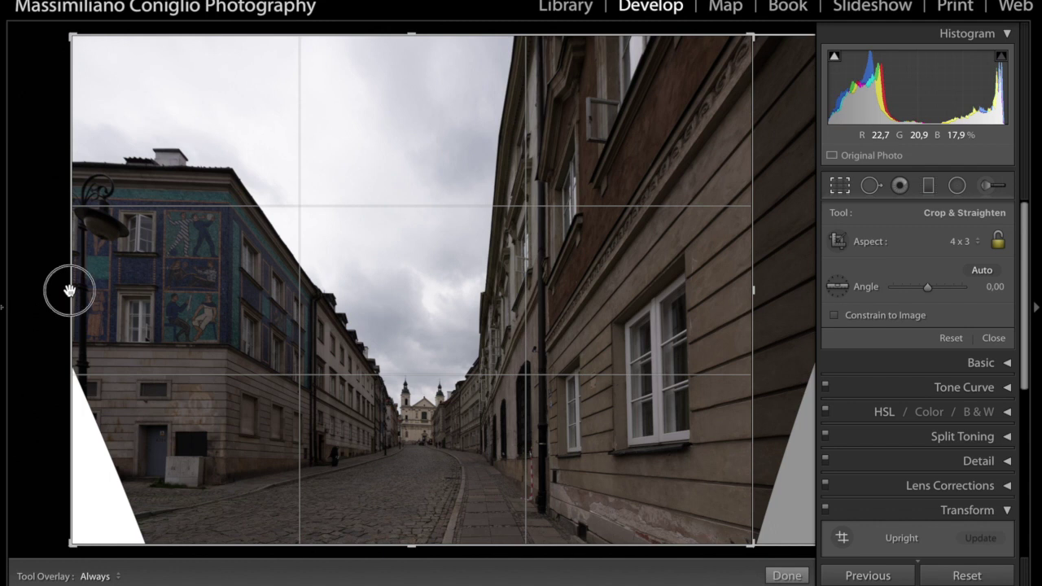
left_click_drag(70, 290, 95, 289)
left_click_drag(105, 288, 107, 288)
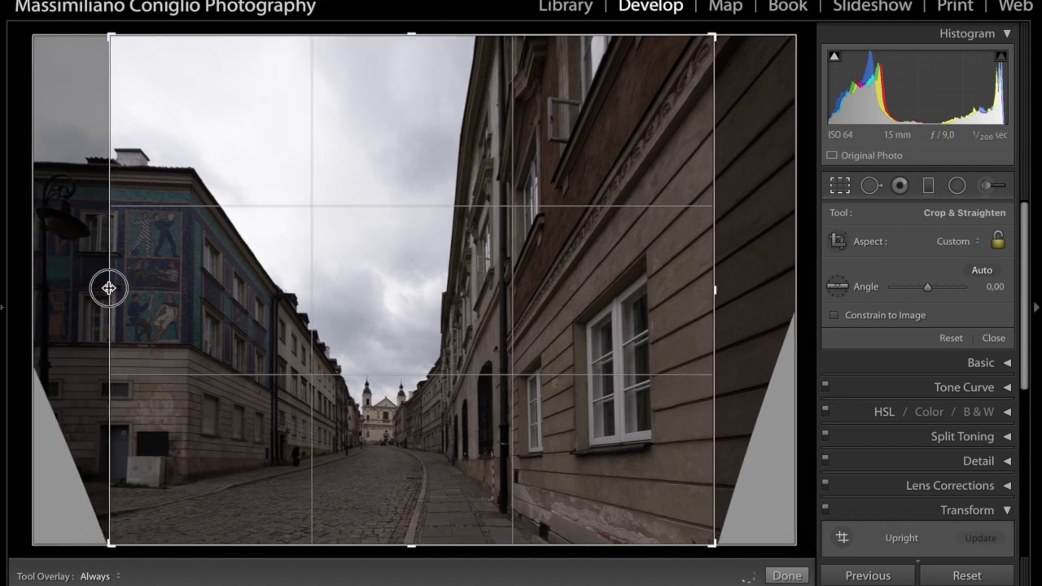
left_click_drag(413, 40, 415, 85)
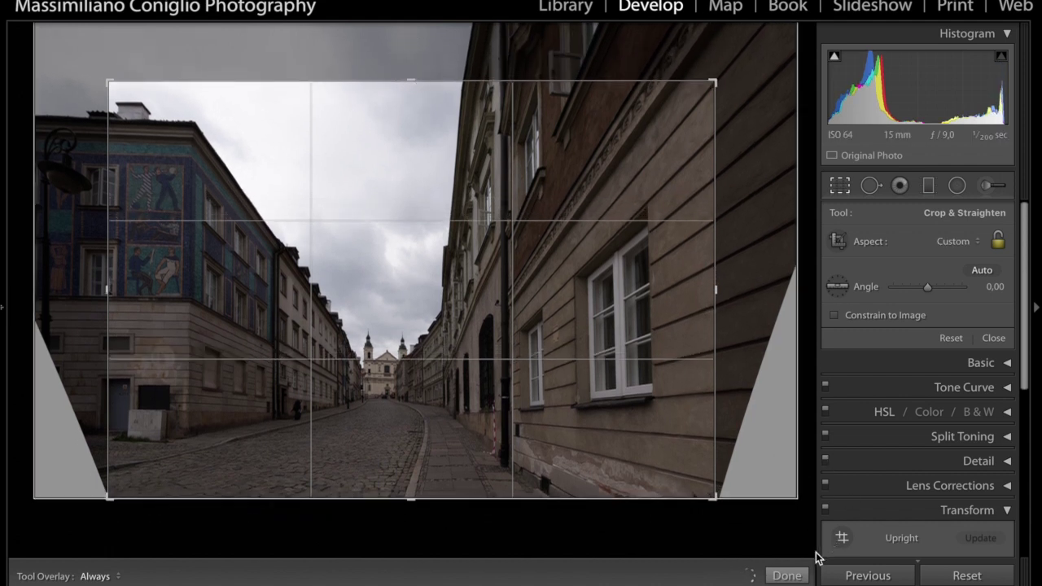
left_click(796, 576)
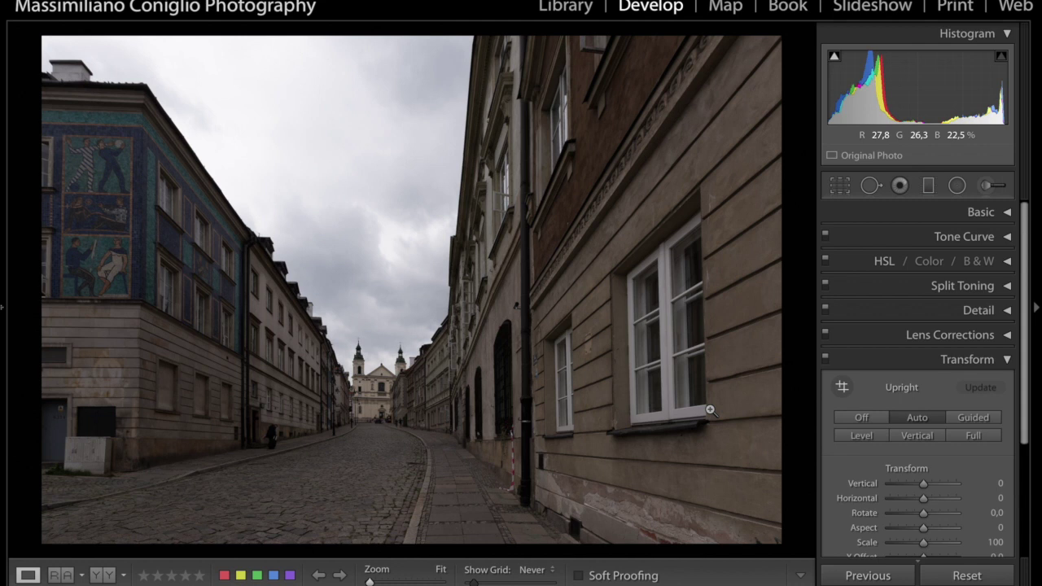
Switch the Varsavia photo to Black & White treatment in the Basic panel
left_click(1005, 360)
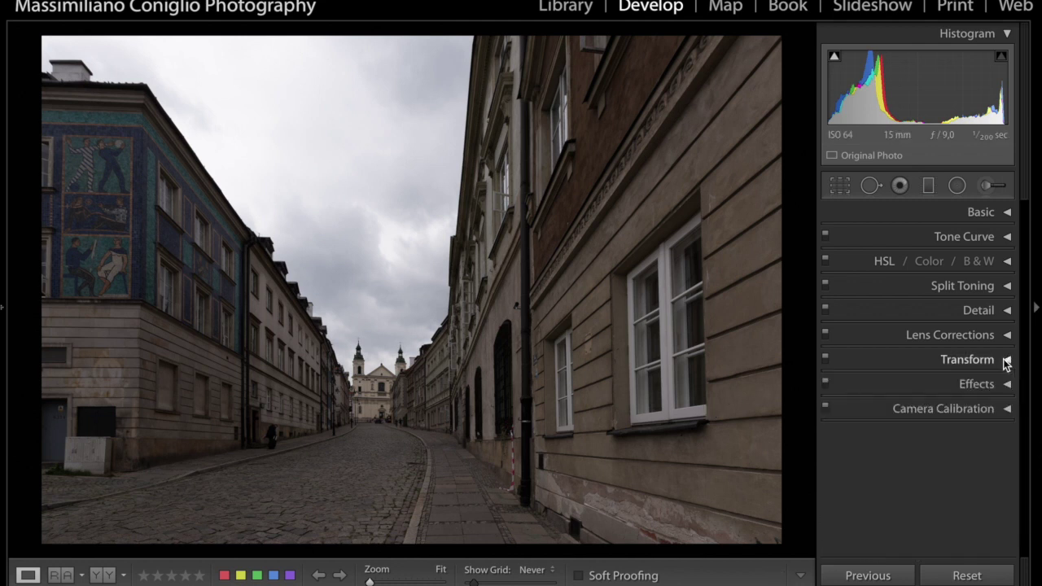
left_click(1007, 213)
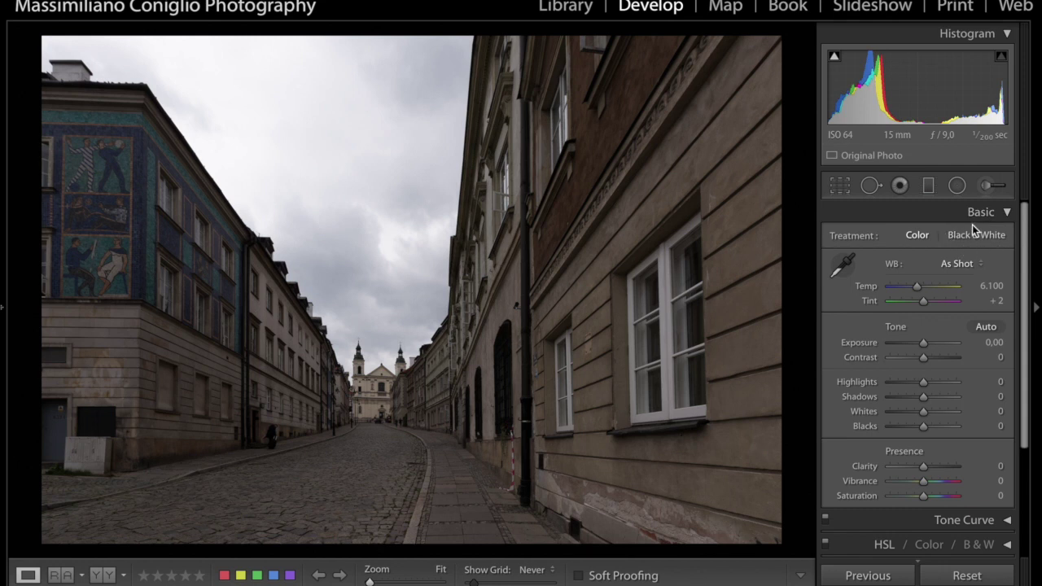
left_click(986, 236)
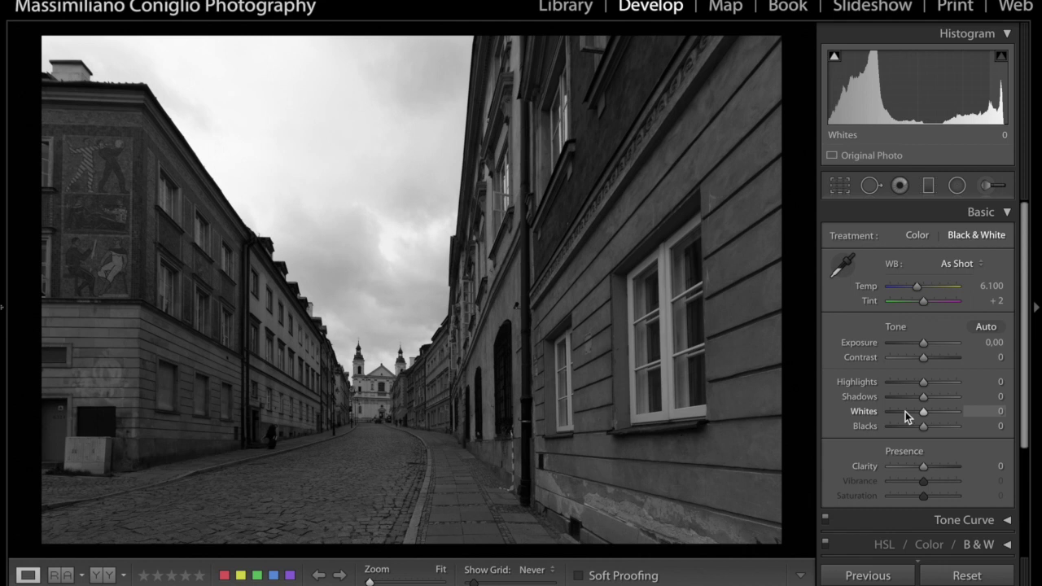
Set Shadows to +100 and Highlights to -100, then preview Whites clipping
left_click(924, 399)
left_click_drag(923, 399, 958, 396)
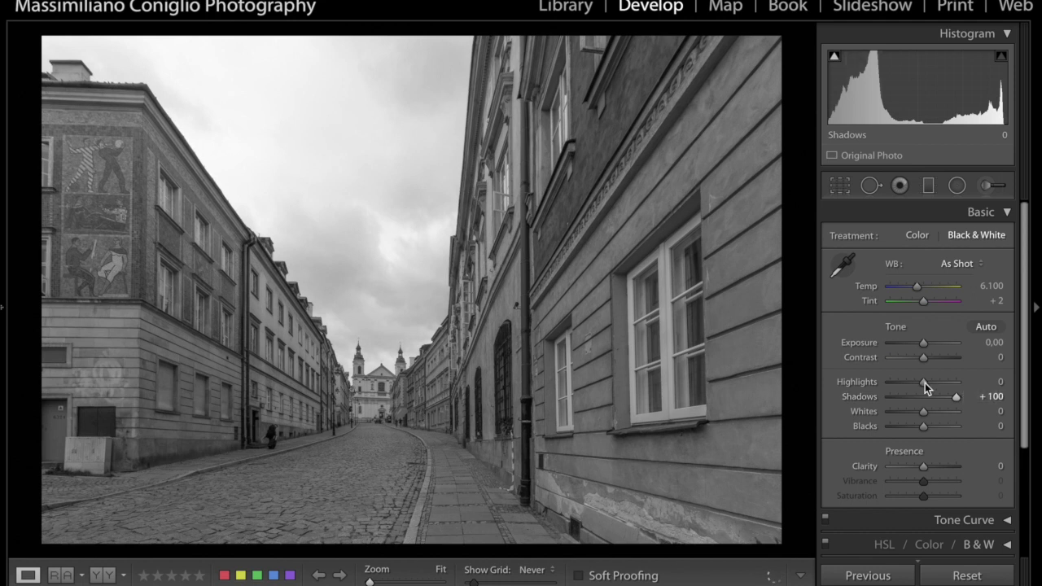
left_click_drag(924, 382, 885, 383)
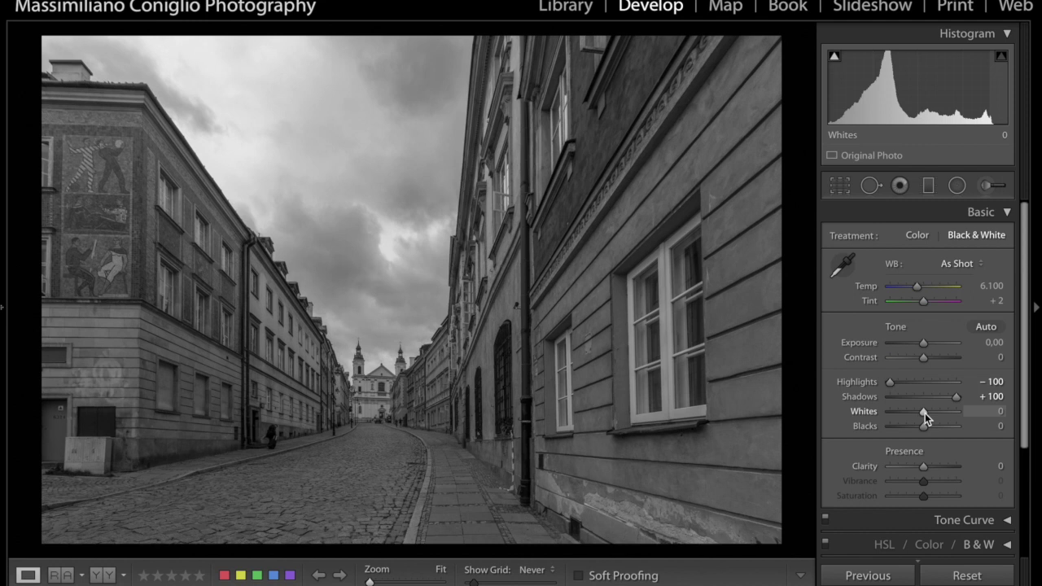
left_click(925, 413, "alt")
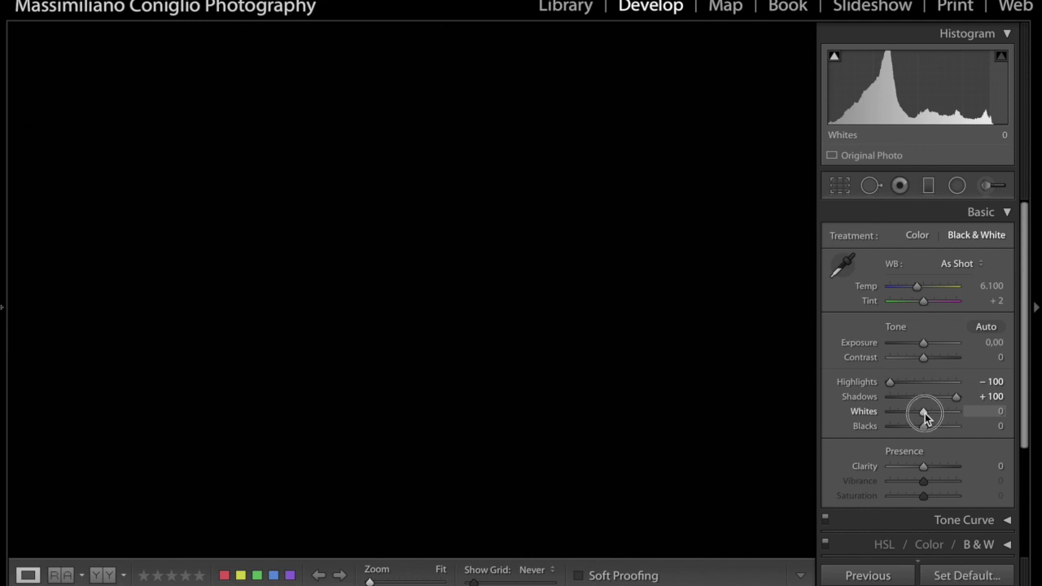
Raise Whites to about +51 while watching the clipping preview
left_click_drag(925, 414, 932, 416)
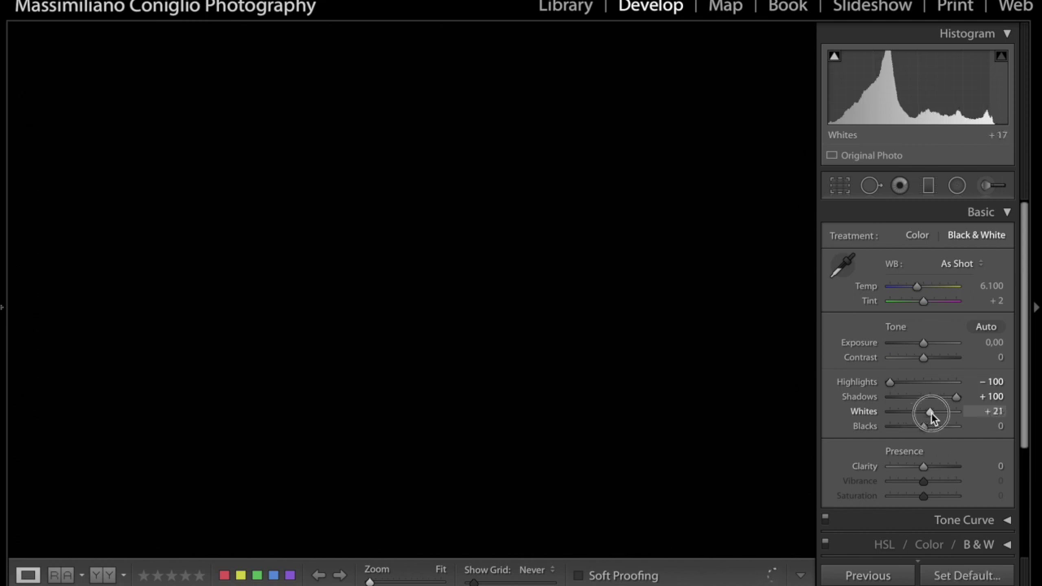
left_click_drag(933, 416, 943, 415)
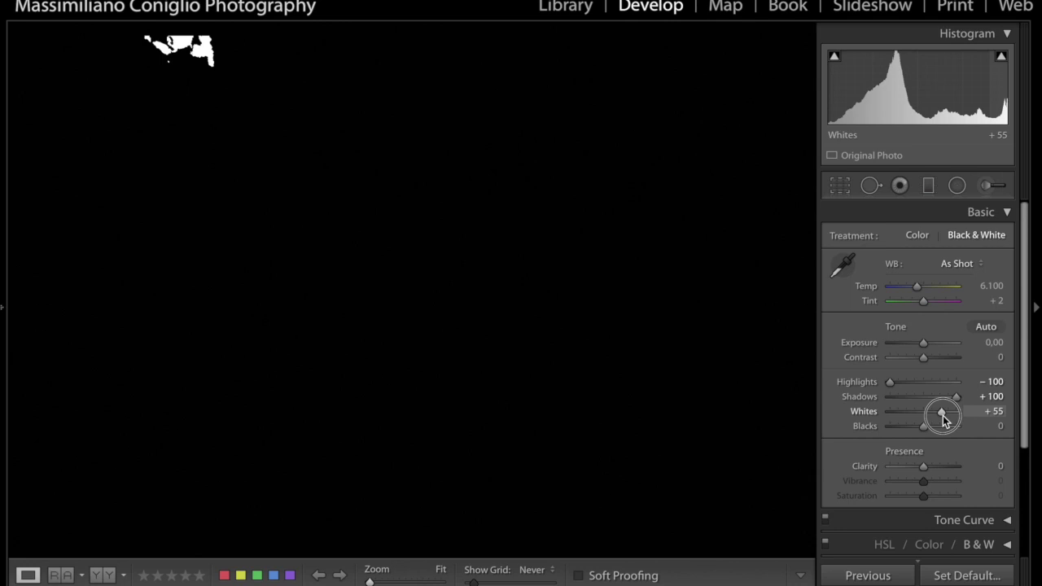
left_click_drag(943, 416, 942, 415)
left_click_drag(942, 416, 941, 416)
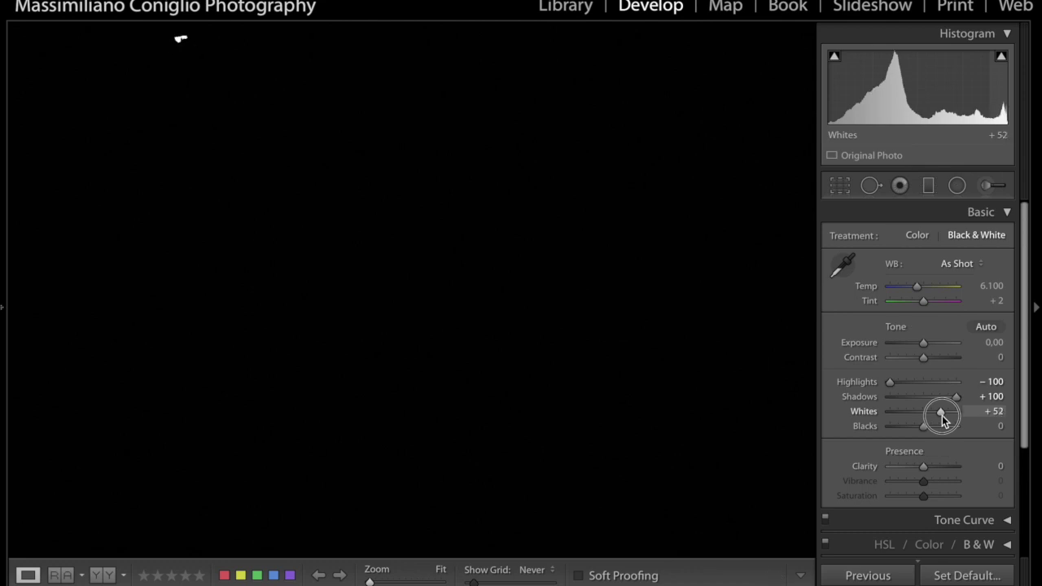
left_click_drag(942, 417, 942, 417)
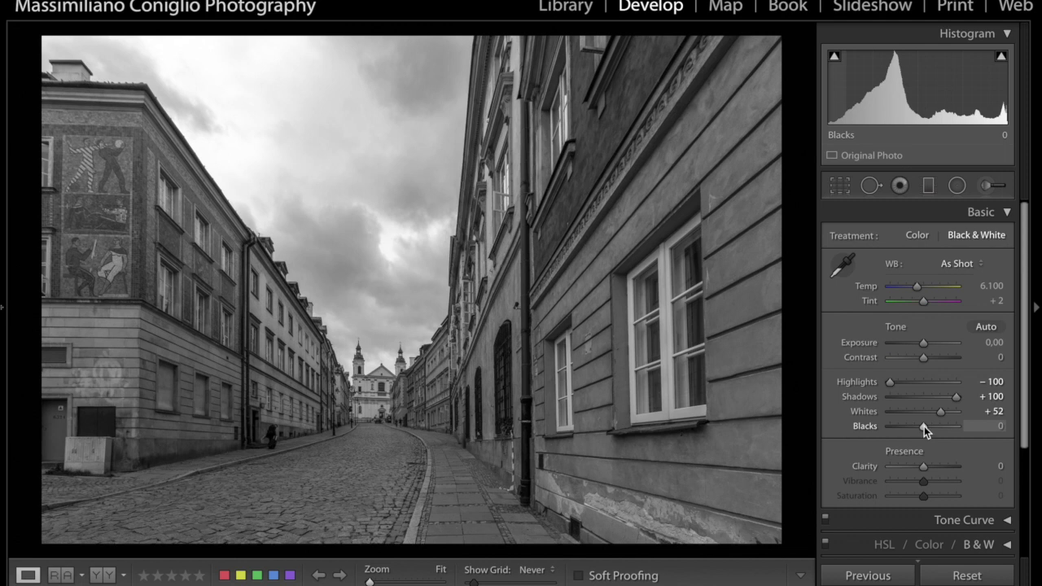
Pull Blacks down to about -51 with clipping preview, then recheck Whites
left_click_drag(924, 425, 913, 429)
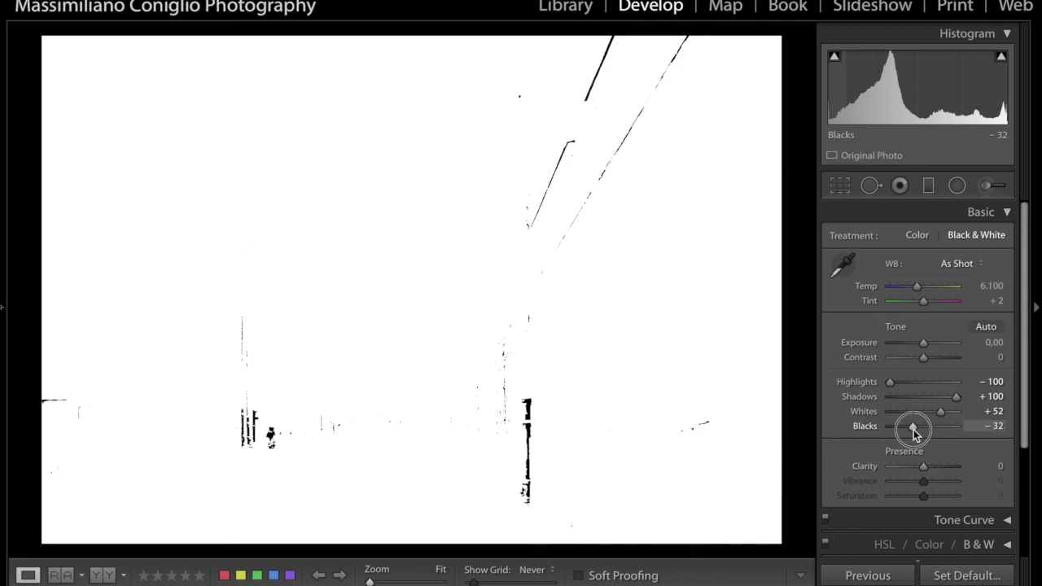
left_click_drag(913, 433, 940, 414)
left_click(940, 413, "alt")
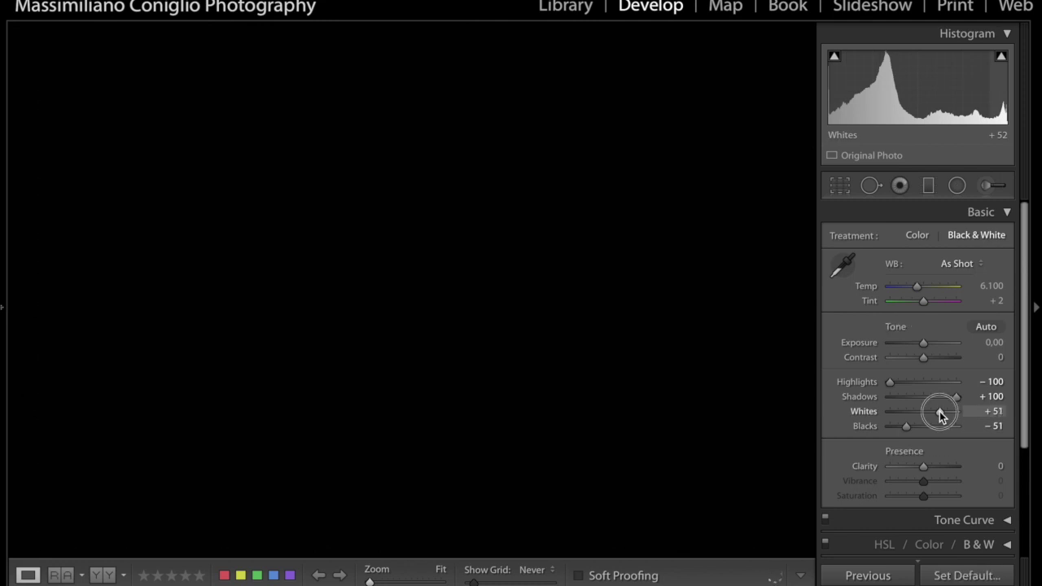
left_click_drag(940, 414, 936, 415)
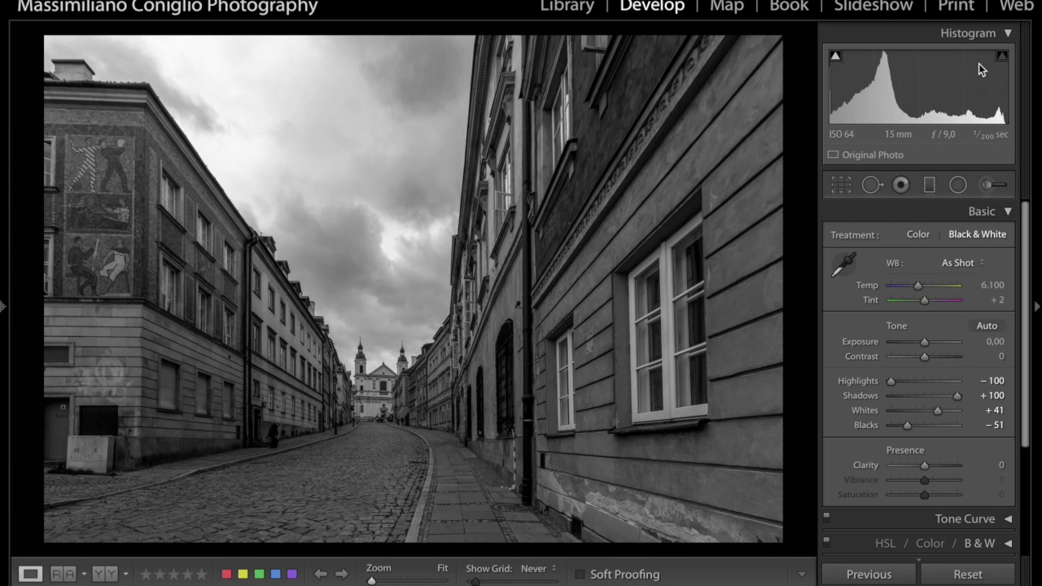
left_click(836, 57)
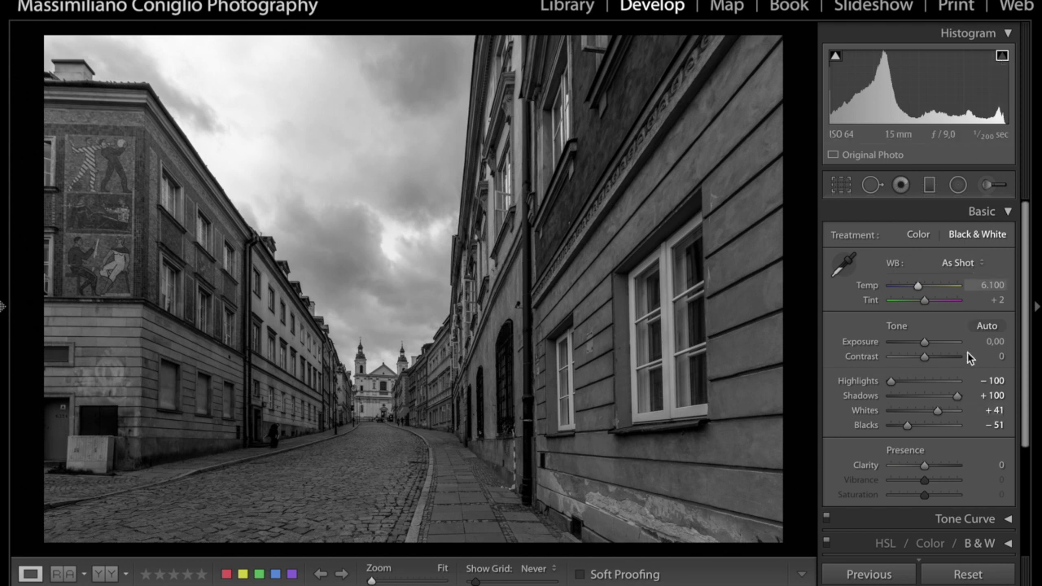
Bring the Whites down from a trial +60 to +37, checking the highlight clipping preview
left_click(938, 411)
left_click_drag(938, 413, 944, 413)
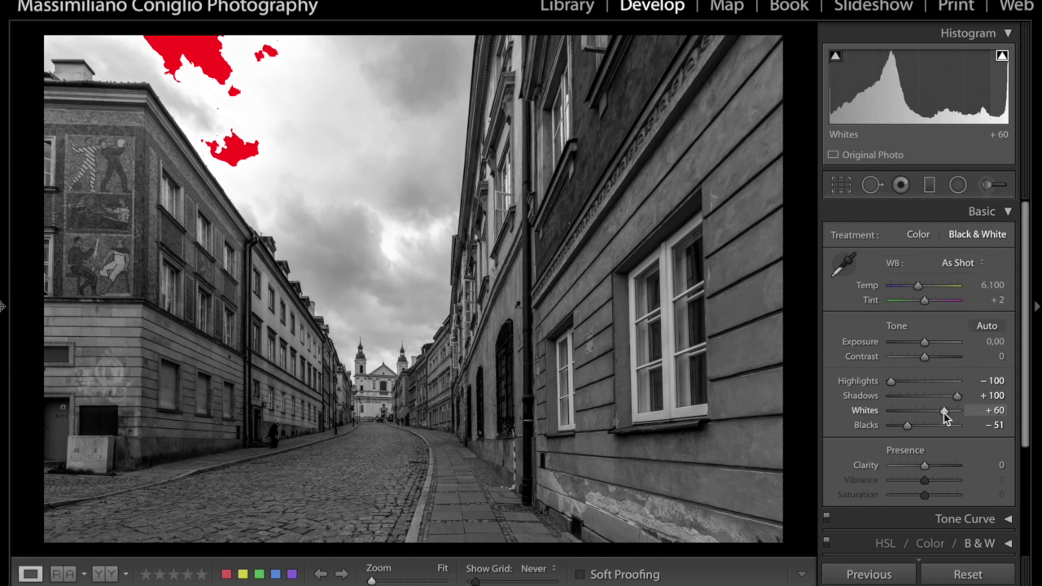
left_click_drag(943, 412, 934, 416)
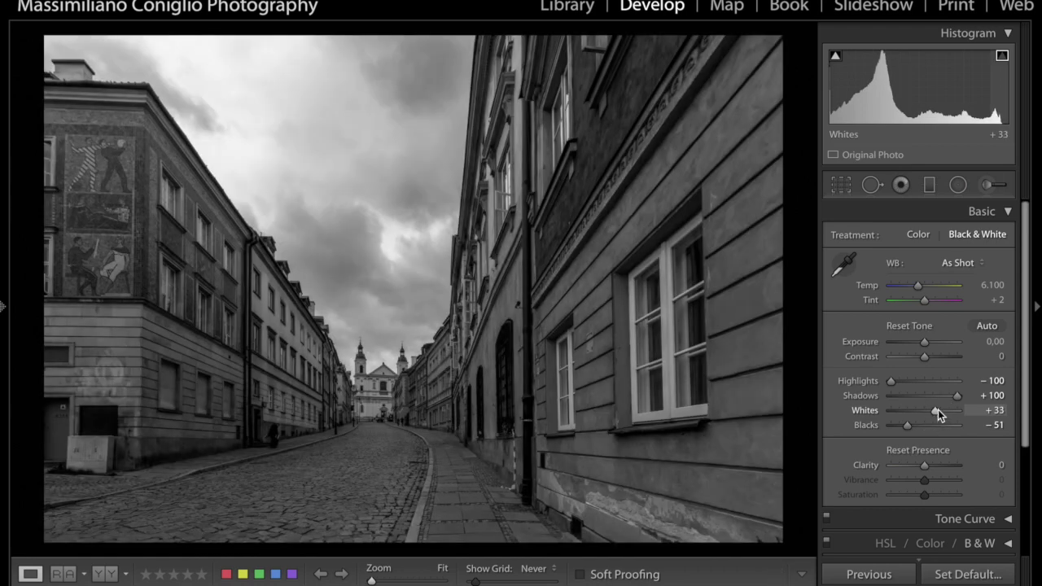
left_click_drag(935, 413, 938, 415)
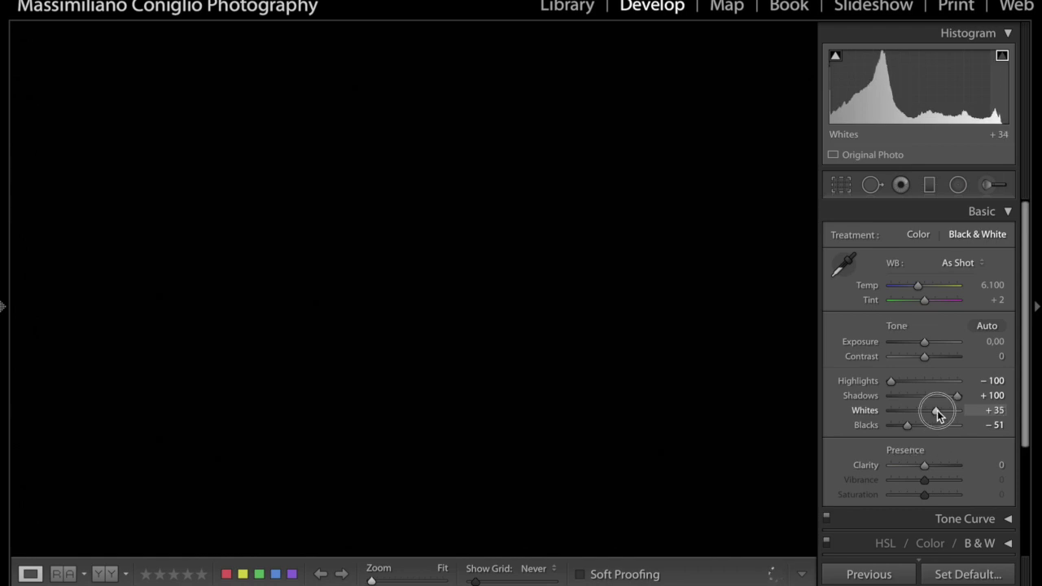
left_click_drag(936, 411, 938, 411)
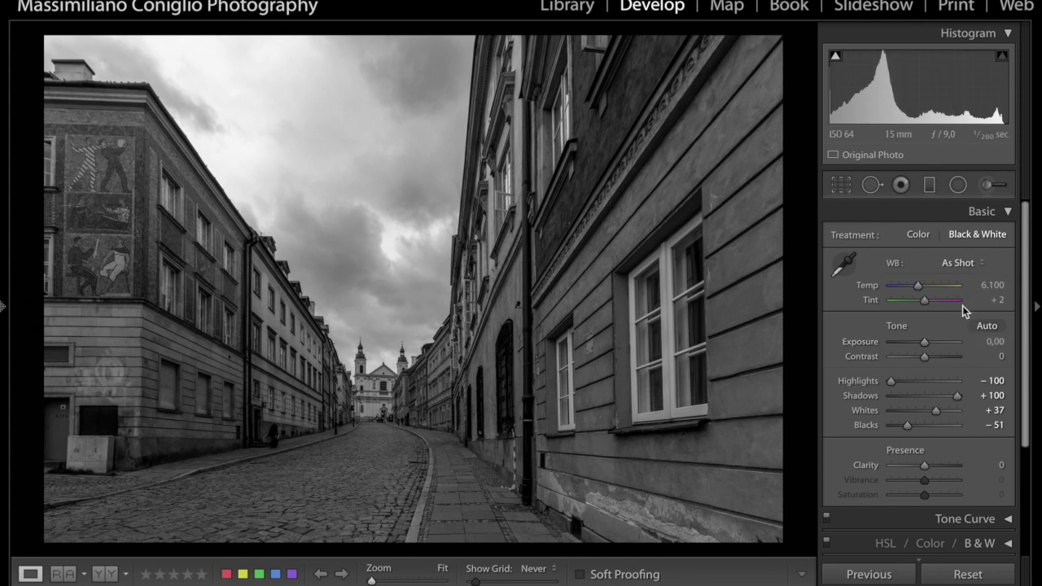
Push the Basic panel's Contrast slider up to +37
scroll(931, 372, "down", 1)
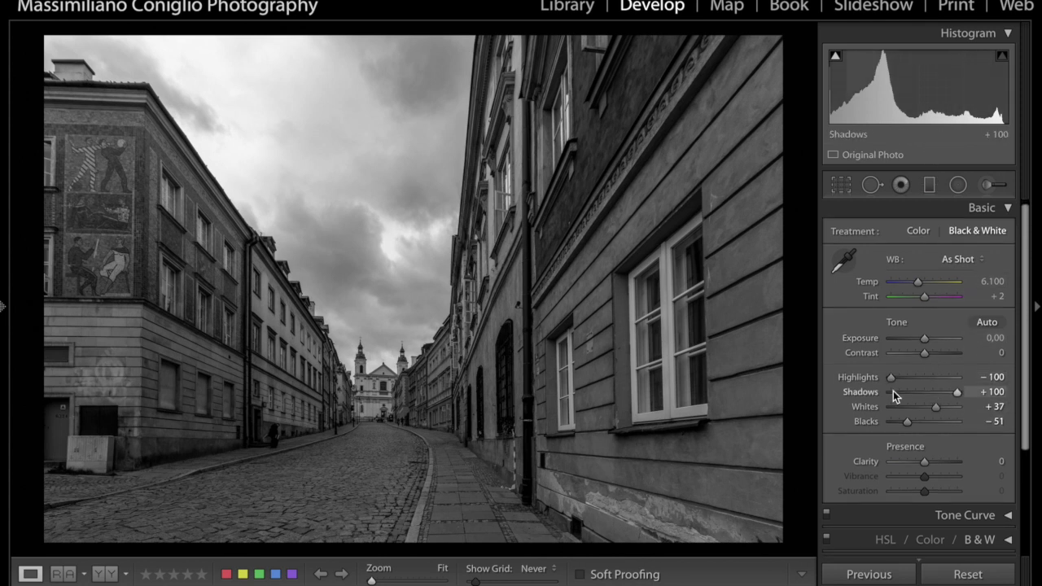
scroll(902, 387, "down", 1)
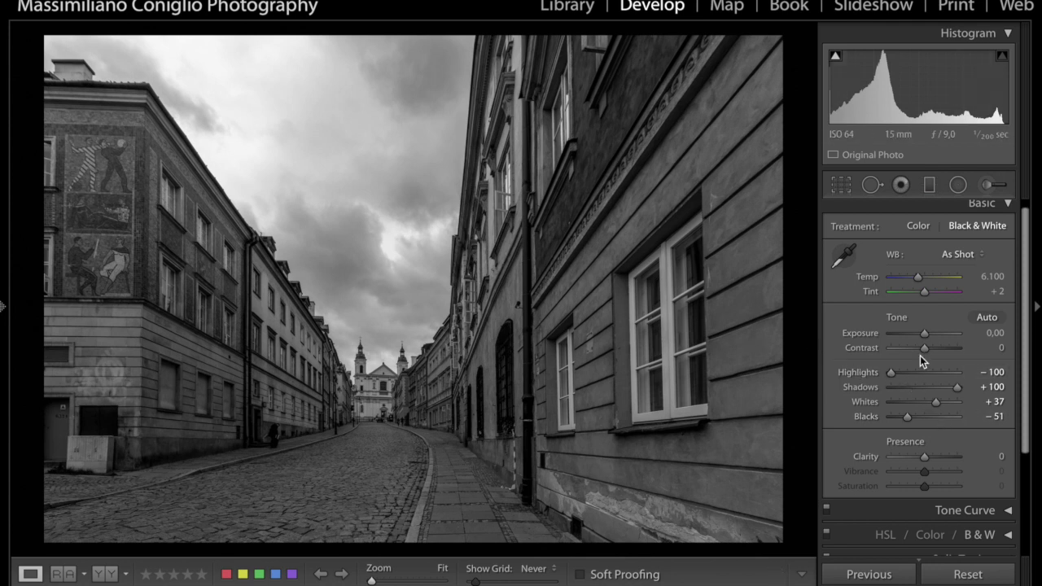
left_click_drag(925, 348, 932, 348)
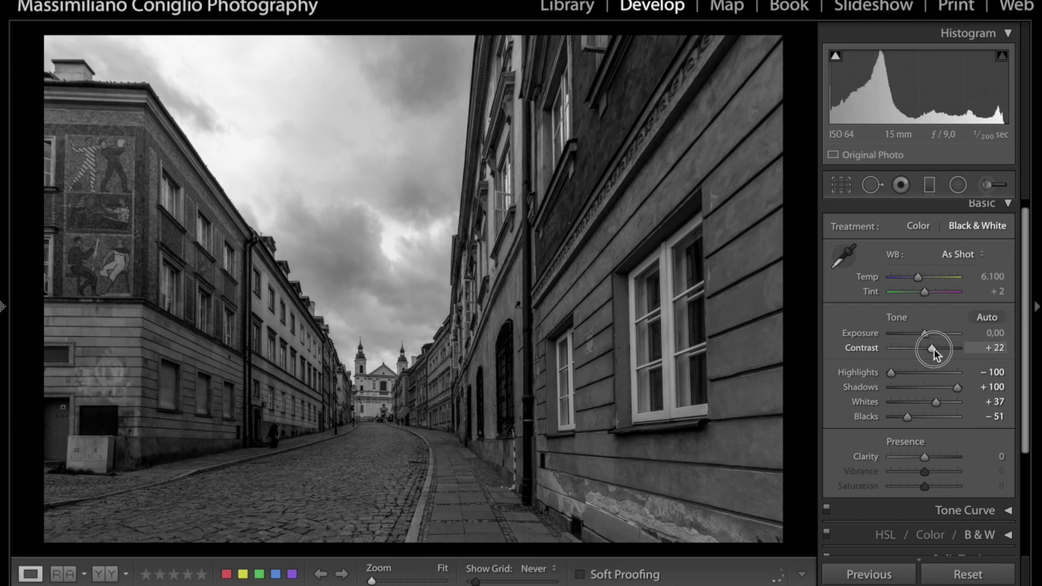
left_click_drag(931, 349, 937, 349)
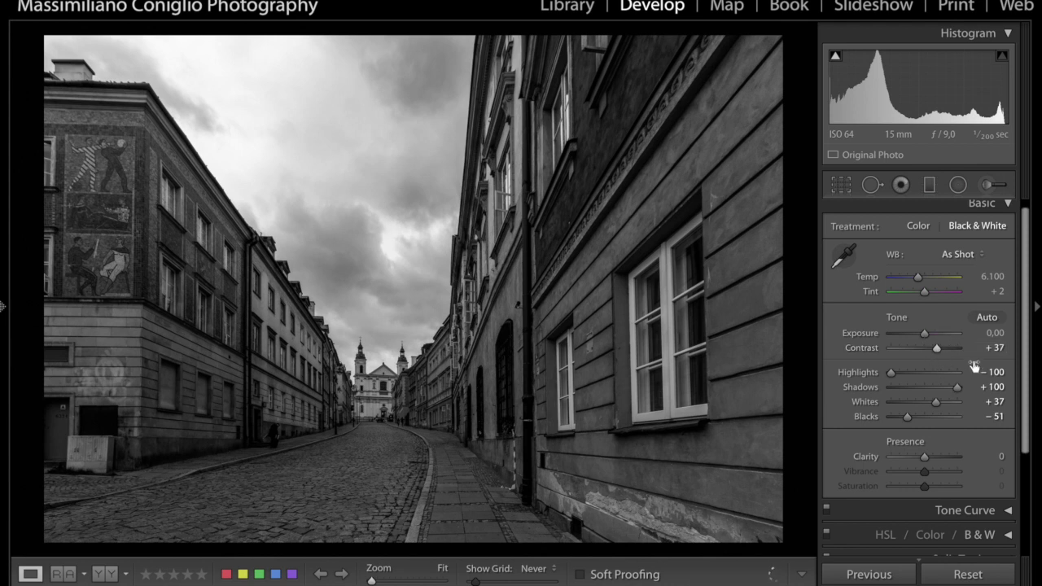
scroll(961, 366, "down", 1)
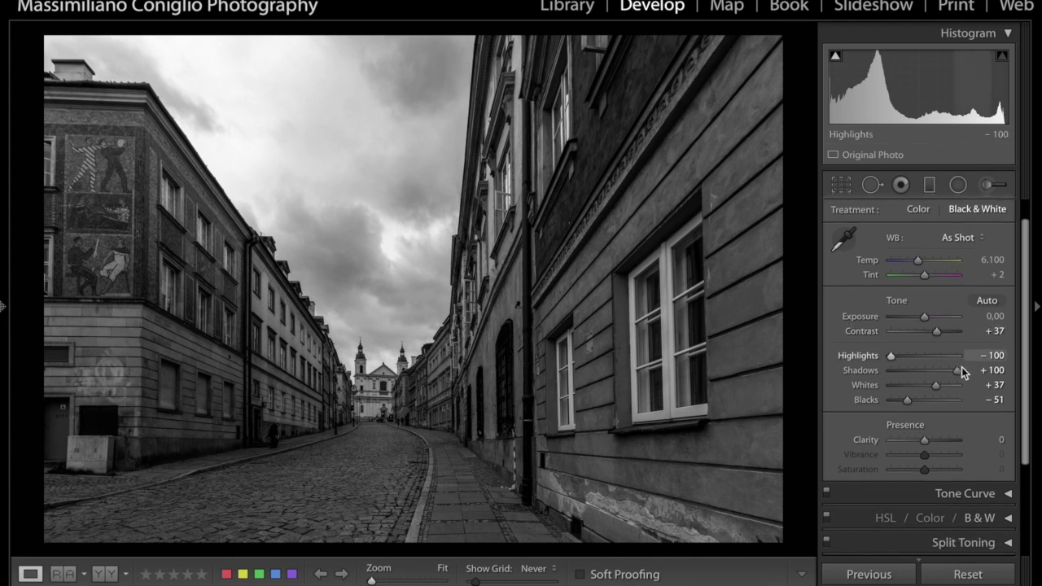
Set Presence Clarity to +19 for midtone punch
scroll(947, 385, "down", 1)
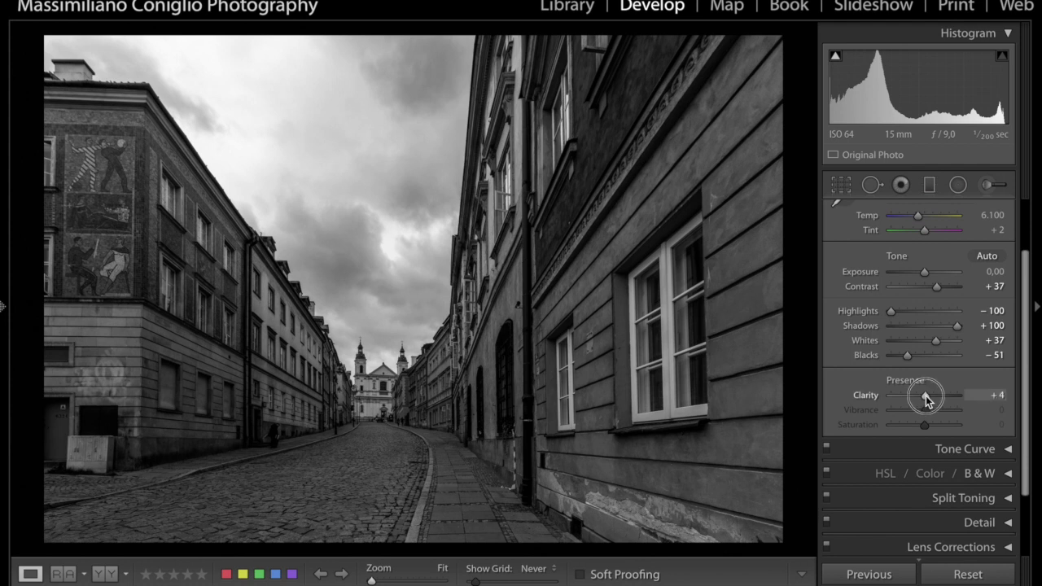
left_click_drag(925, 396, 930, 400)
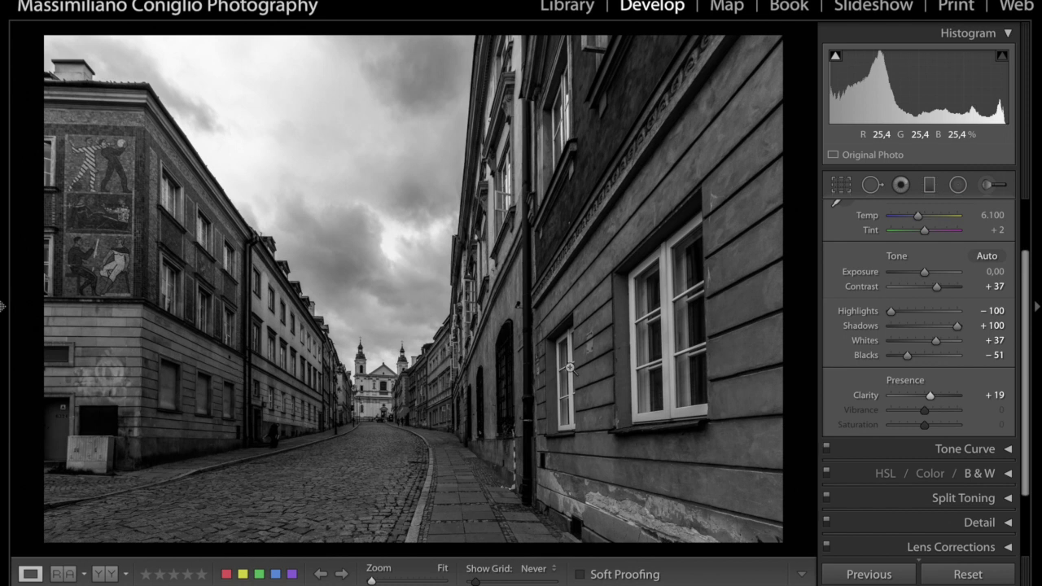
scroll(953, 336, "up", 3)
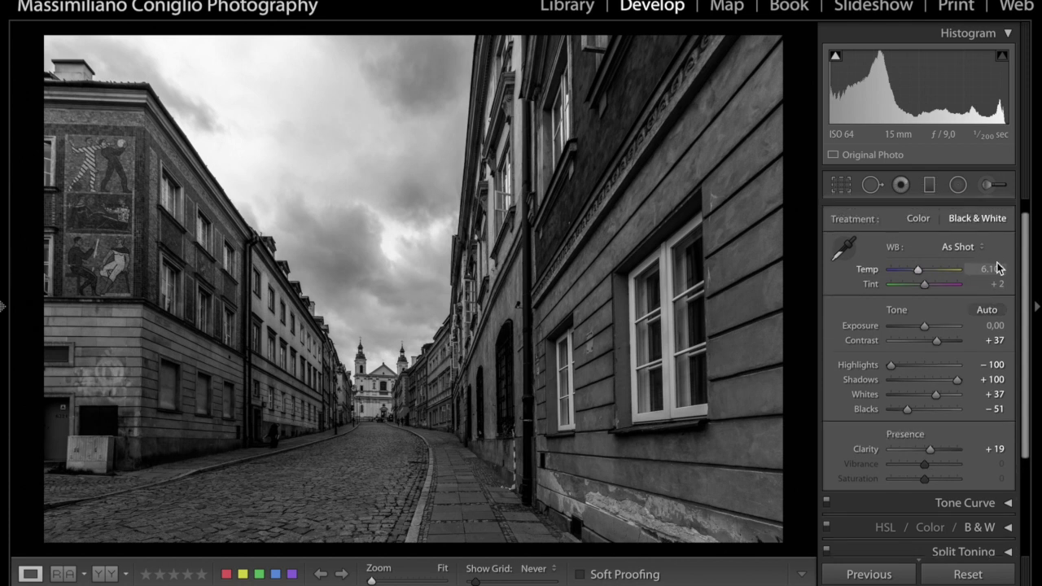
scroll(1001, 252, "up", 1)
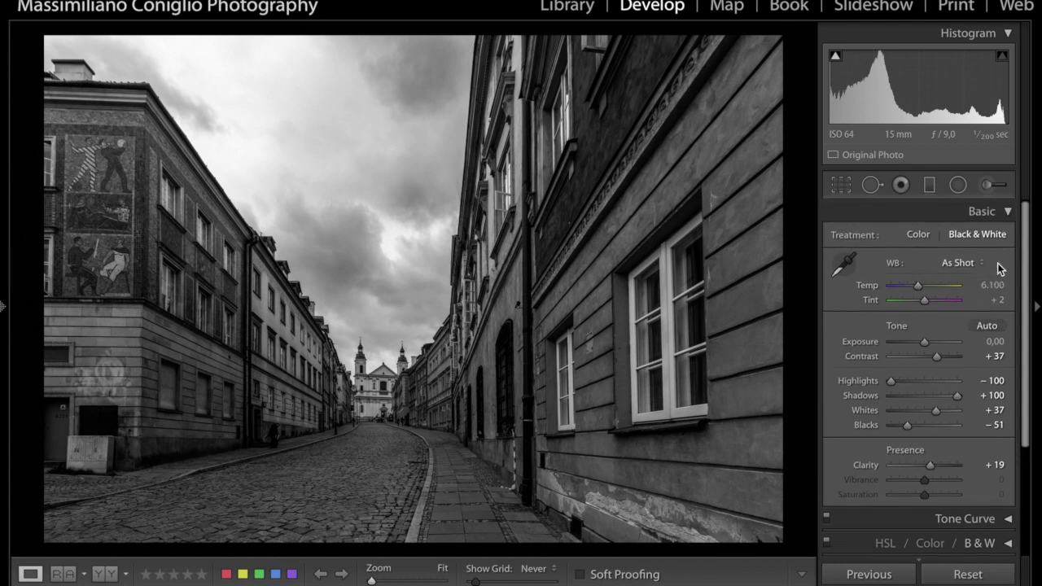
left_click(1008, 212)
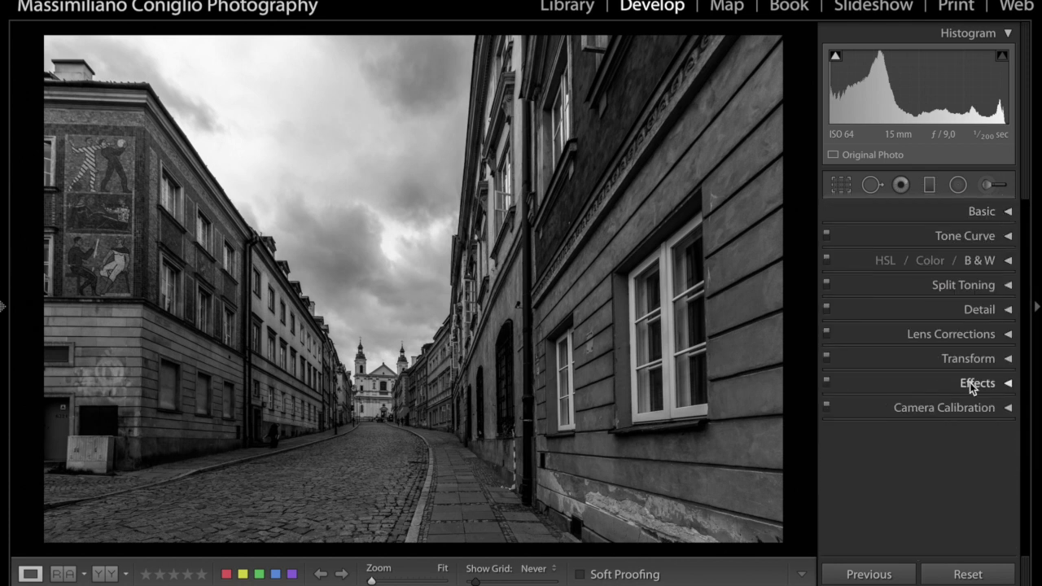
Set the Effects panel's Post-Crop Vignetting Amount to −15
left_click(1006, 382)
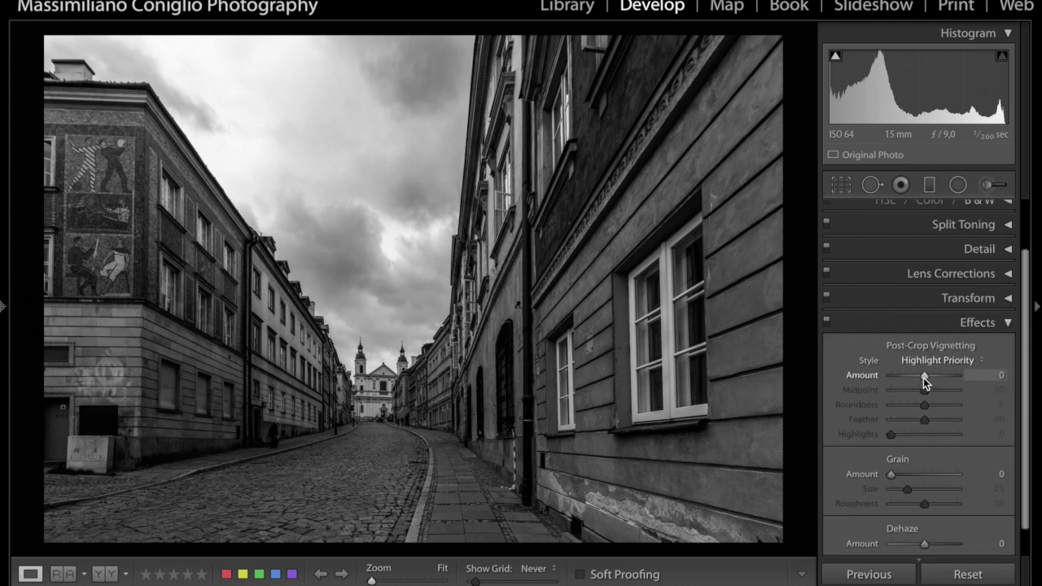
left_click_drag(925, 377, 918, 379)
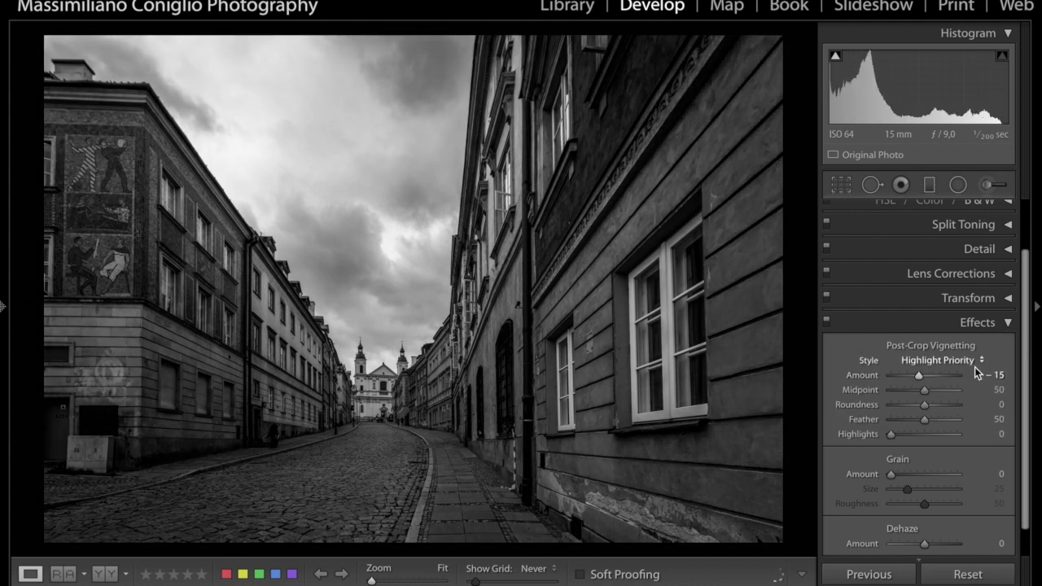
left_click(1007, 324)
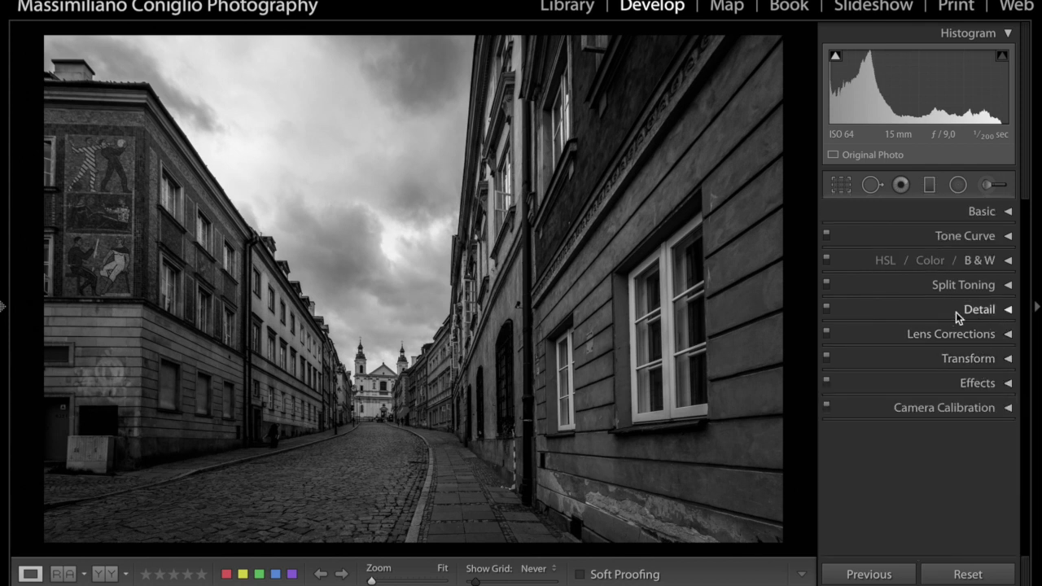
Set the Detail panel's sharpening Amount to 100
left_click(1005, 310)
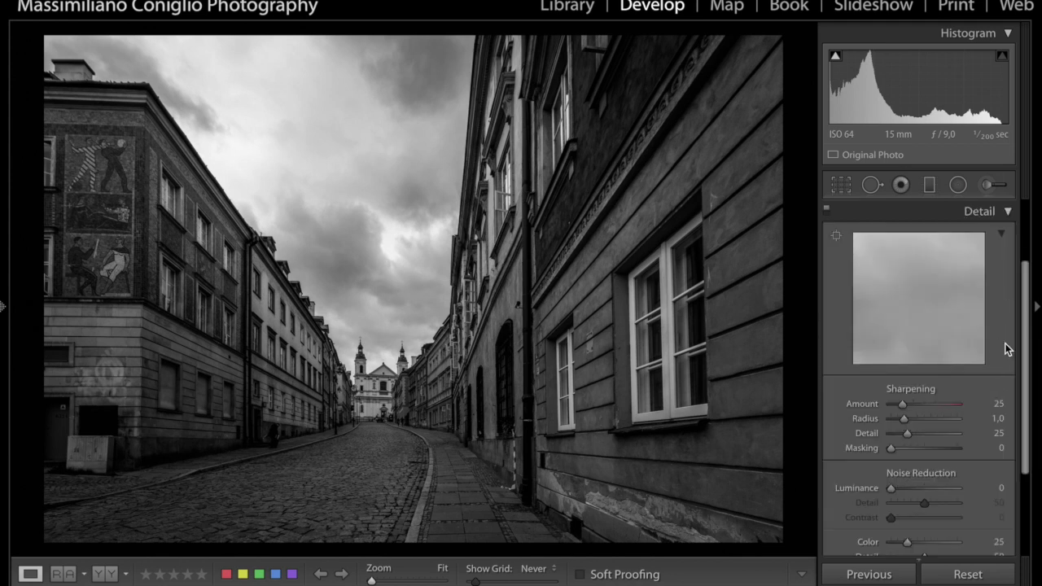
scroll(1007, 342, "up", 1)
scroll(1008, 343, "down", 2)
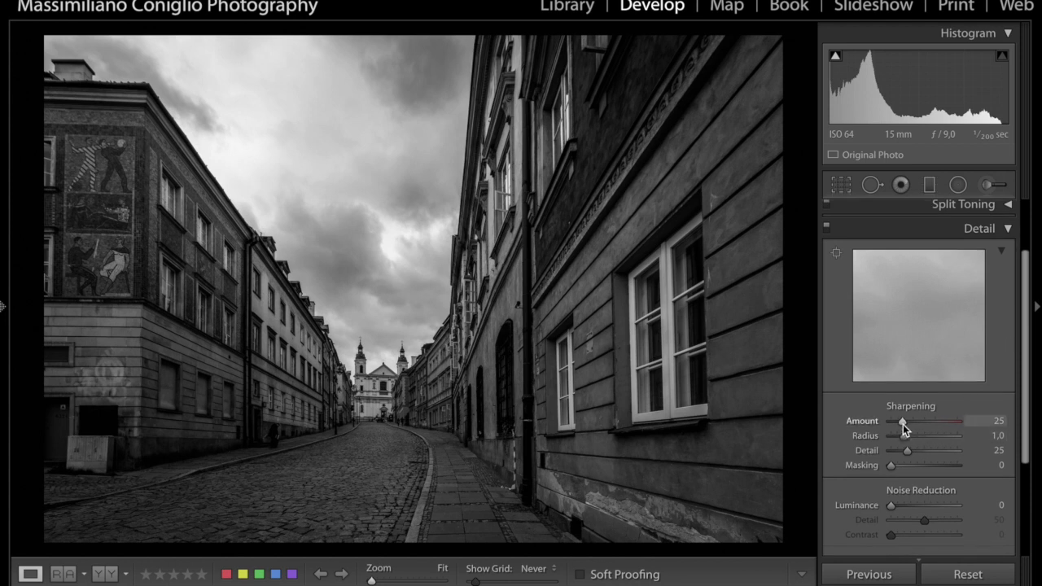
left_click_drag(903, 422, 933, 424)
left_click_drag(935, 424, 935, 424)
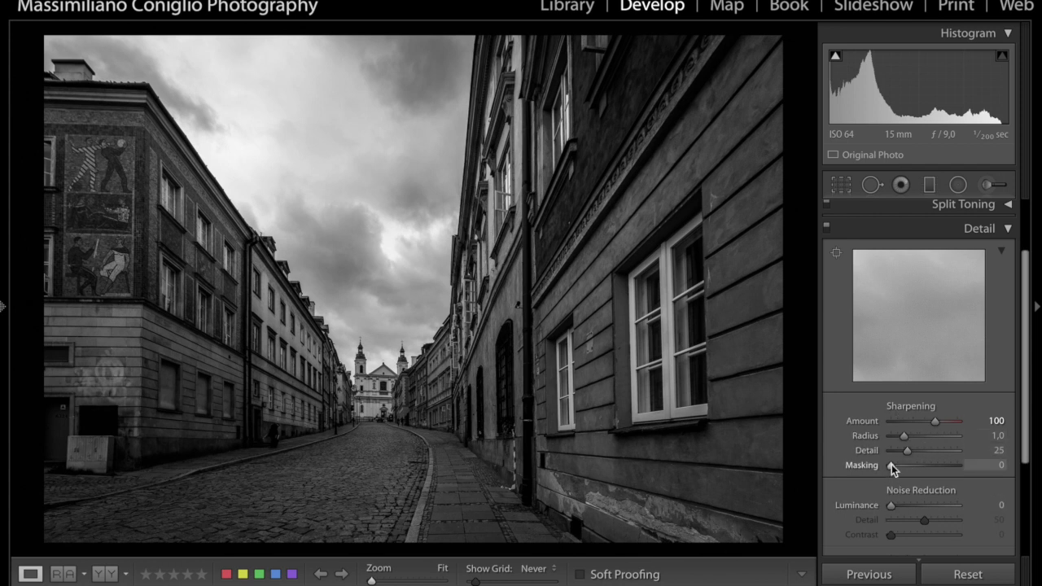
Raise sharpening Masking to 49 while previewing the edge mask
left_click_drag(891, 465, 919, 468)
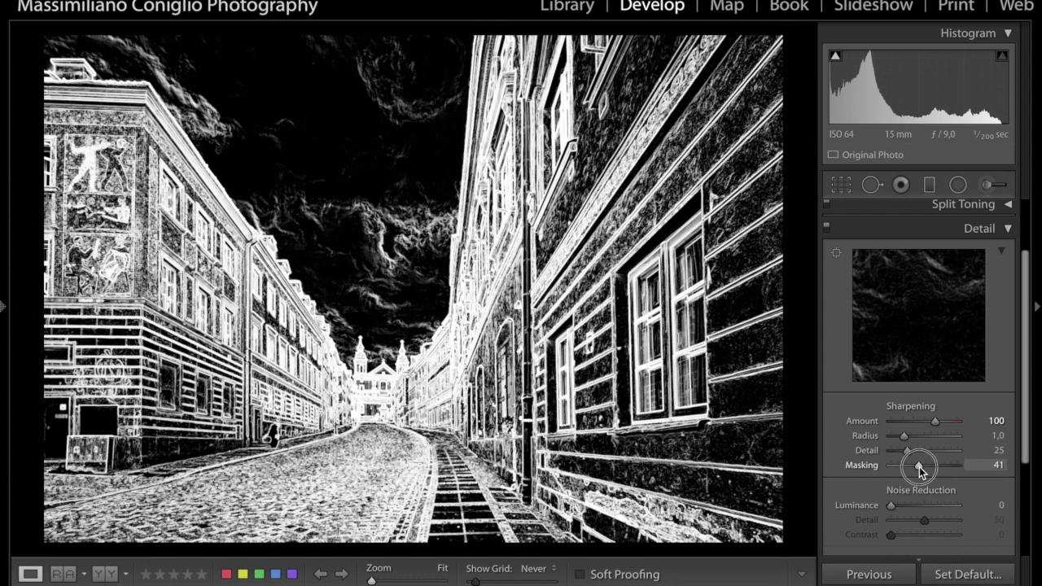
left_click_drag(919, 466, 921, 467)
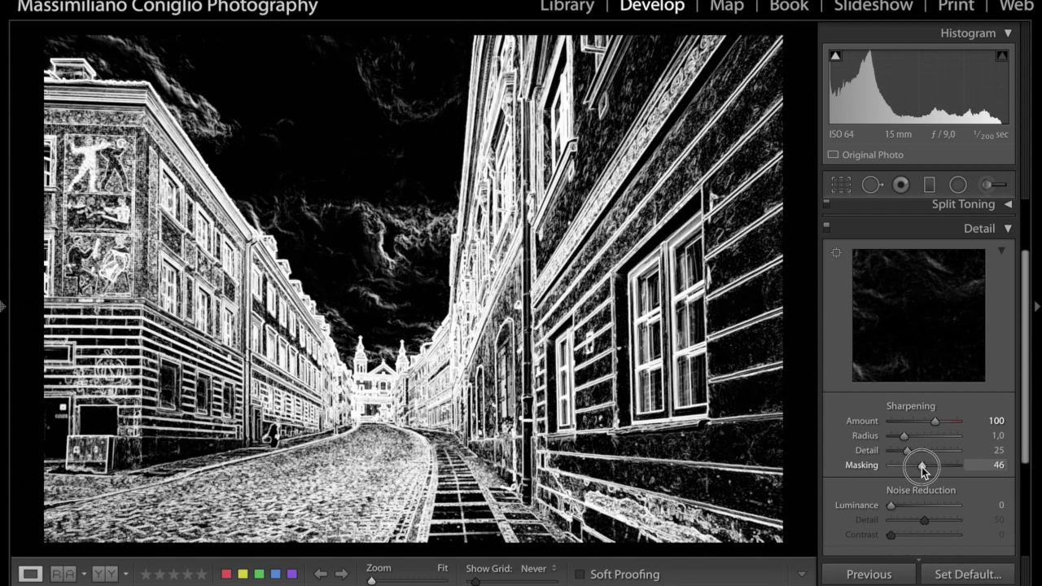
left_click_drag(922, 469, 924, 470)
left_click_drag(923, 467, 923, 466)
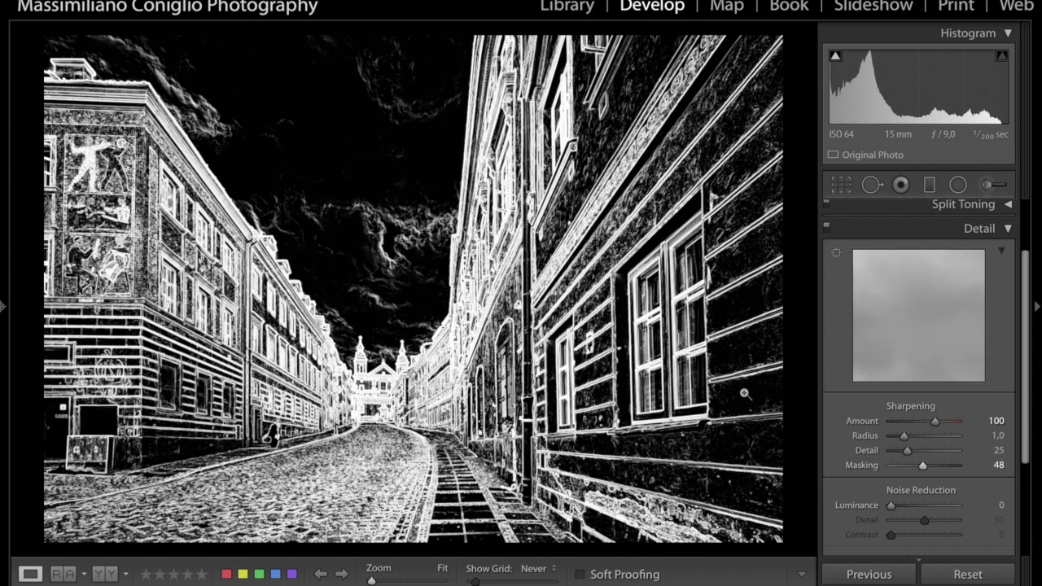
key("alt")
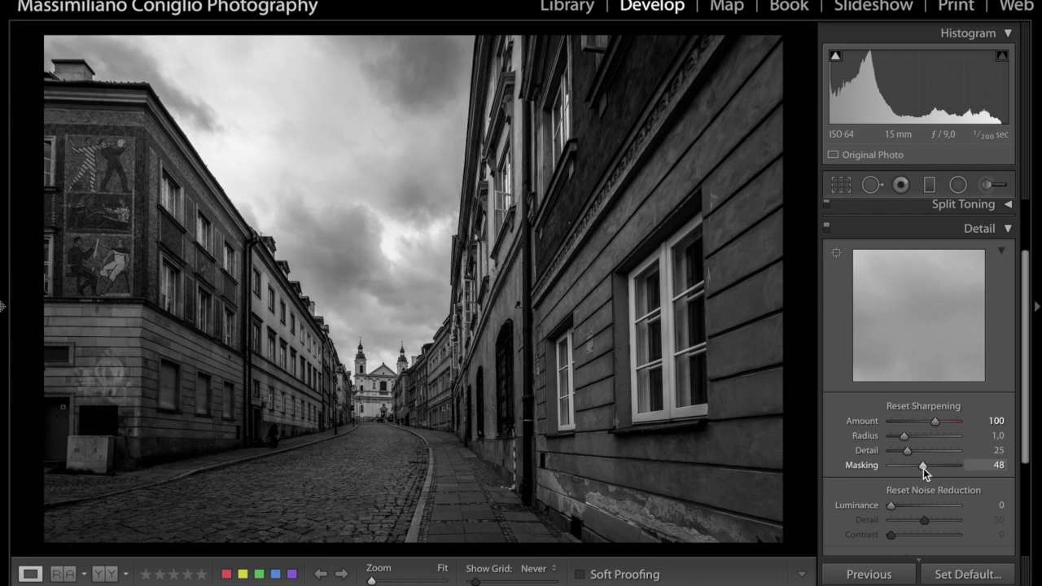
left_click(924, 465, "alt")
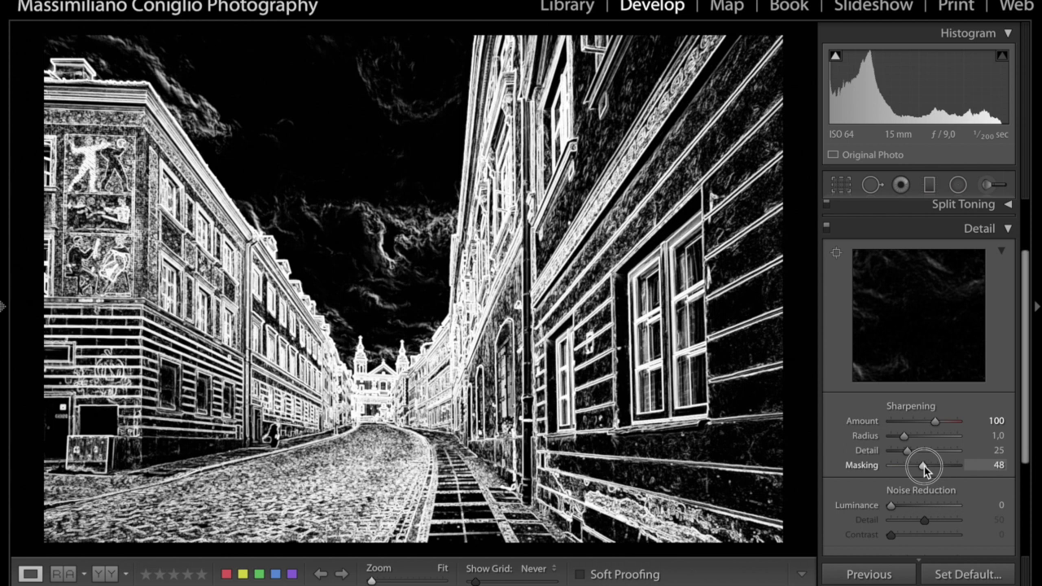
key("alt")
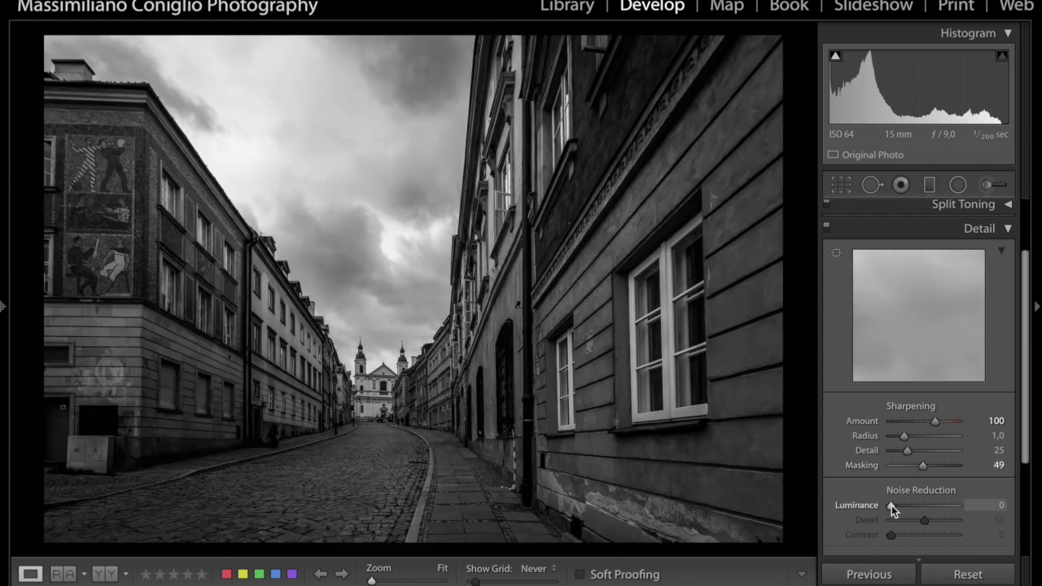
Add Luminance noise reduction of 7
left_click_drag(891, 507, 897, 508)
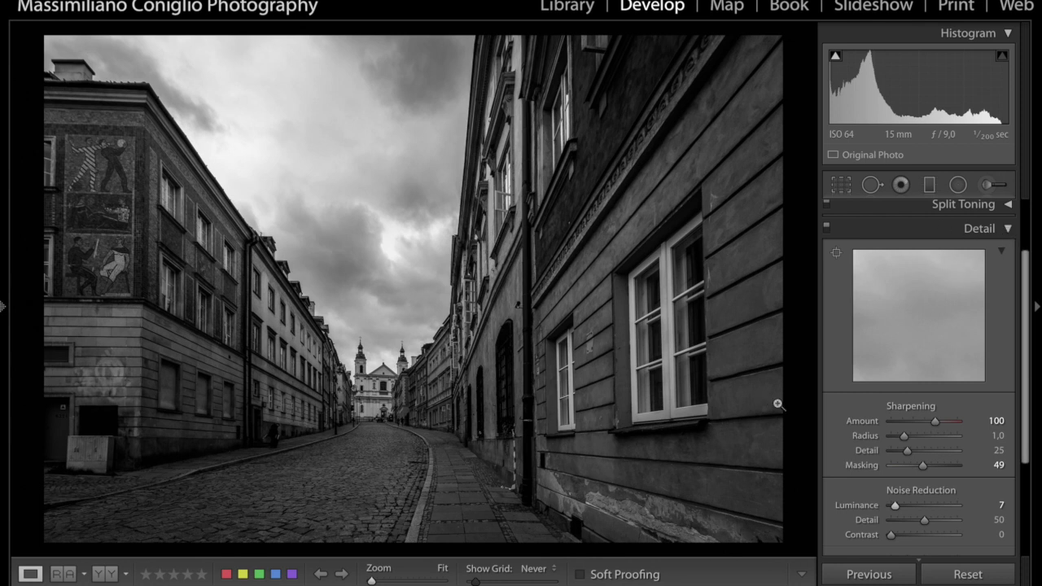
left_click(1010, 230)
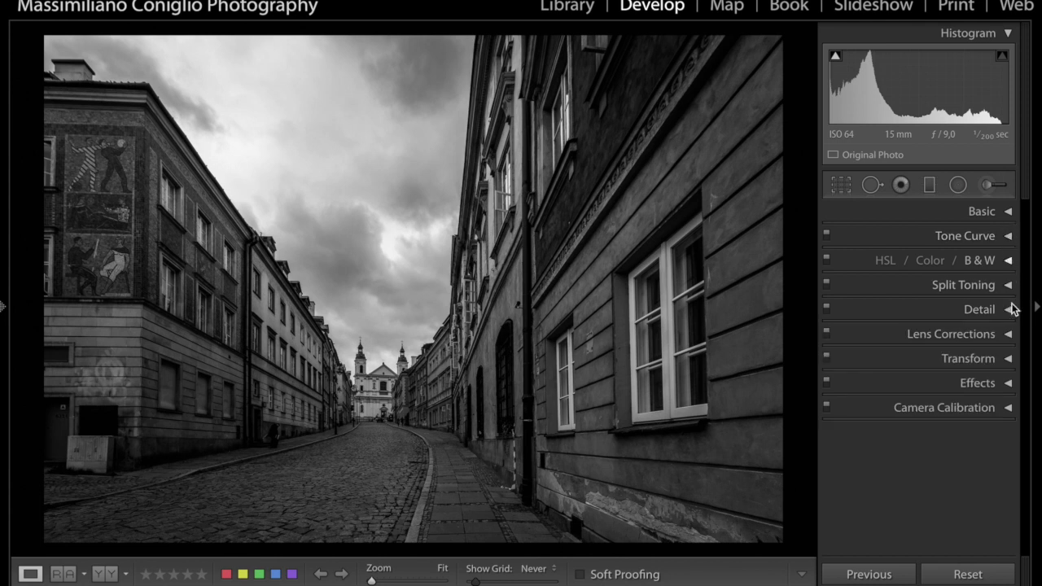
left_click(1009, 213)
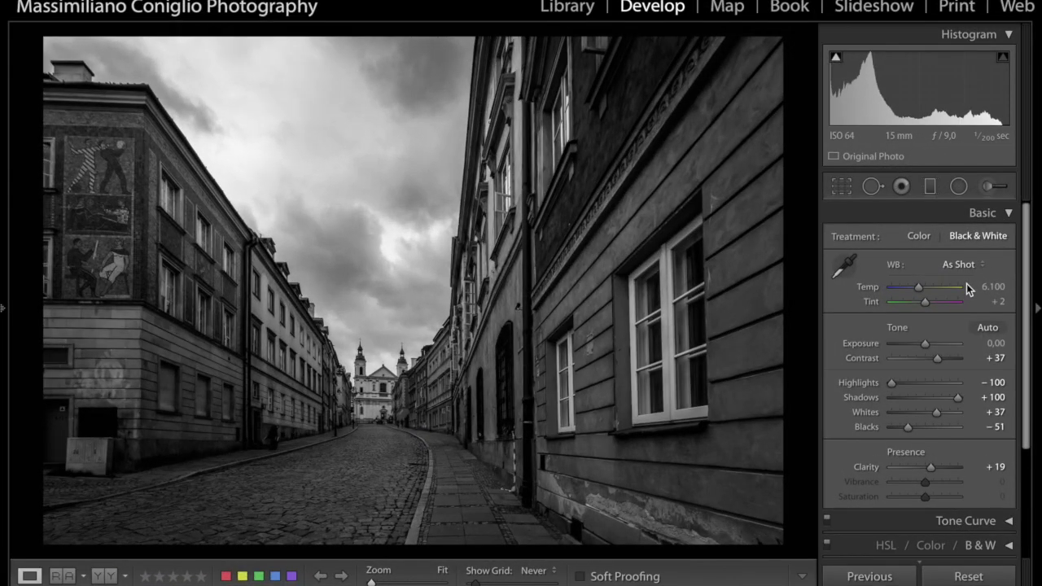
Add a graduated filter from the sky down to the rooftops with lowered Exposure
left_click(930, 187)
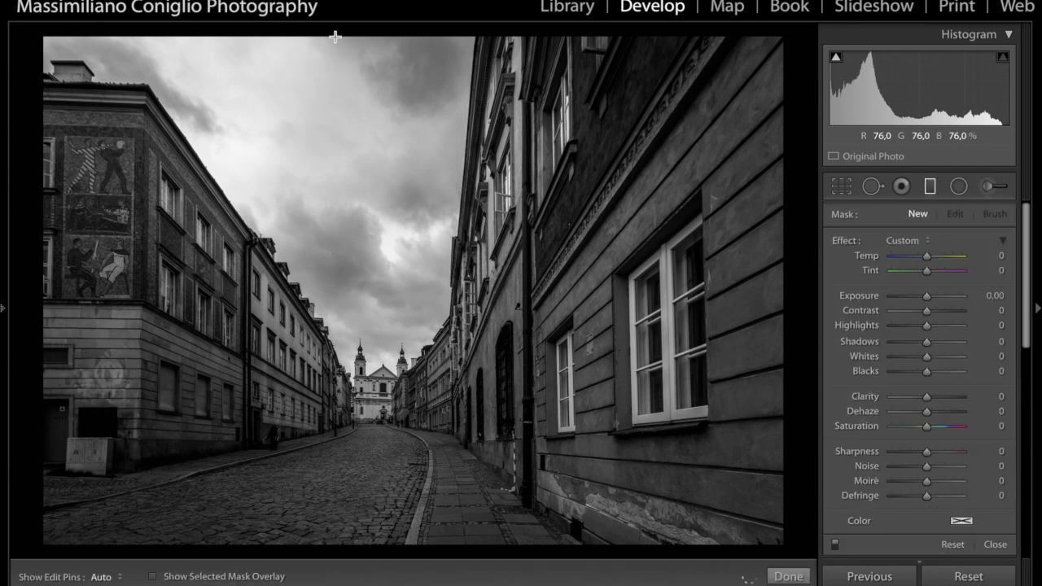
left_click_drag(336, 37, 372, 259)
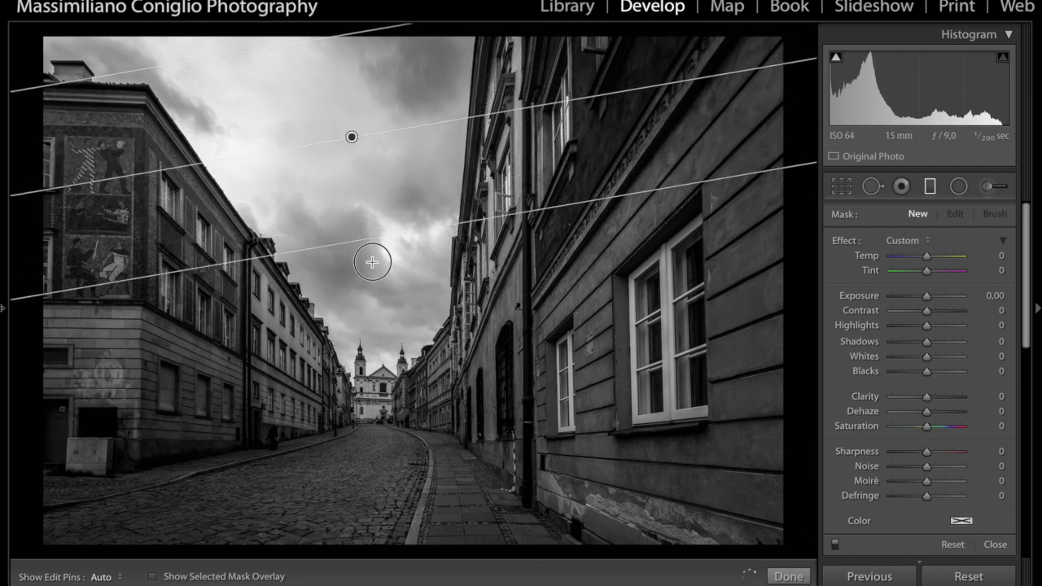
left_click_drag(372, 259, 383, 298)
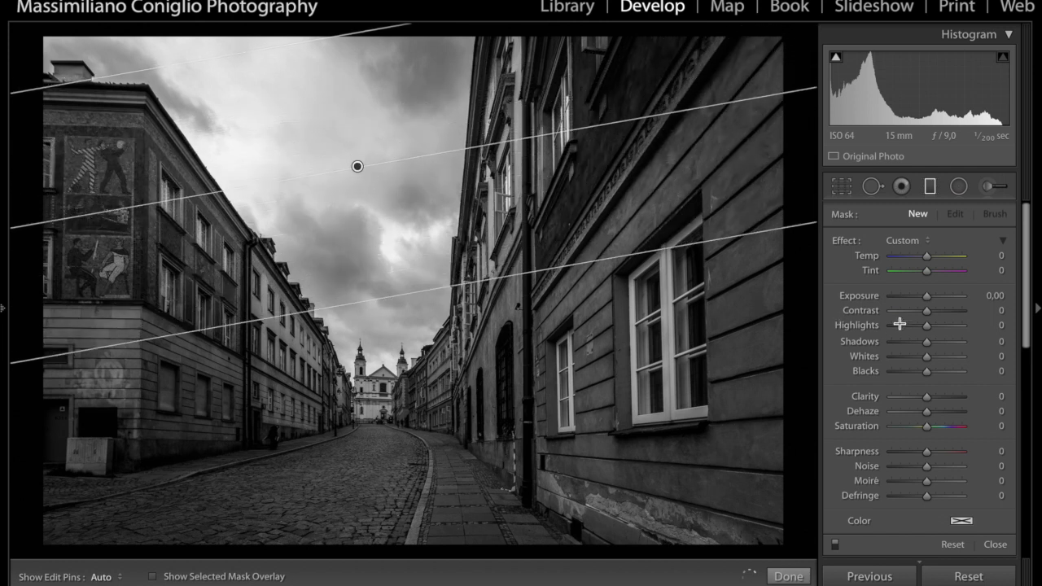
left_click(926, 297)
left_click_drag(926, 299, 923, 301)
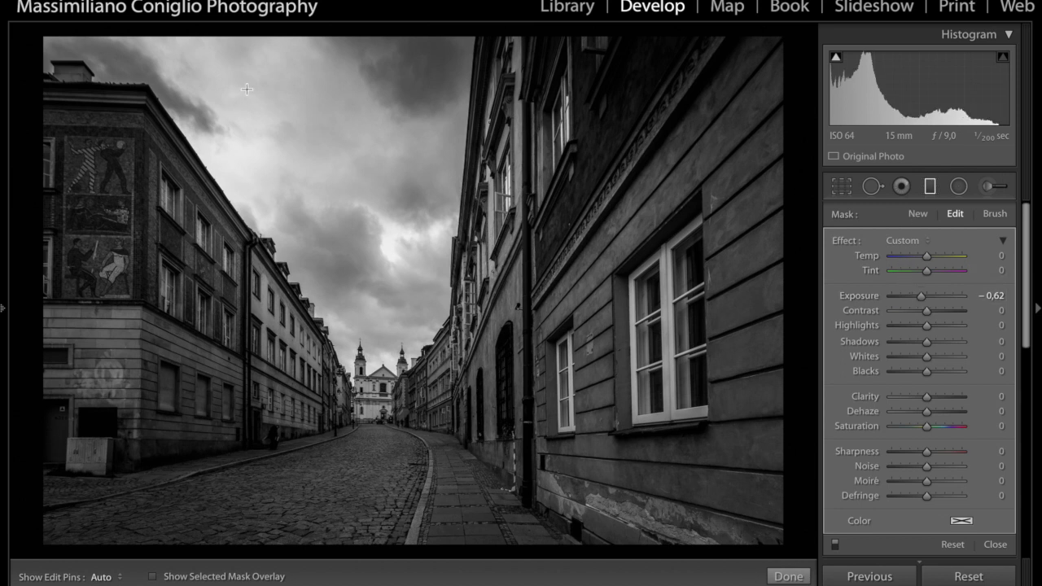
Add a second graduated filter up over the street foreground at Exposure -0,62
left_click(921, 215)
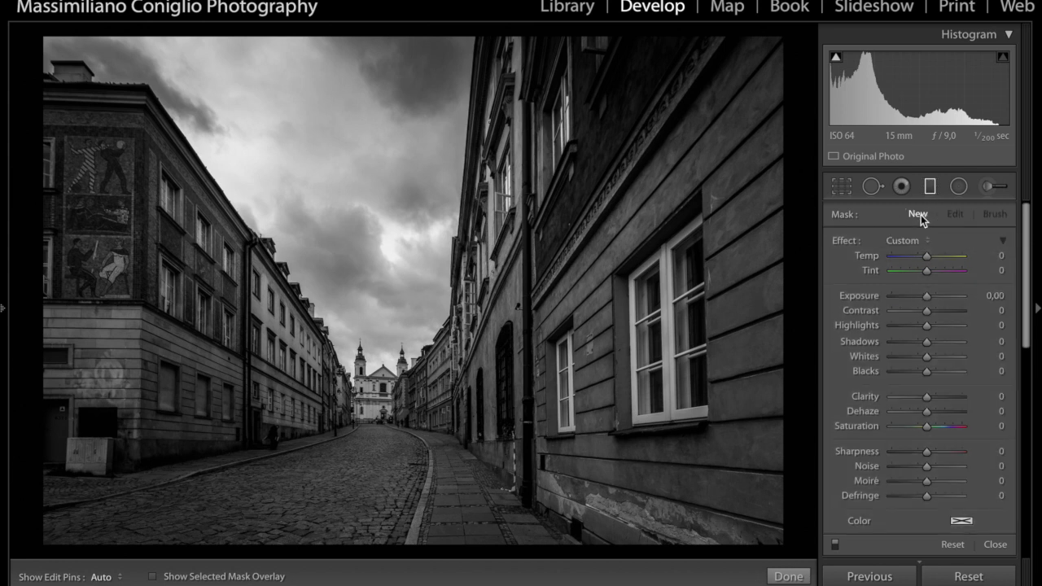
left_click(619, 551)
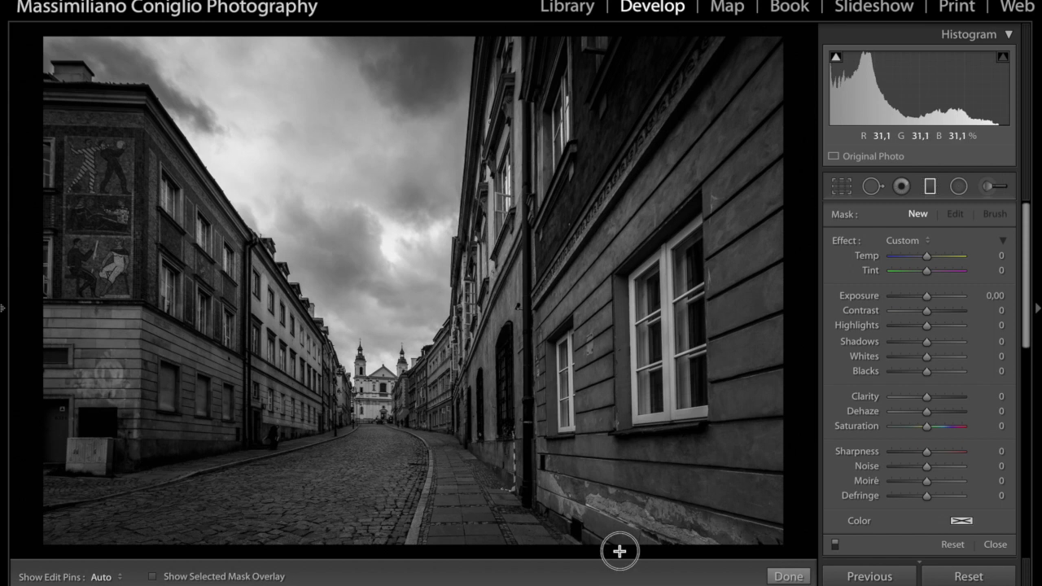
left_click_drag(614, 530, 619, 444)
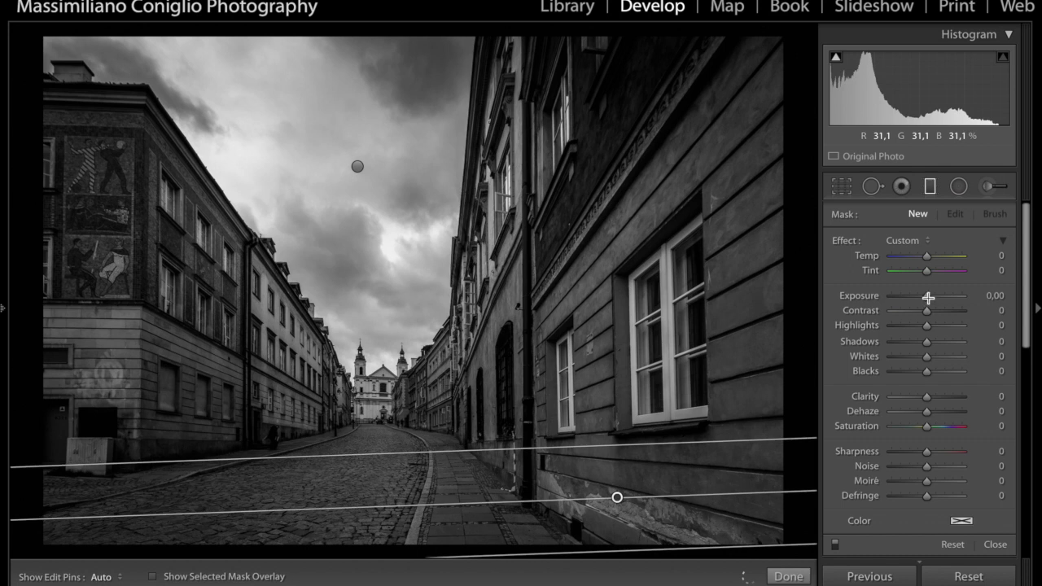
left_click(926, 298)
left_click_drag(926, 299, 922, 299)
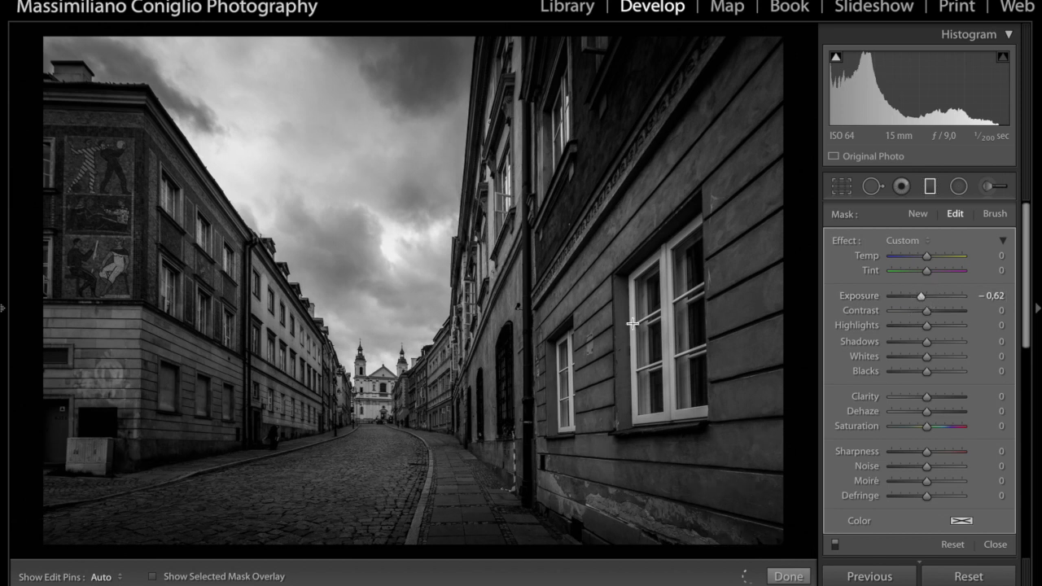
Finish the graduated filters and switch to the Radial Filter tool
left_click(793, 577)
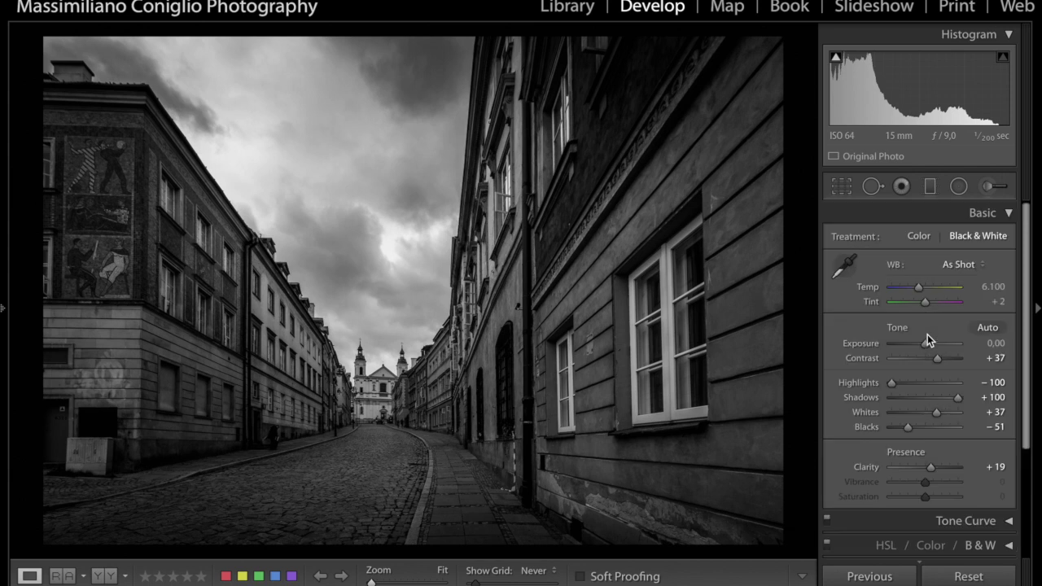
left_click(959, 186)
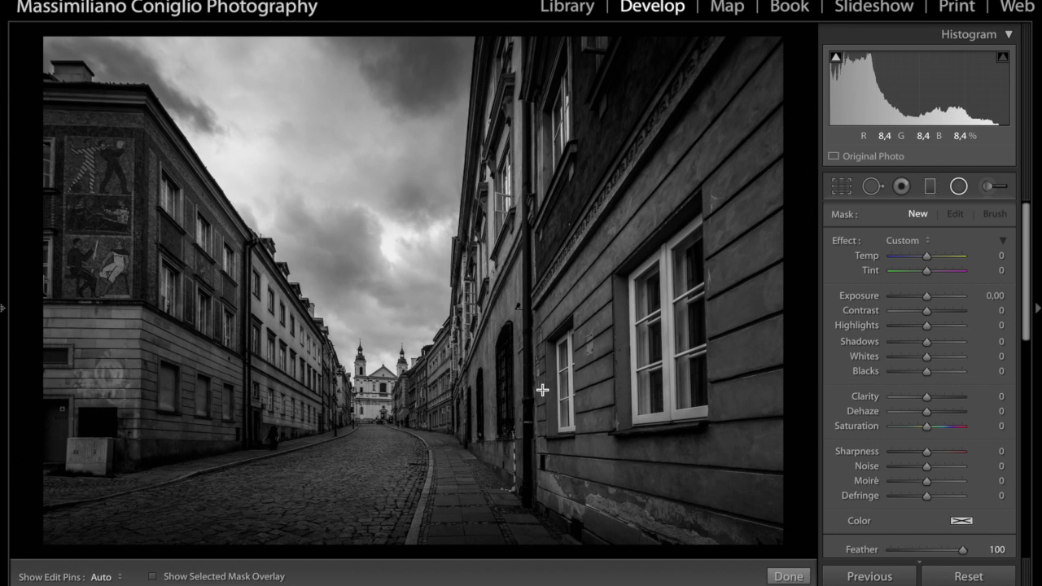
Add brightening radial filters on the right window and left building windows (Exposure 0,93)
left_click_drag(619, 311, 522, 443)
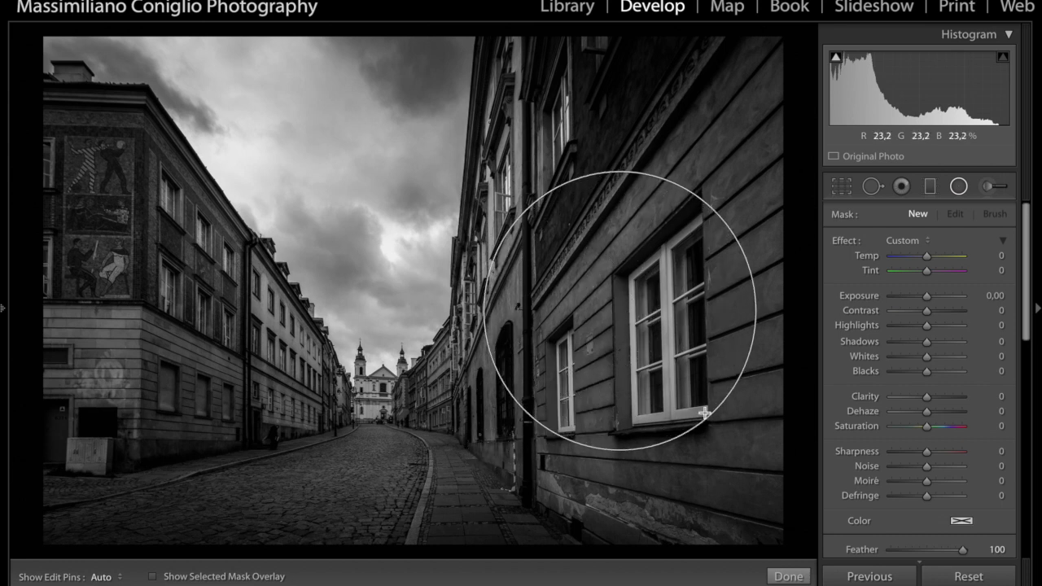
left_click_drag(927, 297, 940, 303)
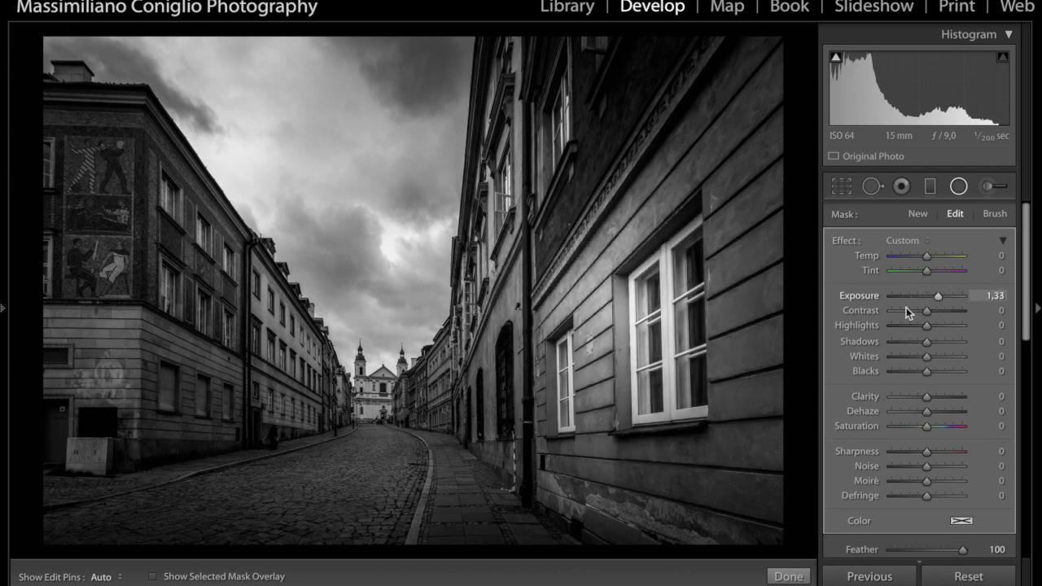
left_click(918, 214)
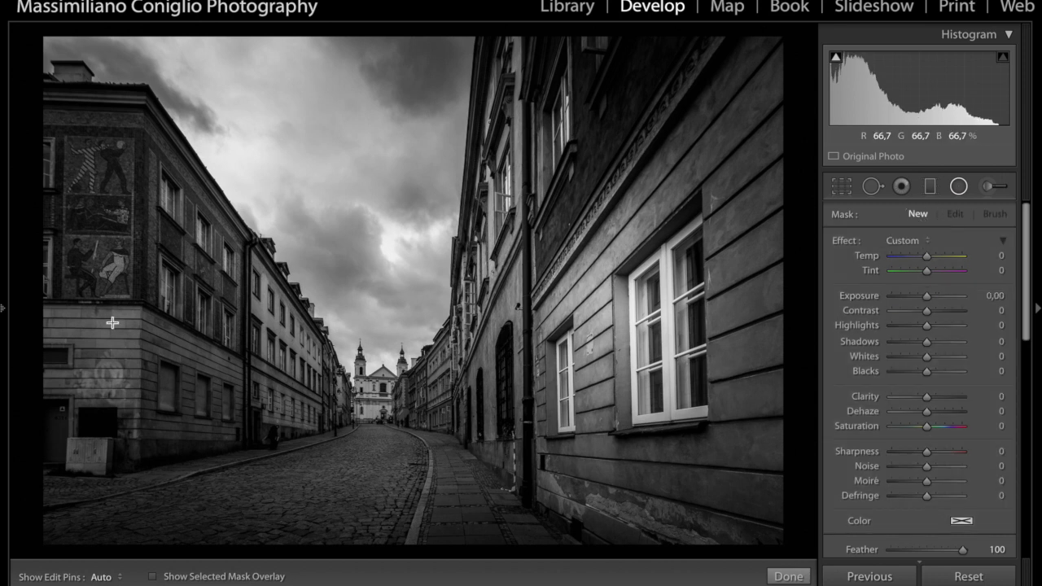
left_click_drag(156, 355, 130, 364)
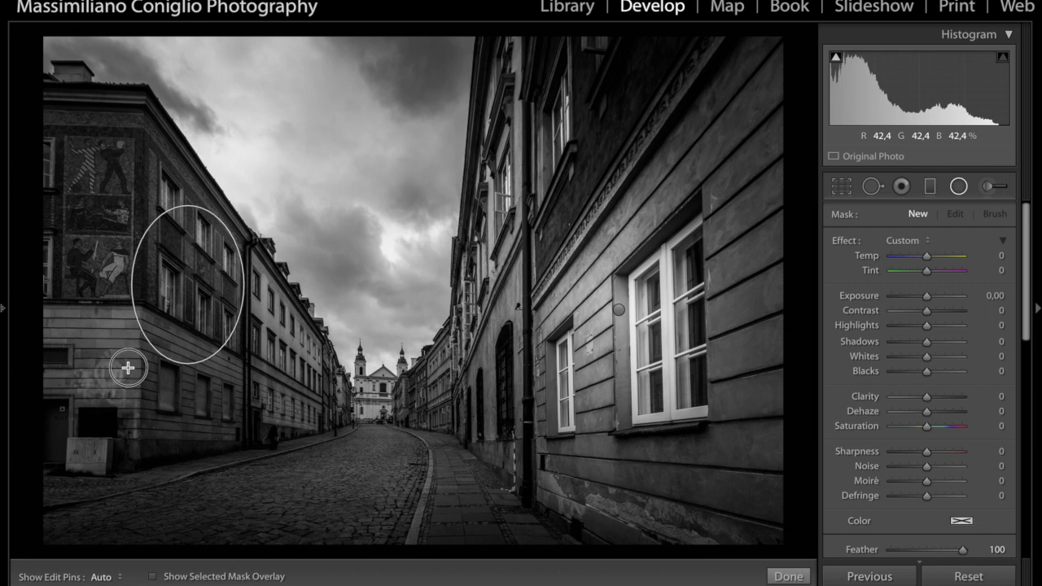
left_click(927, 298)
left_click_drag(928, 298, 935, 302)
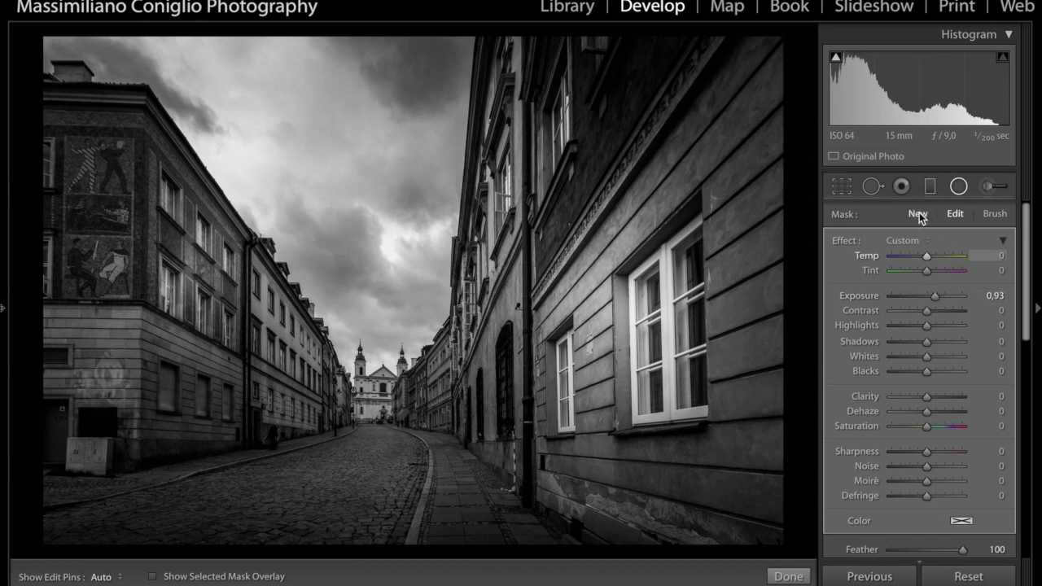
Add a radial filter over the left mural with raised Exposure and Clarity 13
left_click(917, 214)
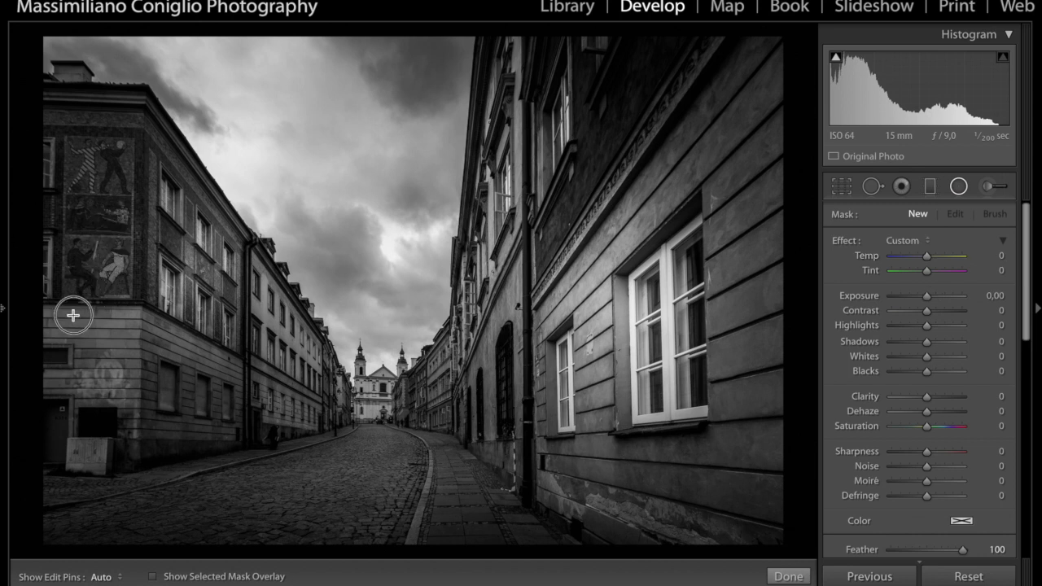
left_click_drag(110, 216, 57, 326)
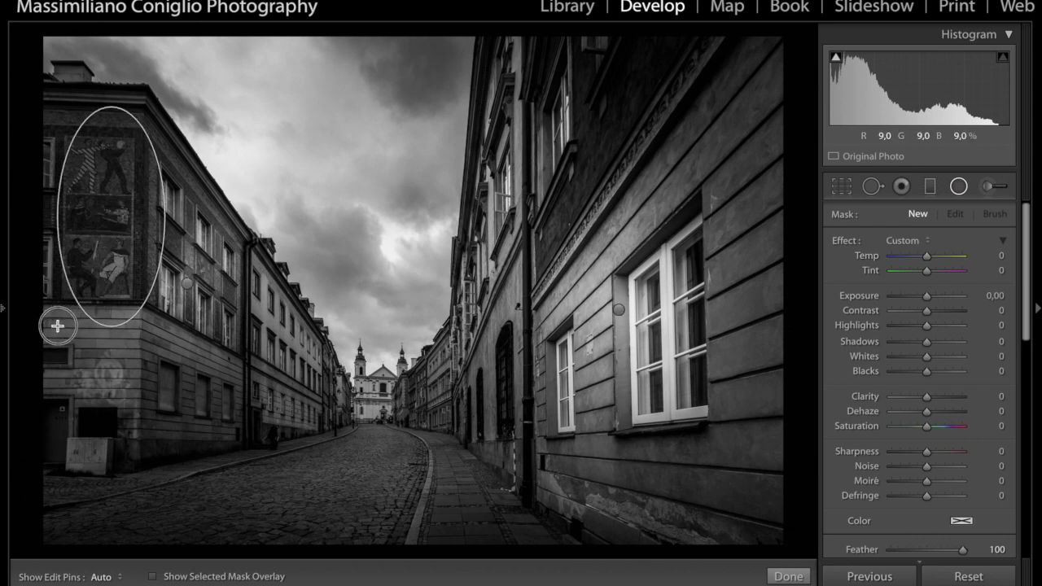
mouse_move(85, 250)
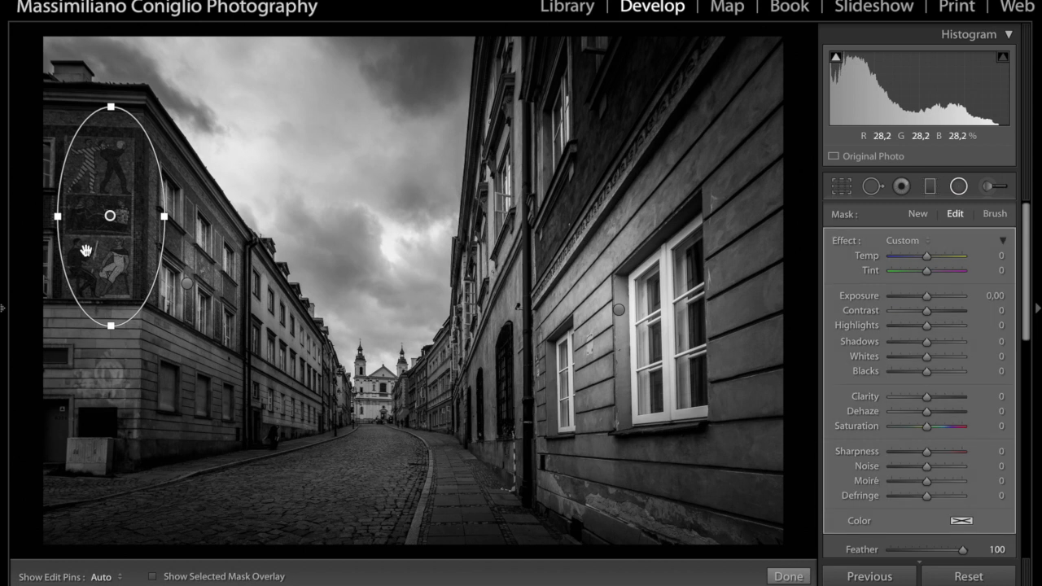
left_click_drag(929, 298, 935, 300)
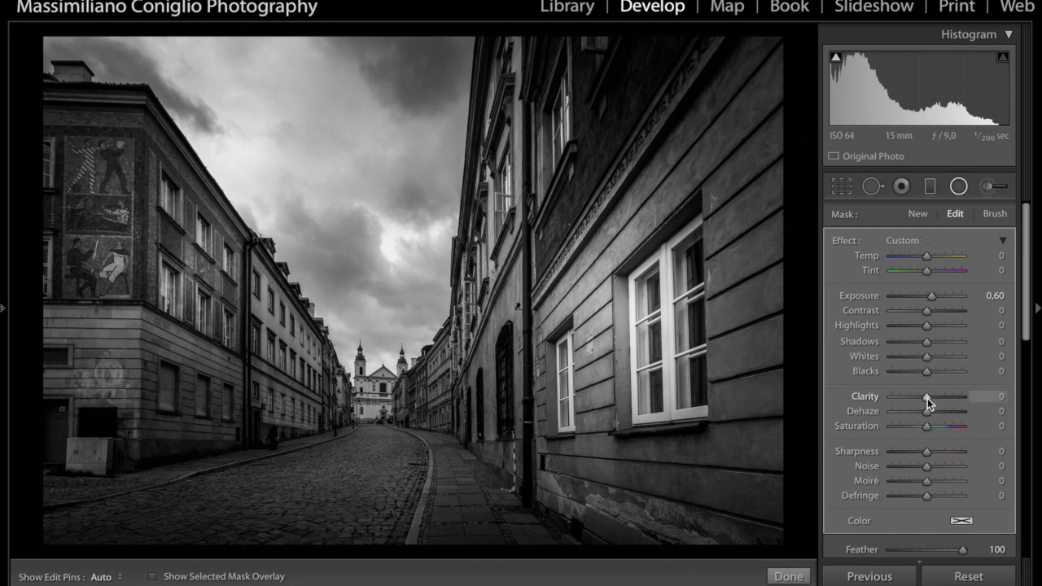
left_click_drag(927, 398, 935, 402)
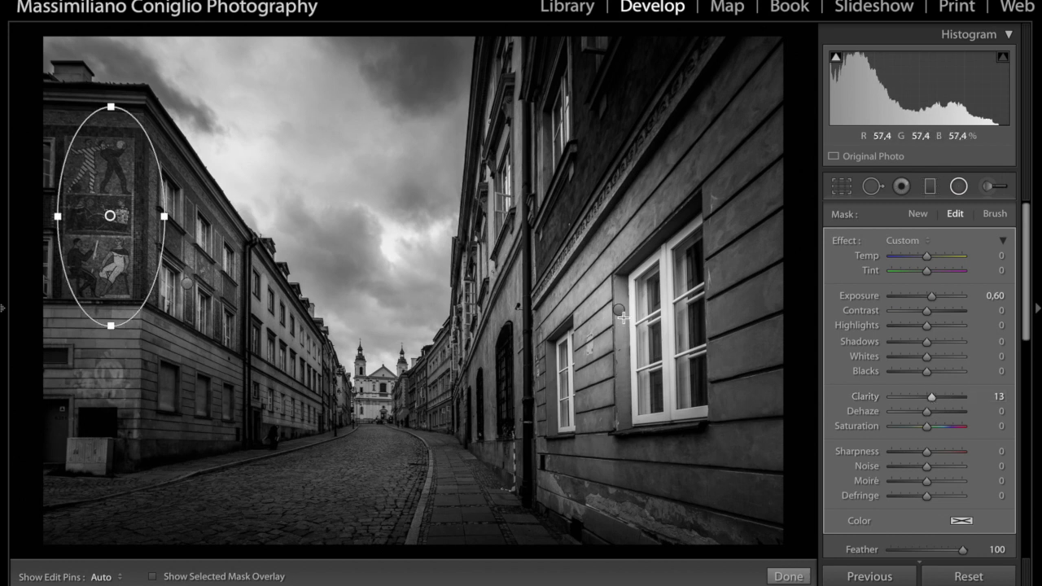
Nudge Exposure higher on the left-windows and mural radial filters, mural reaching 1,06
left_click_drag(619, 307, 755, 446)
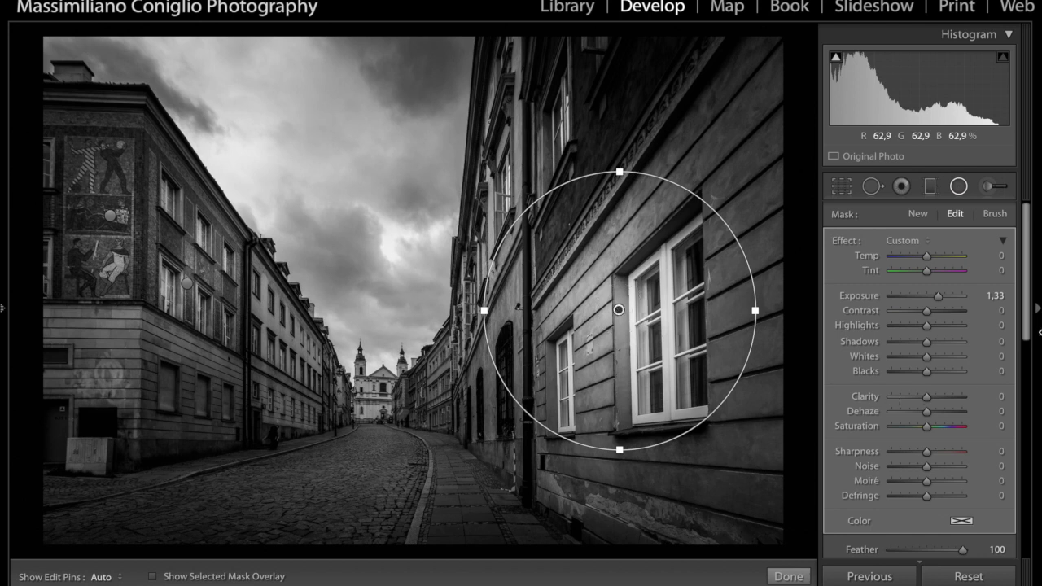
left_click_drag(1025, 329, 1025, 368)
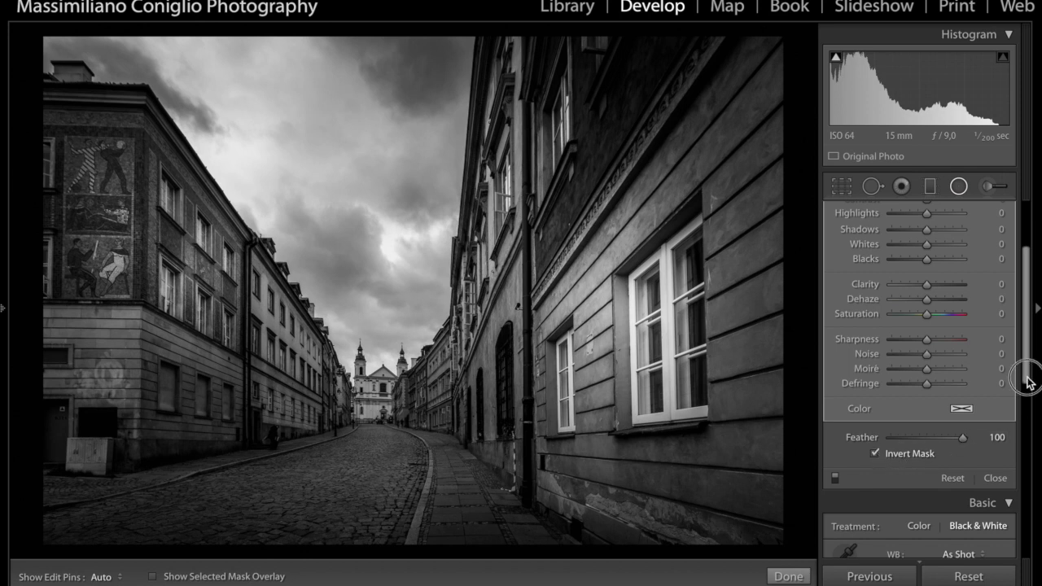
left_click_drag(1026, 380, 1026, 343)
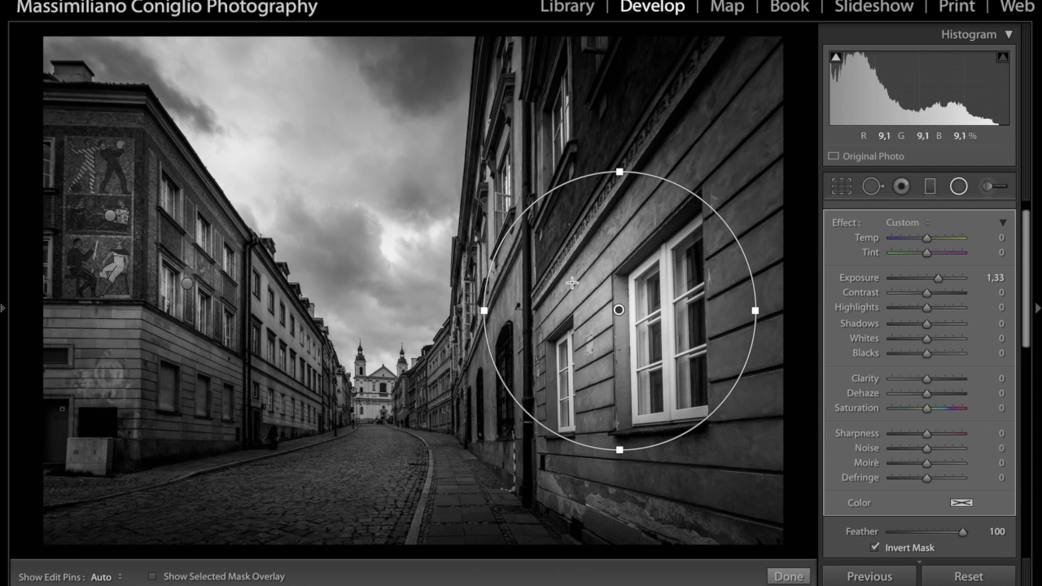
left_click(188, 283)
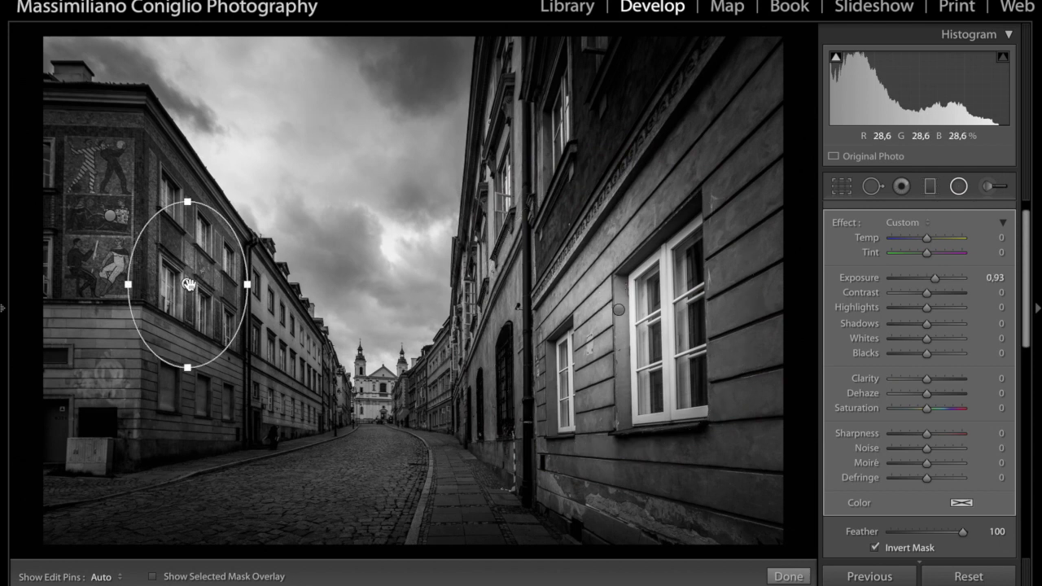
left_click_drag(935, 278, 937, 280)
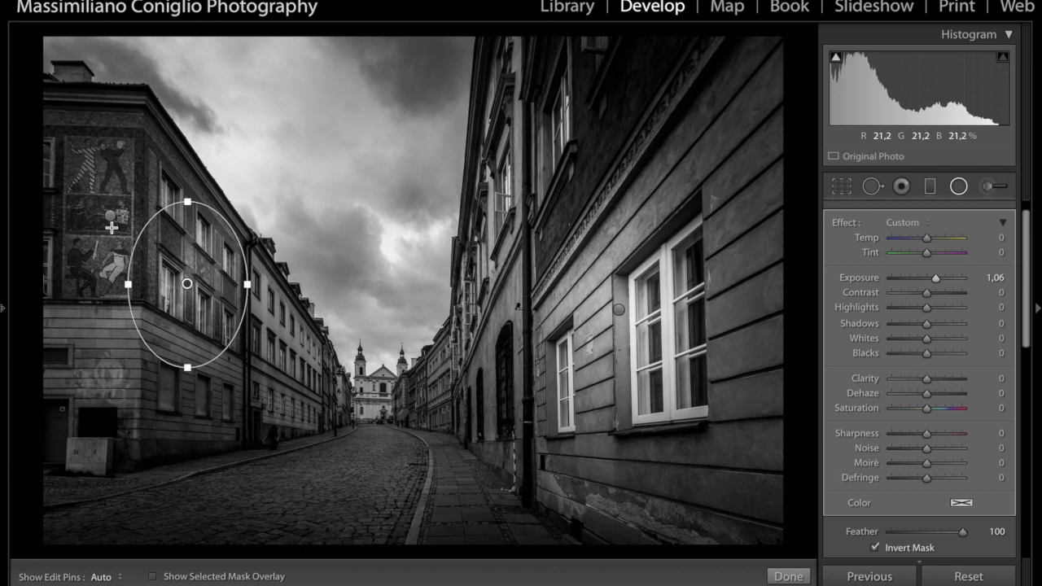
left_click(108, 216)
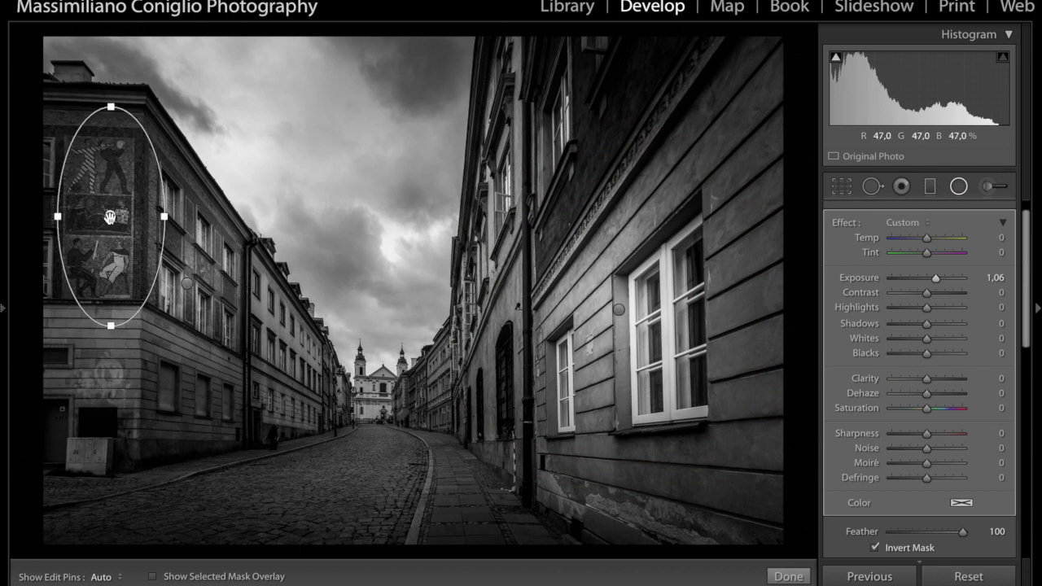
left_click(934, 281)
left_click_drag(932, 278, 936, 282)
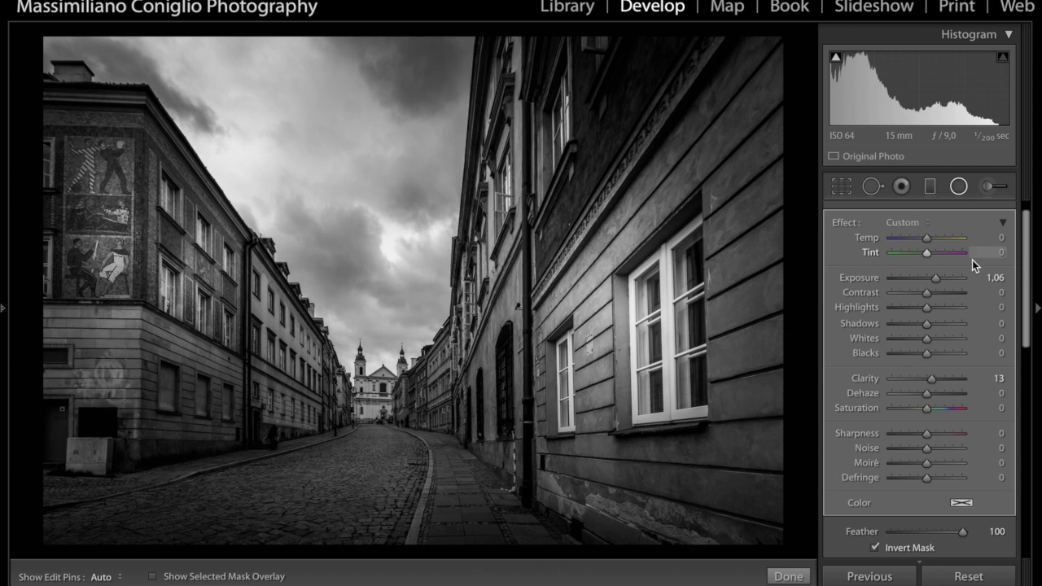
scroll(1021, 298, "up", 1)
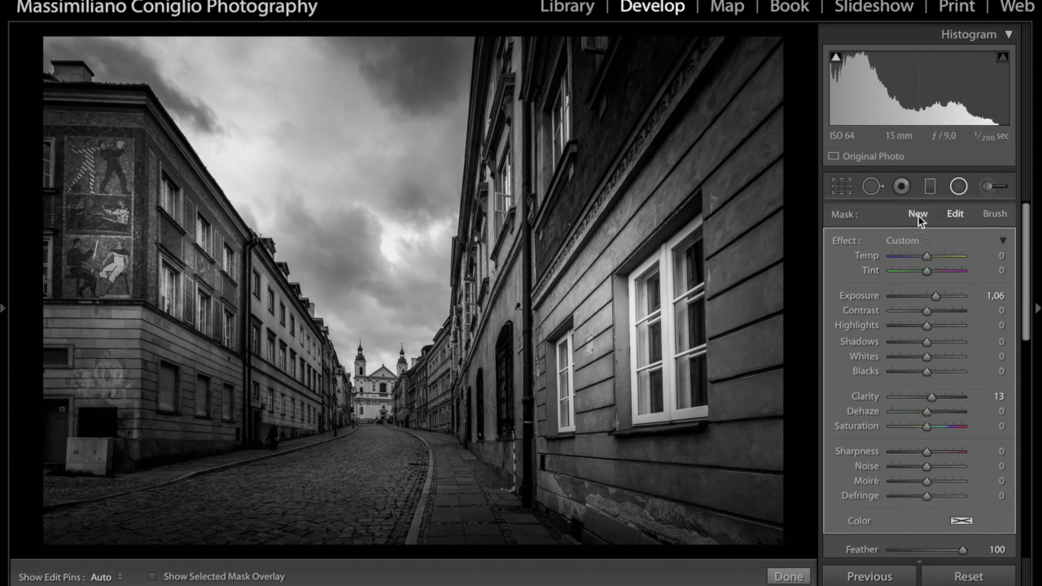
Add a church radial filter at Exposure 0,75, Clarity 17, then place another on the street
left_click(917, 213)
left_click_drag(387, 401, 393, 411)
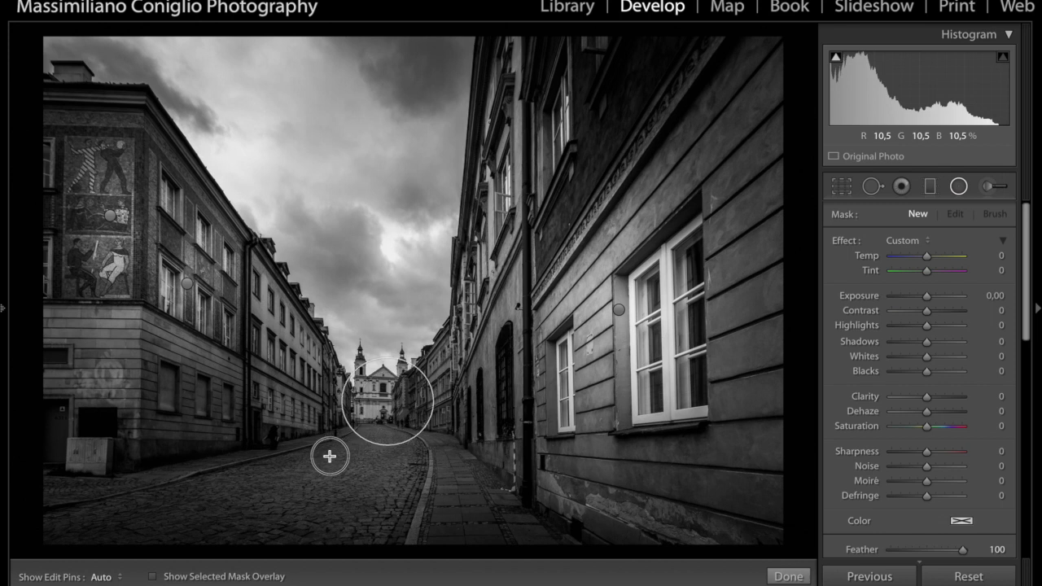
left_click_drag(351, 438, 328, 454)
left_click(928, 298)
left_click_drag(928, 298, 934, 300)
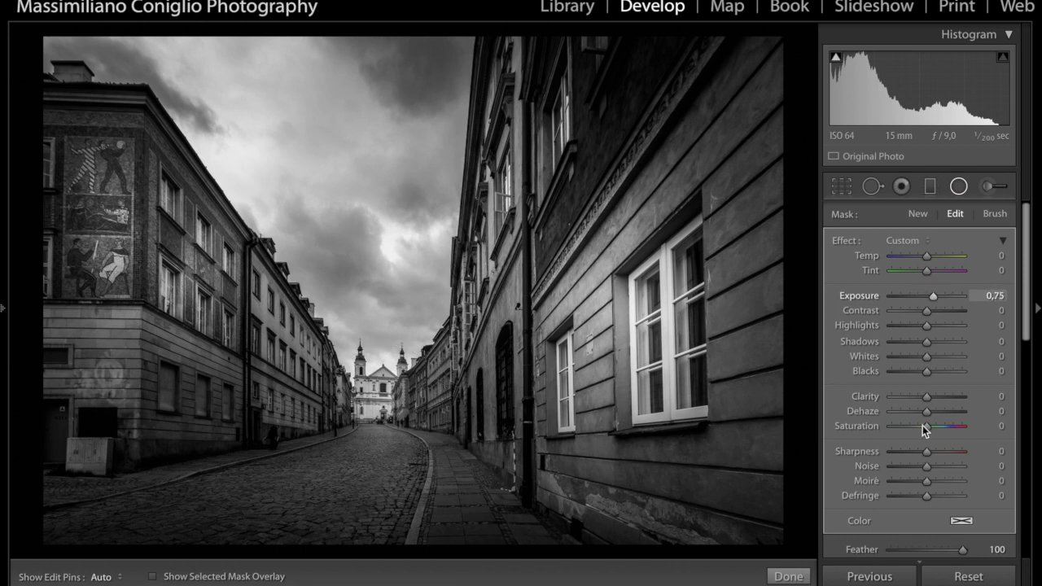
left_click_drag(928, 398, 936, 402)
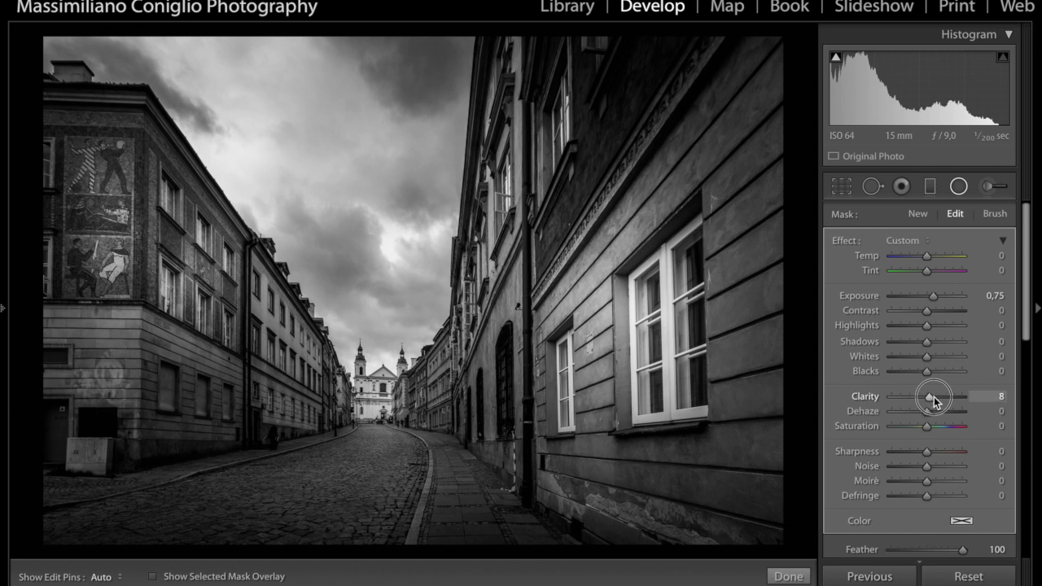
left_click(922, 216)
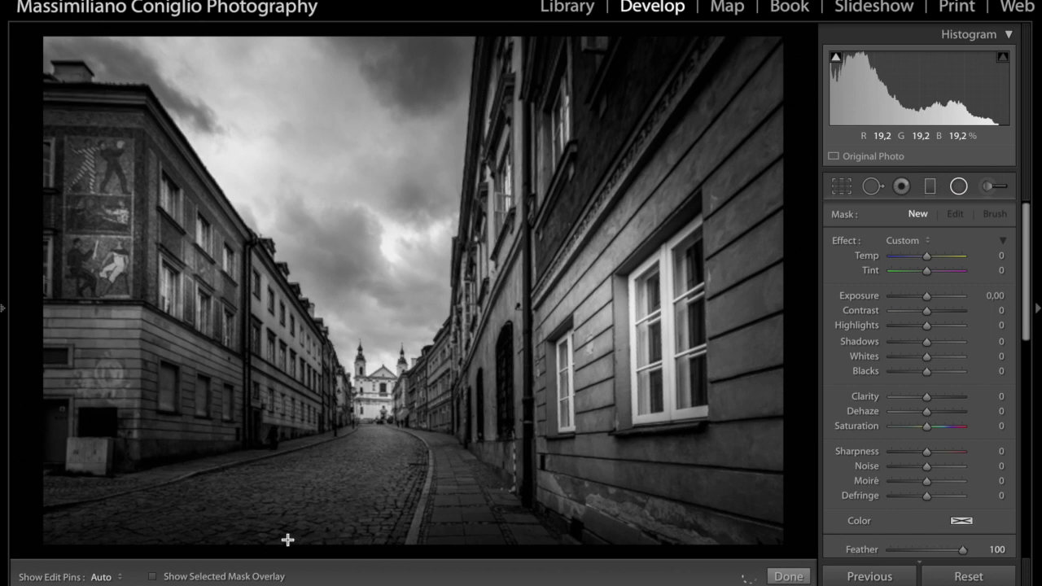
left_click(293, 537)
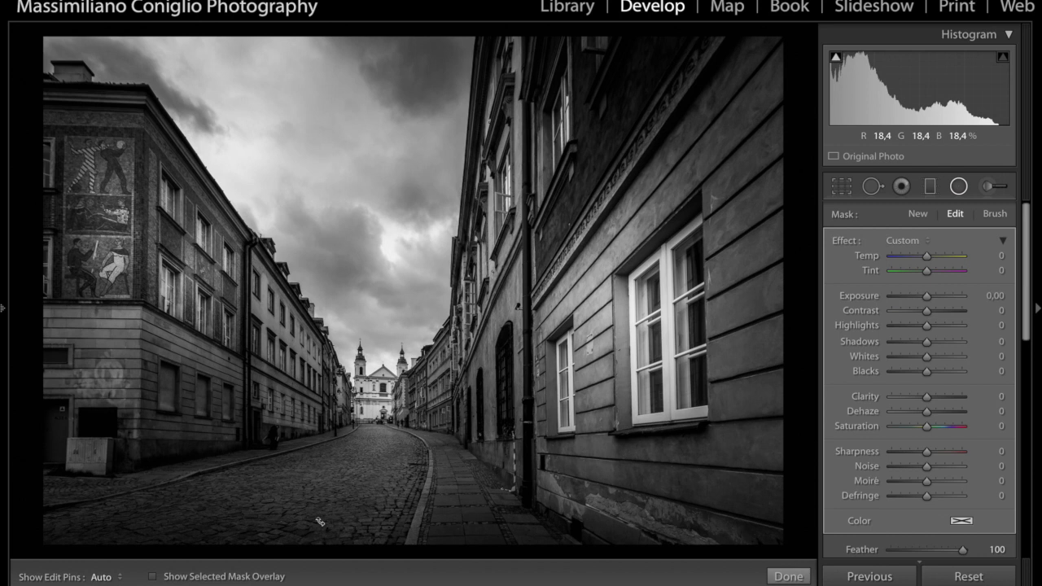
Tilt, reshape and reposition the cobbled-street radial filter to follow the road
left_click(375, 466)
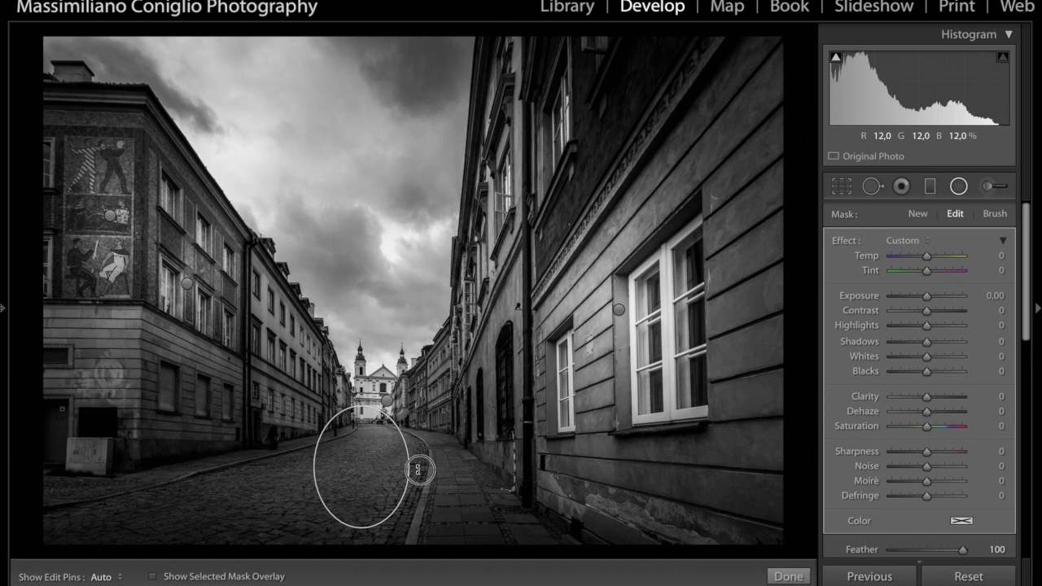
mouse_move(420, 469)
left_mouse_down()
mouse_move(421, 448)
mouse_move(413, 490)
left_mouse_up()
left_click_drag(343, 522, 335, 519)
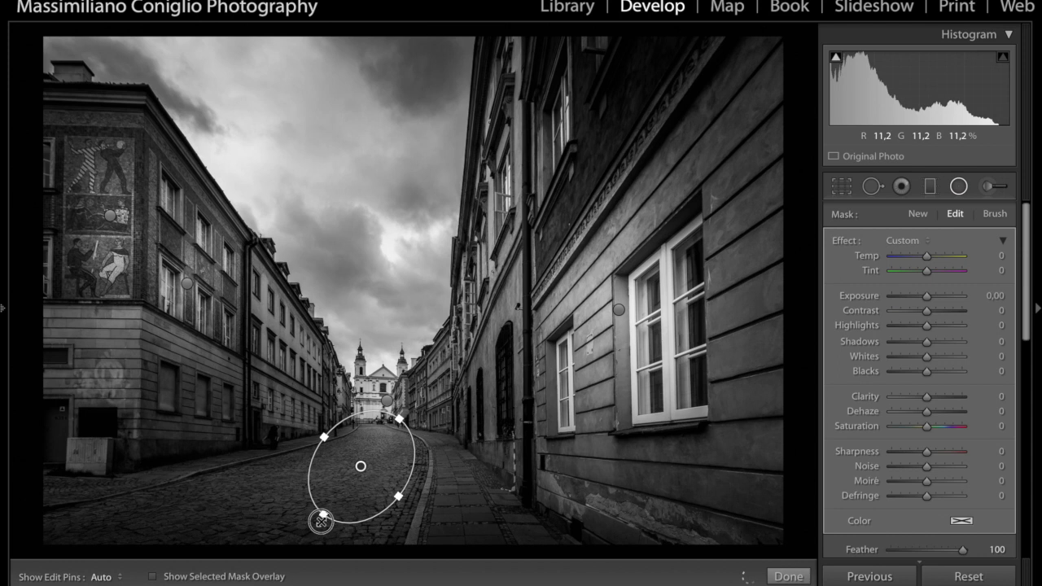
left_click_drag(317, 526, 312, 540)
left_click_drag(368, 469, 361, 466)
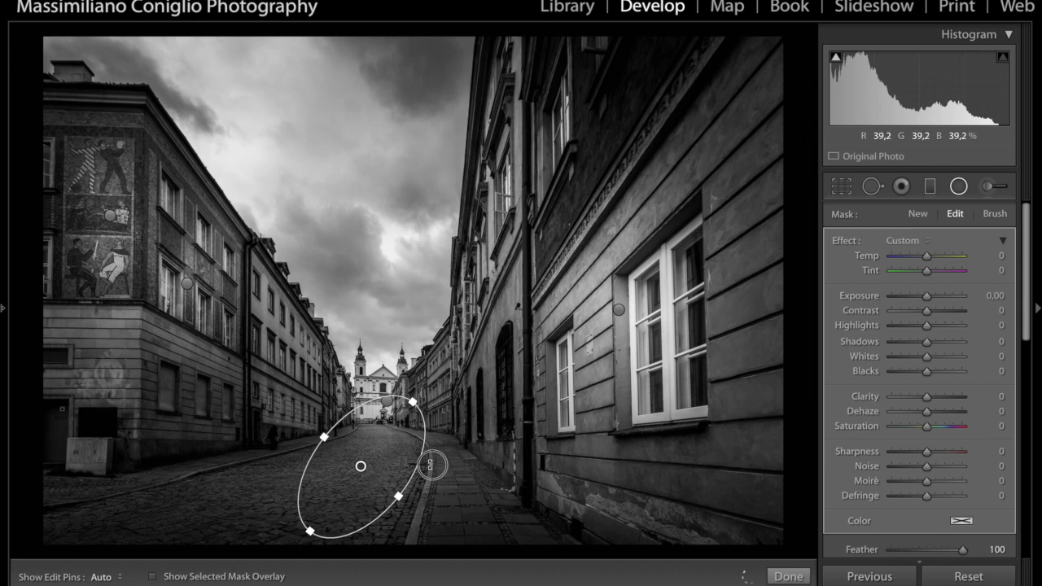
left_click_drag(430, 464, 428, 461)
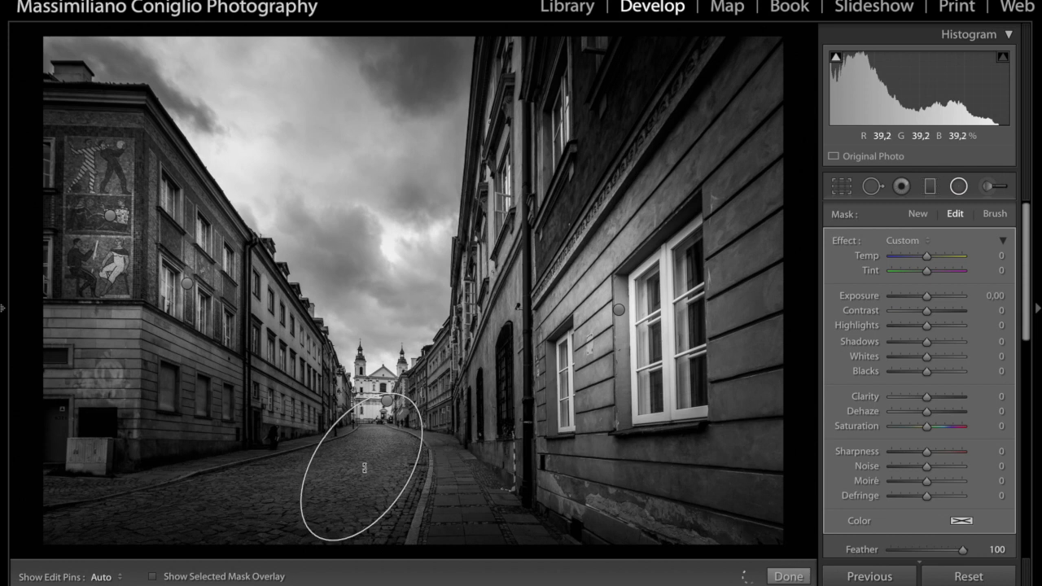
left_click_drag(366, 477, 371, 491)
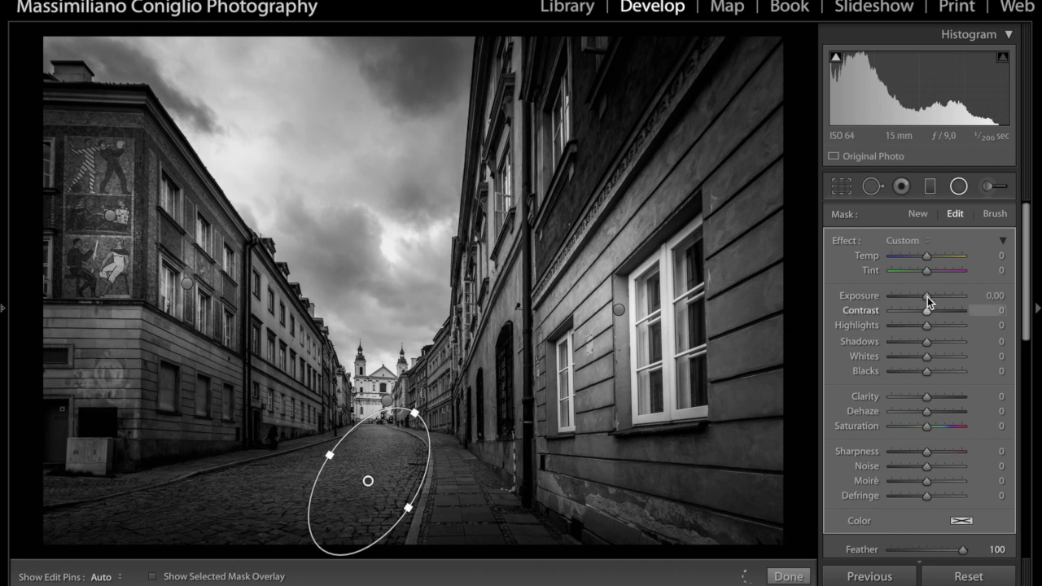
Give the street radial filter Exposure 0,66 and Clarity 38
left_click_drag(927, 298, 933, 299)
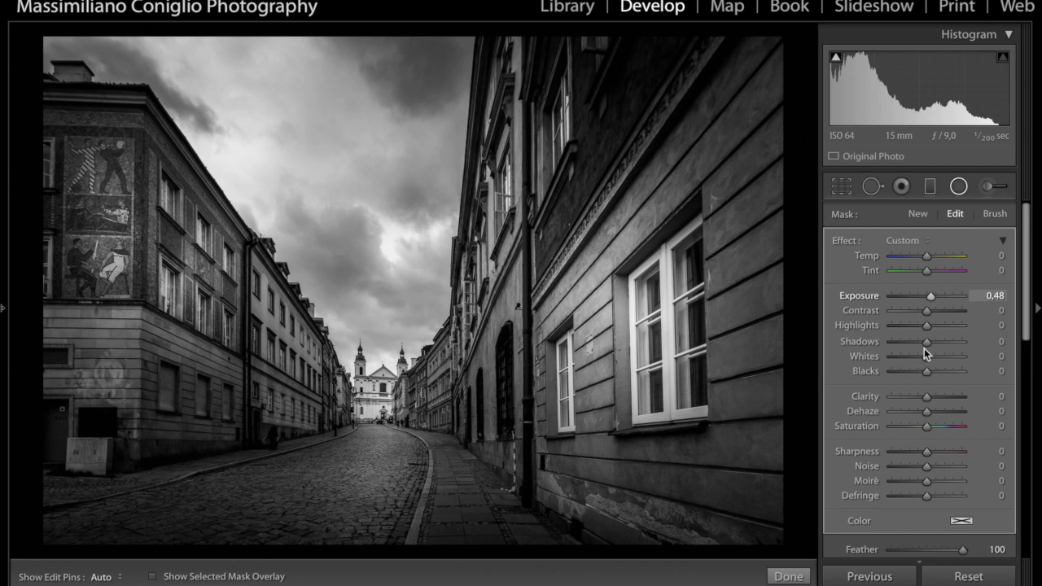
left_click_drag(925, 399, 938, 399)
left_click_drag(932, 301, 934, 303)
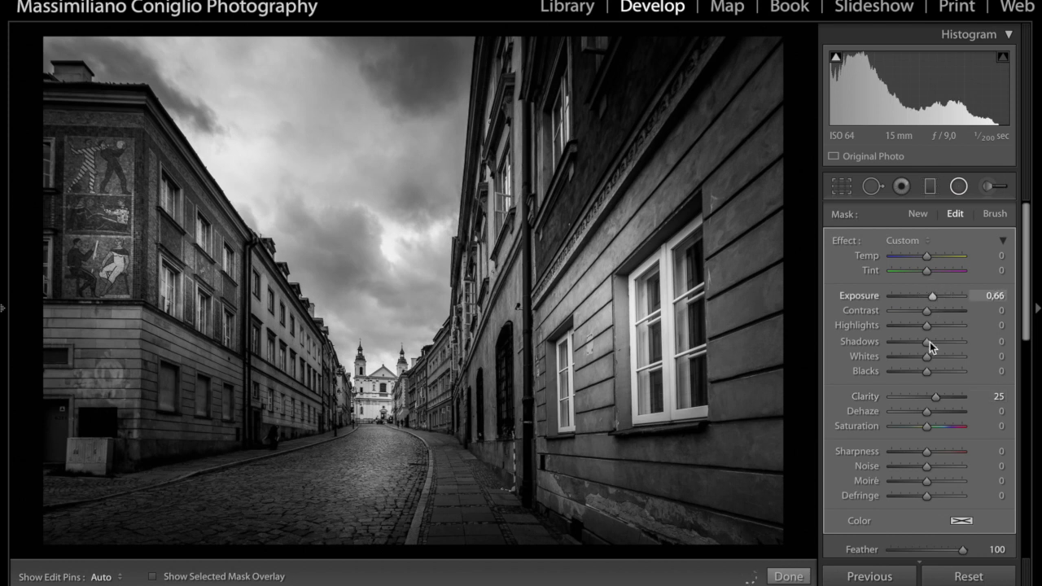
left_click_drag(937, 400, 943, 403)
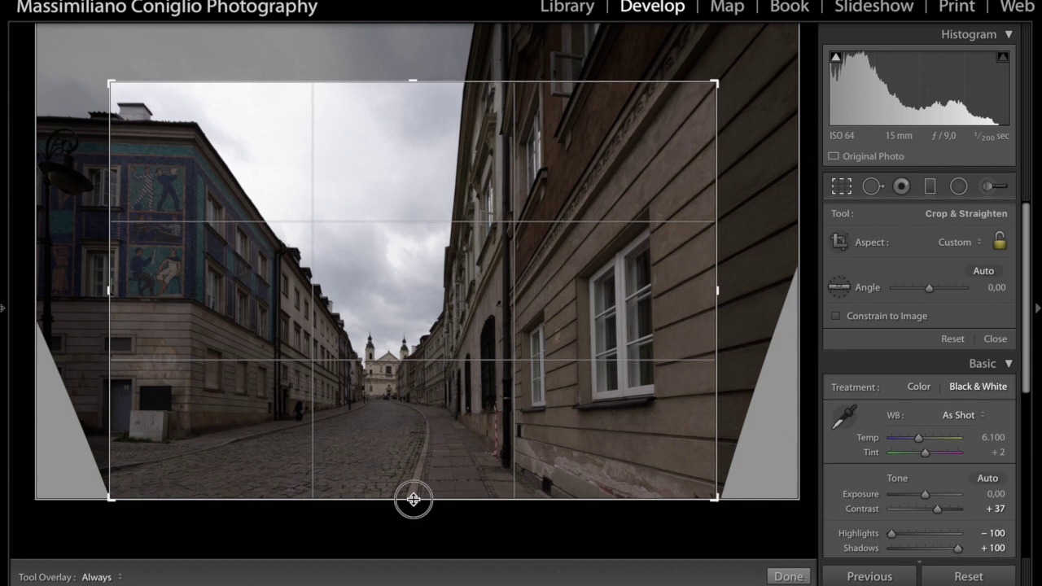
Raise the crop's bottom edge slightly and apply the crop
left_click_drag(413, 497, 413, 488)
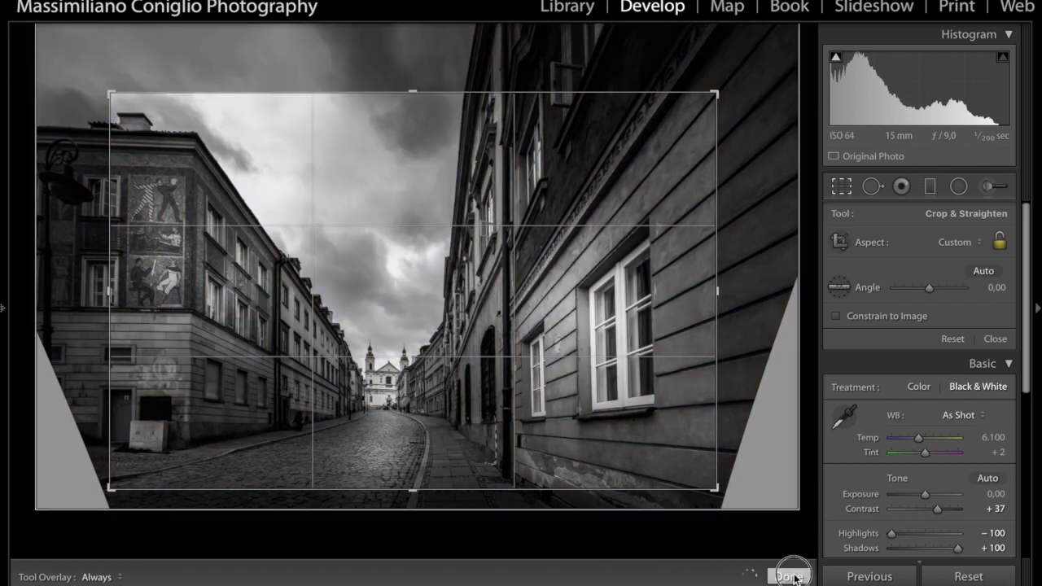
left_click(791, 577)
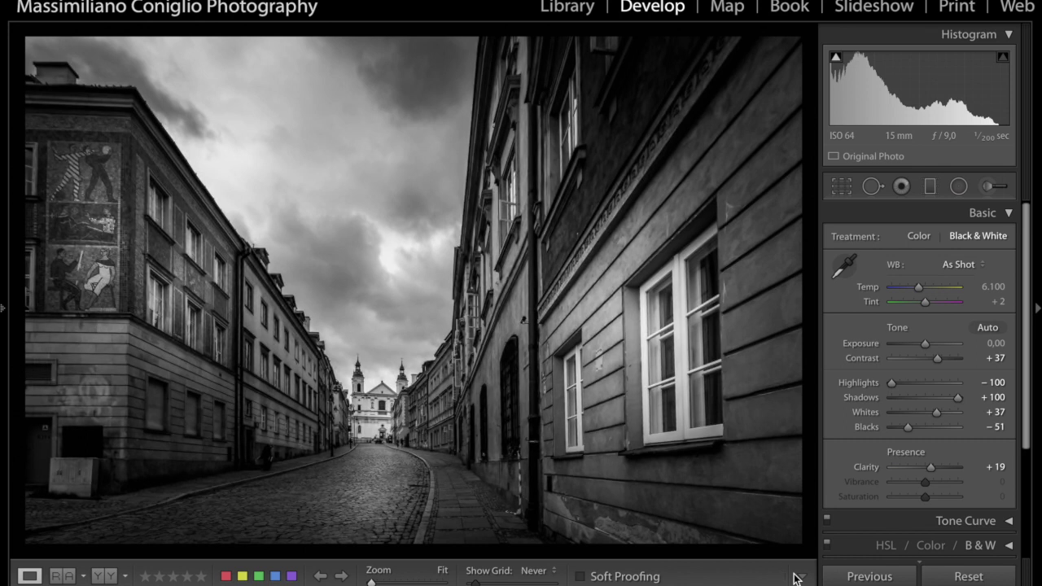
Bring back the radial filters with a filter over the right-hand wall's windows
left_click(1038, 309)
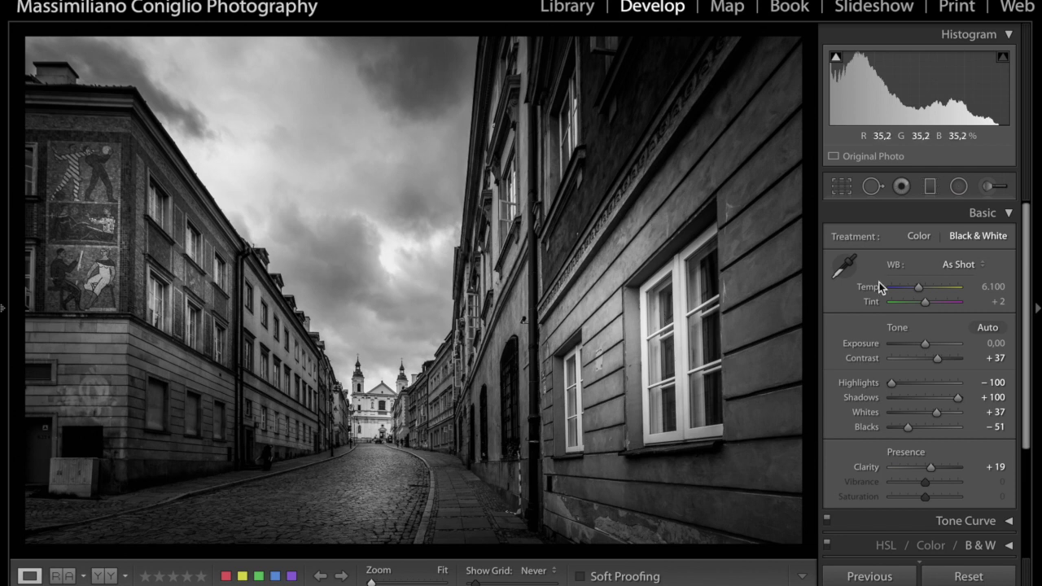
left_click(957, 186)
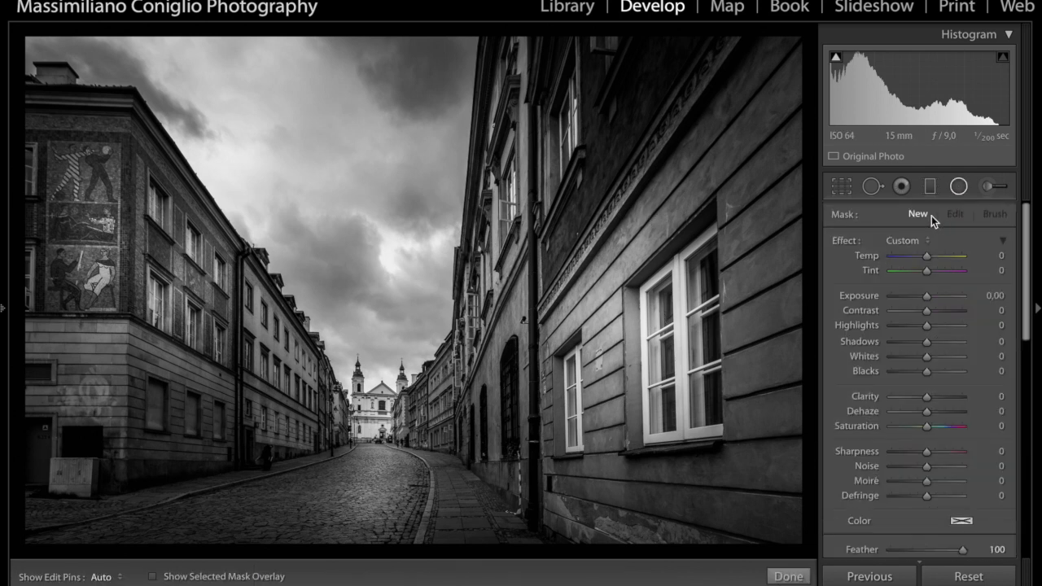
mouse_move(537, 325)
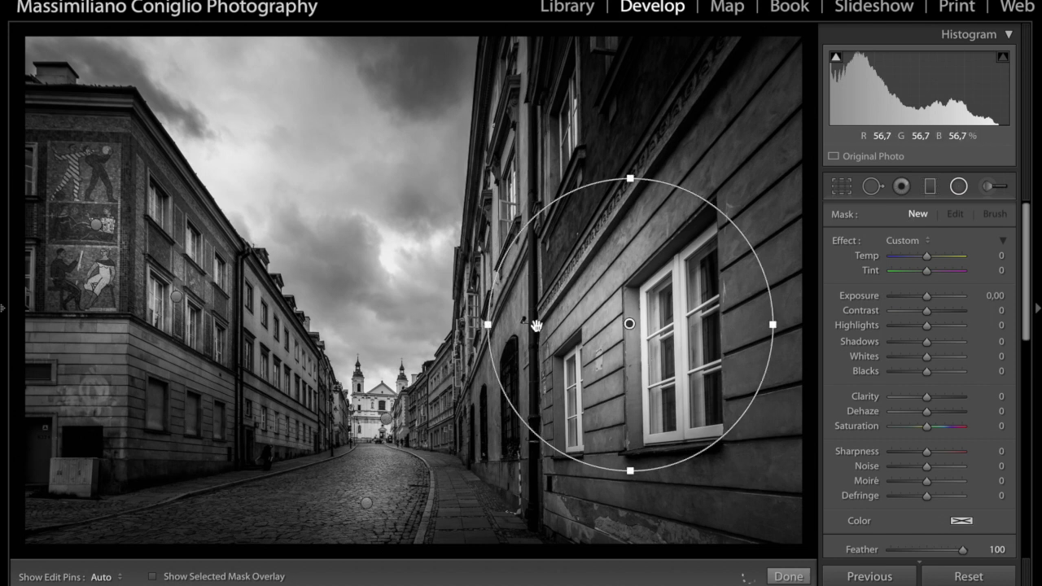
Inspect the right-wall, street and left-building radial filter masks with the overlay, then finish
left_click(630, 324)
left_click(367, 502)
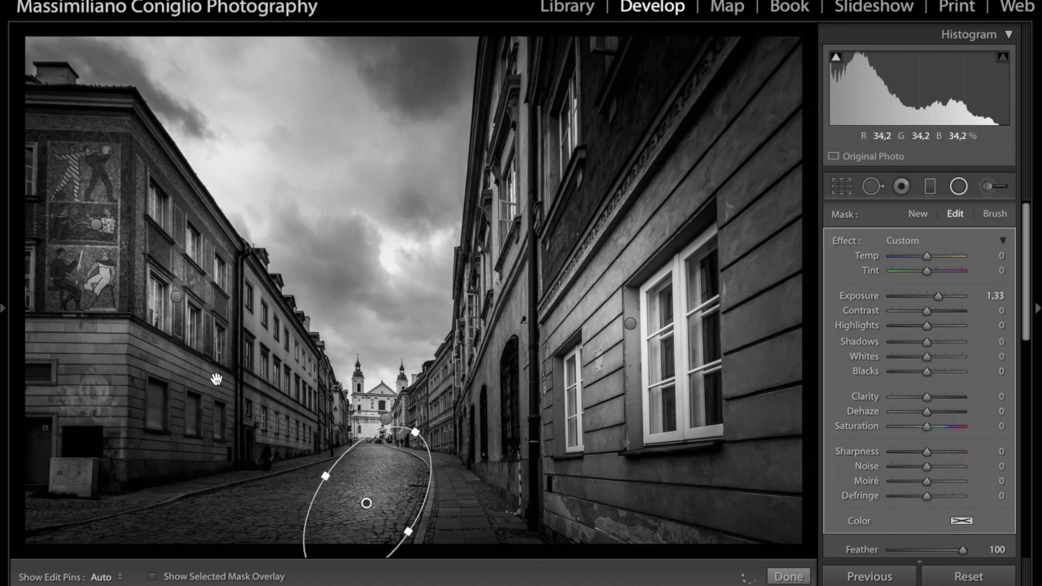
left_click(173, 297)
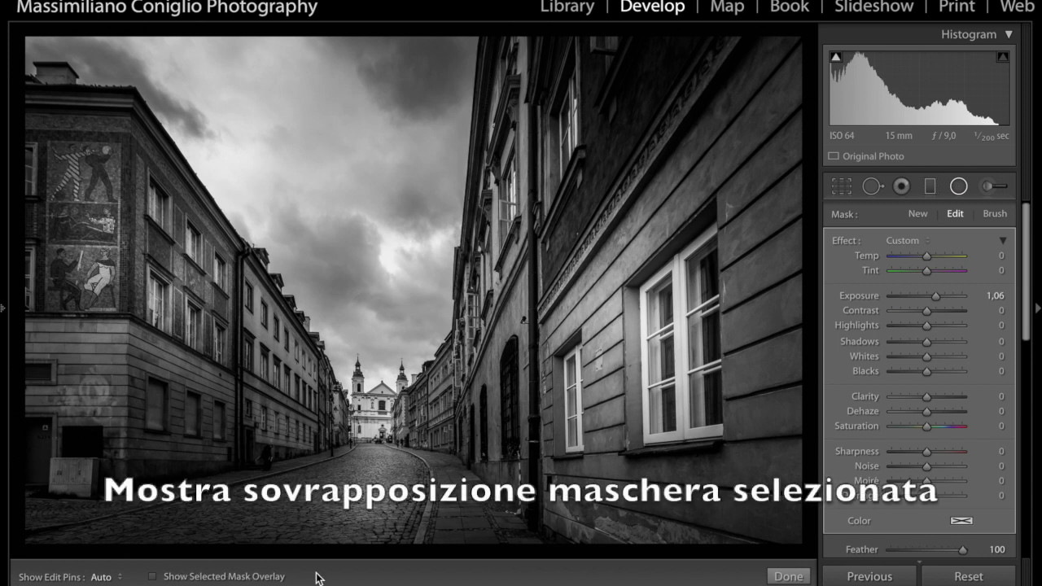
left_click(154, 577)
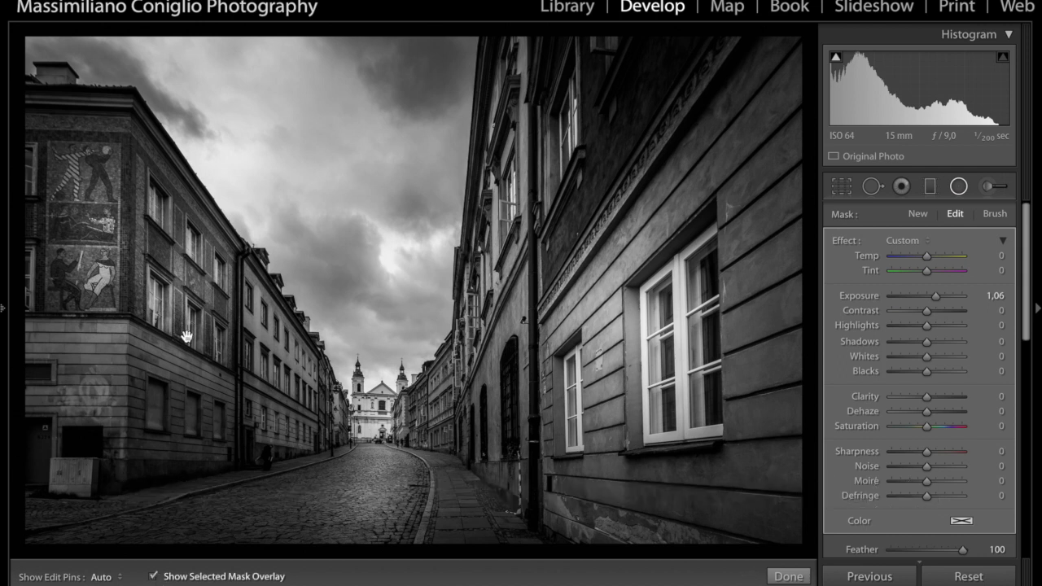
mouse_move(176, 296)
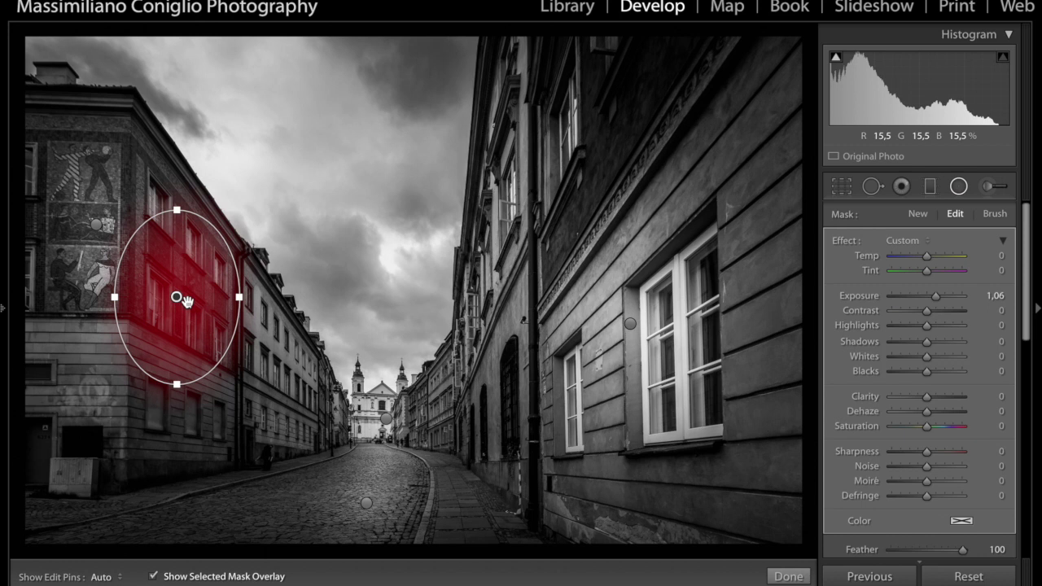
left_click(630, 324)
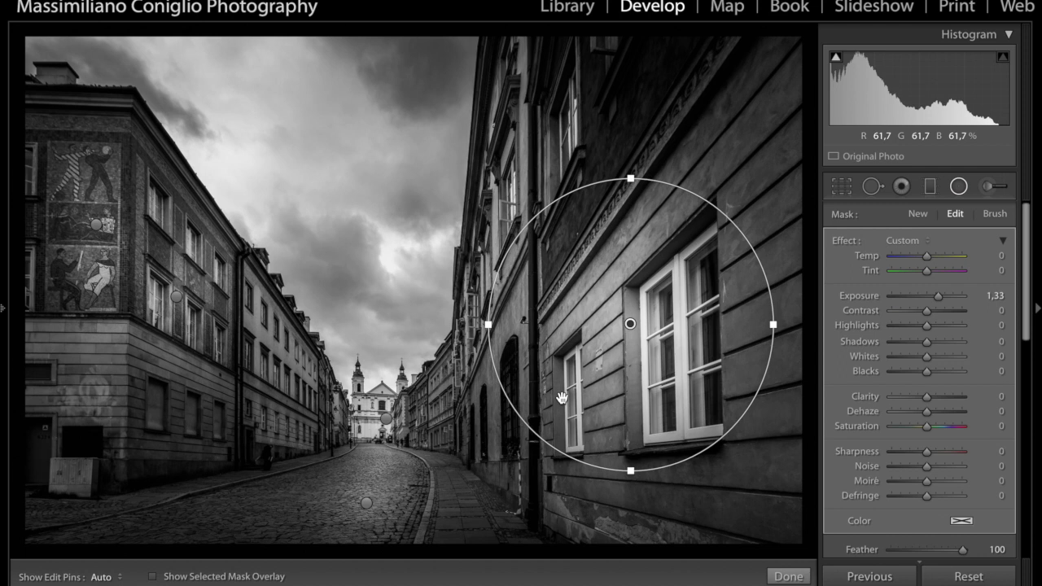
left_click(788, 576)
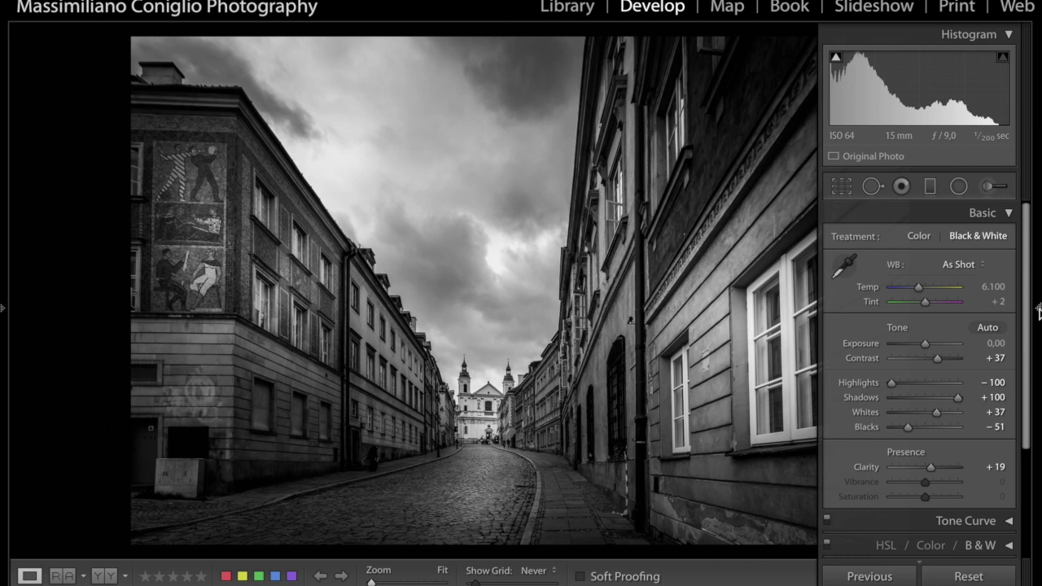
Collapse the right adjustment panels so the photo fills the view
left_click(1039, 310)
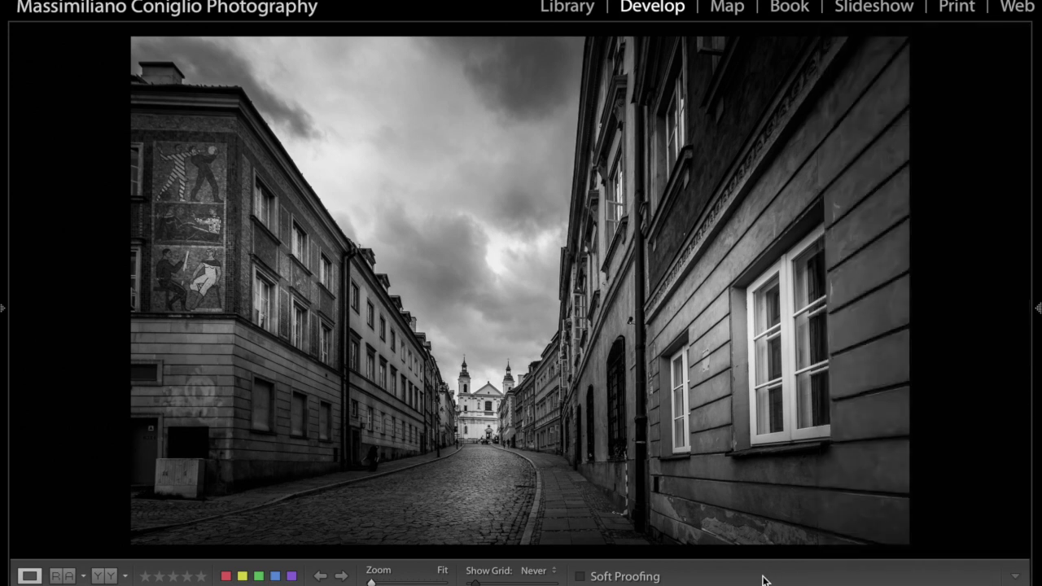